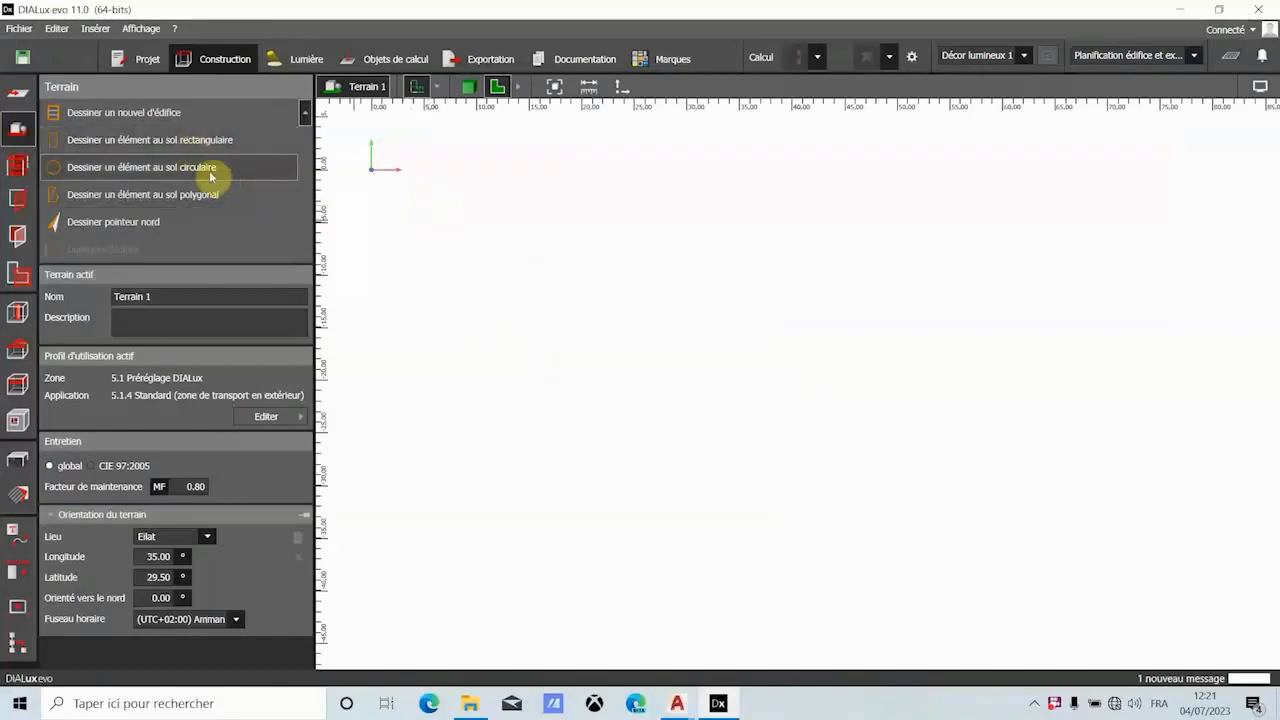
- Import the RDCelect DXF floor plan into the terrain
click(19, 92)
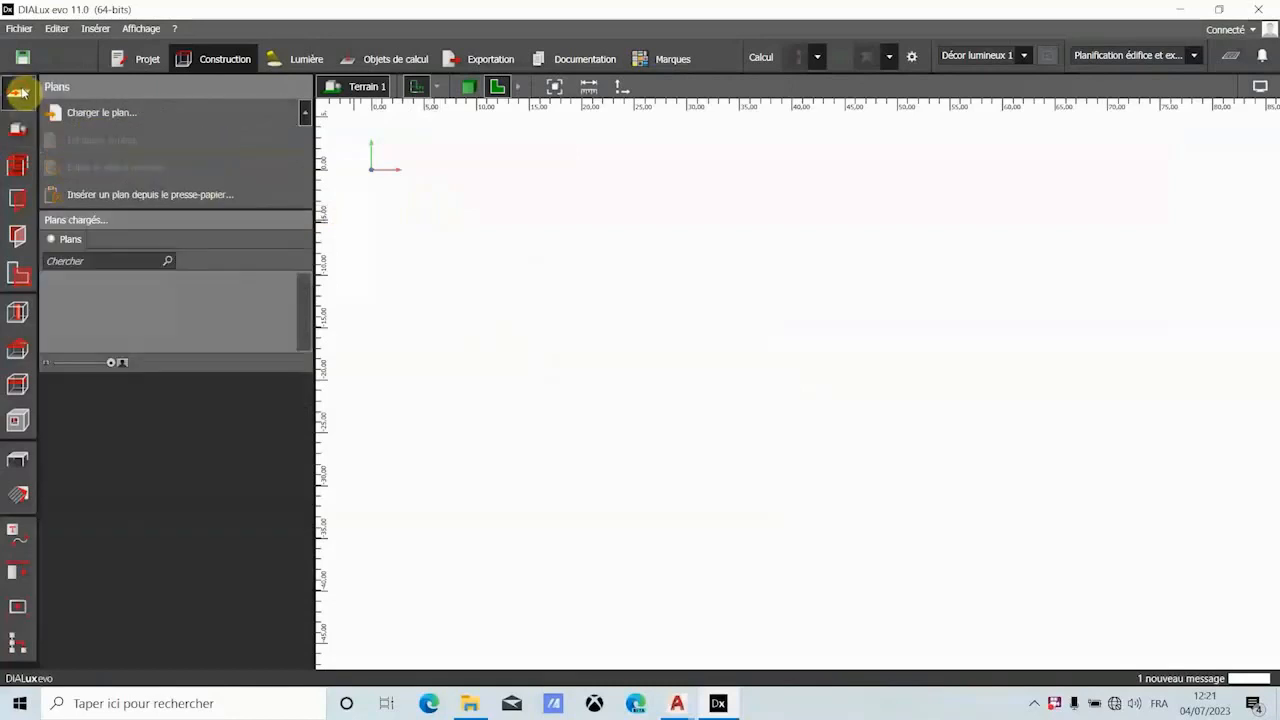
click(17, 127)
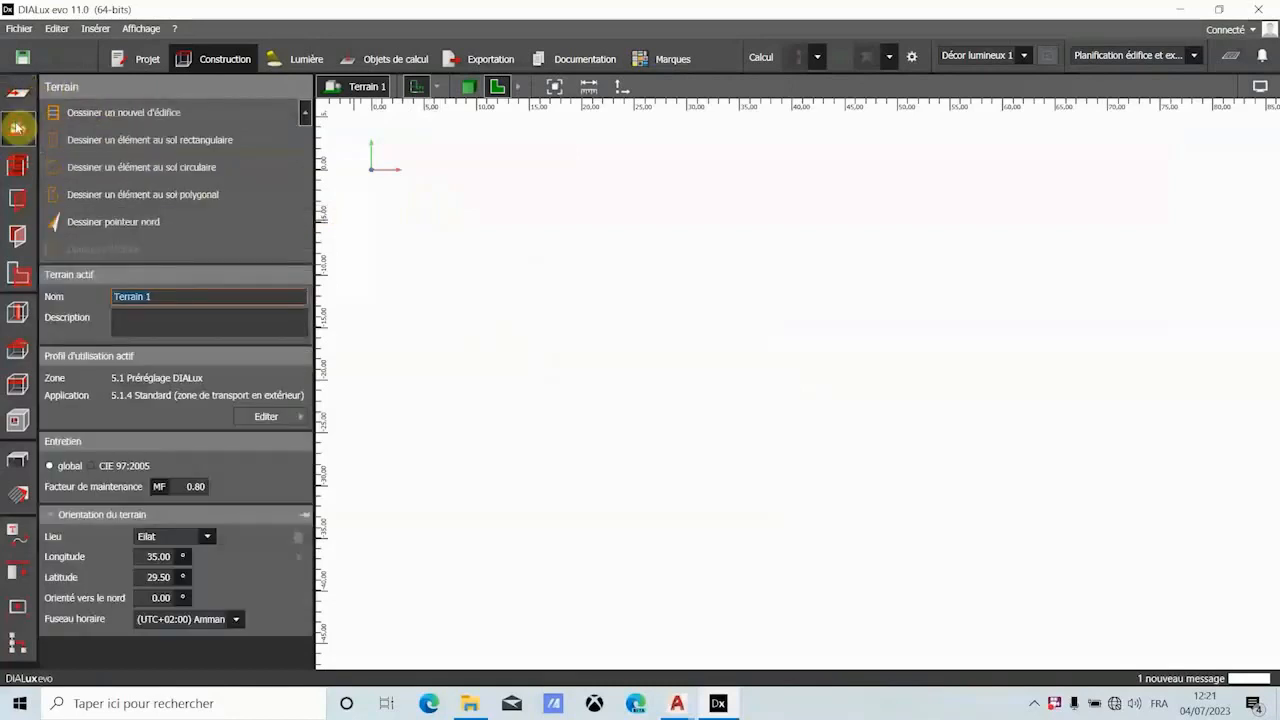
click(19, 28)
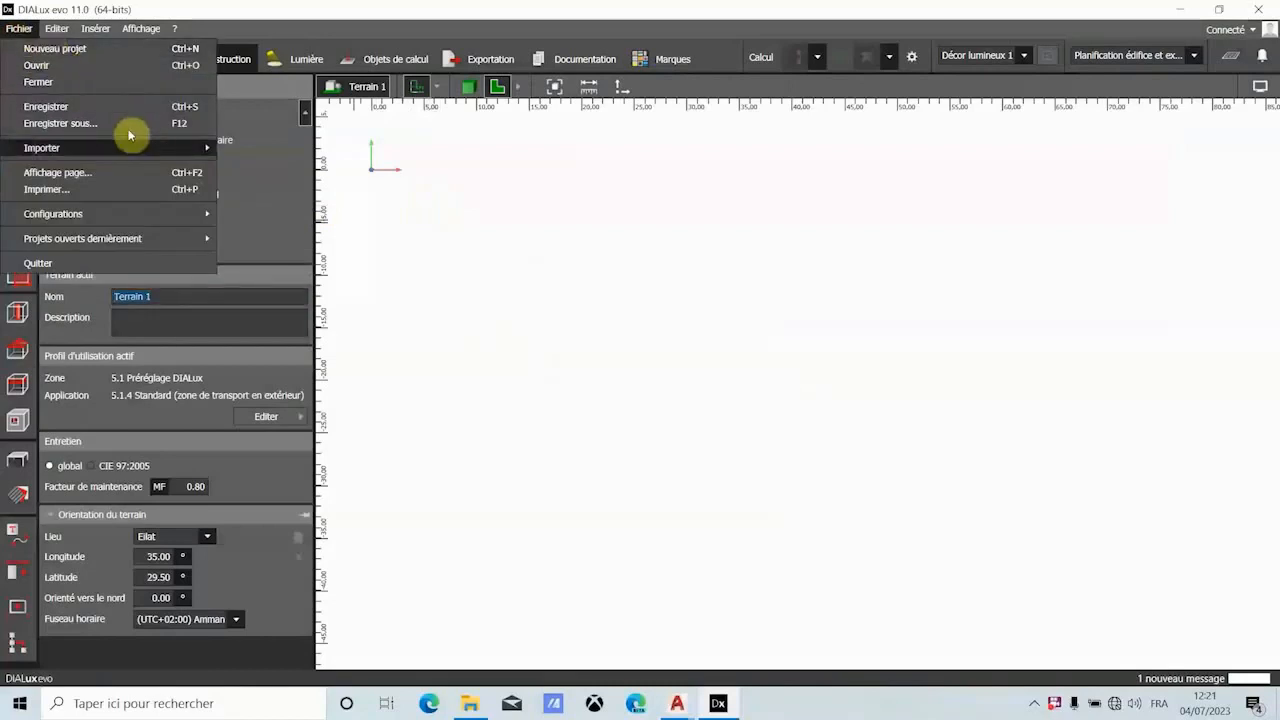
mouse_move(151, 149)
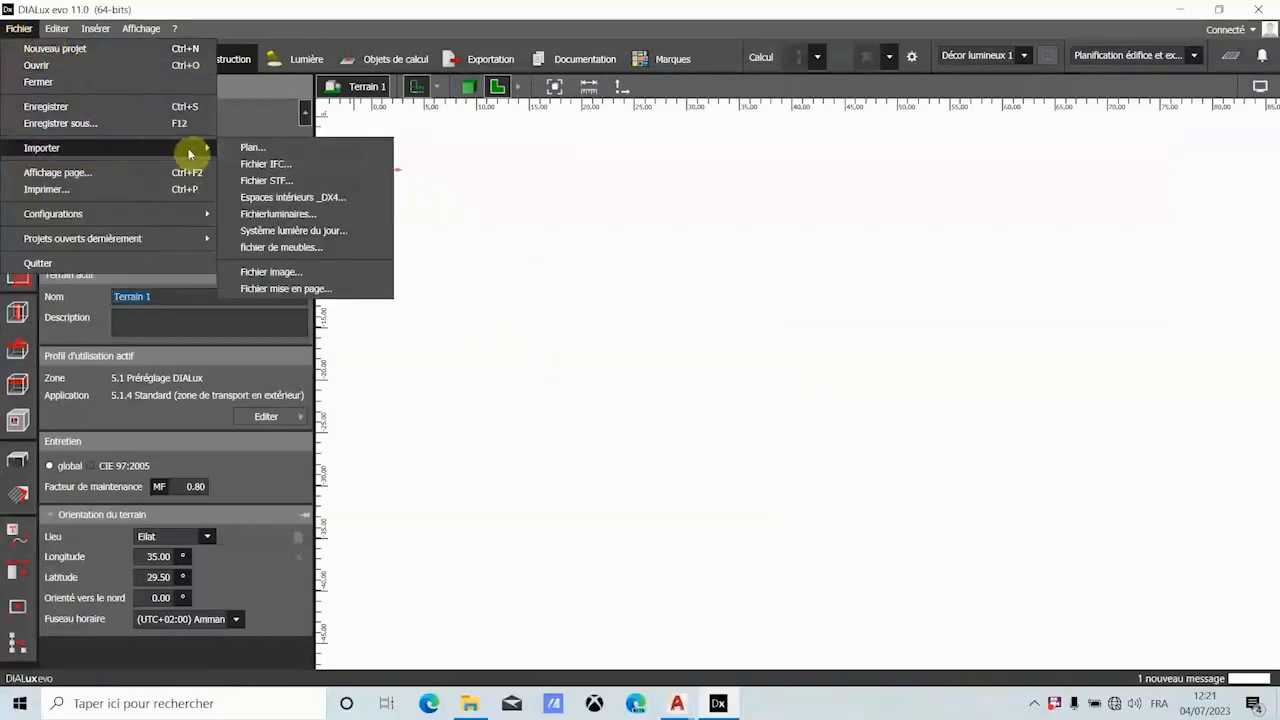
click(250, 148)
scroll(460, 254, down, 10)
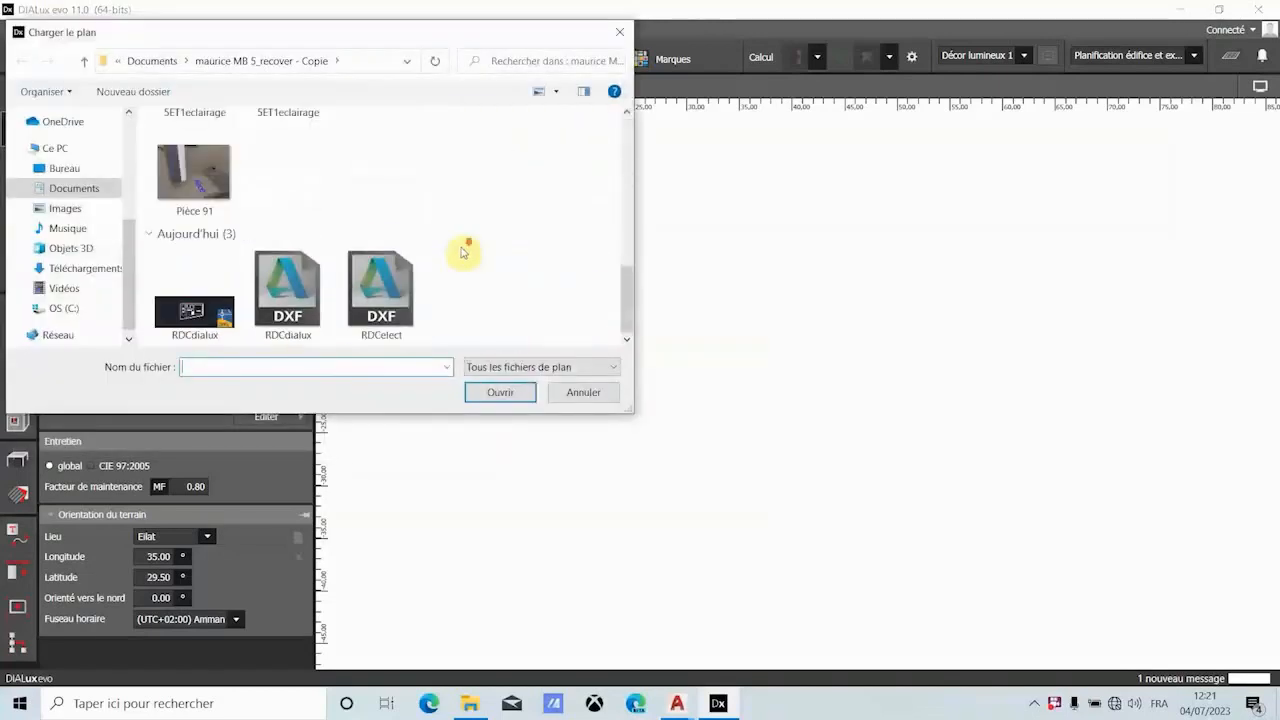
click(384, 291)
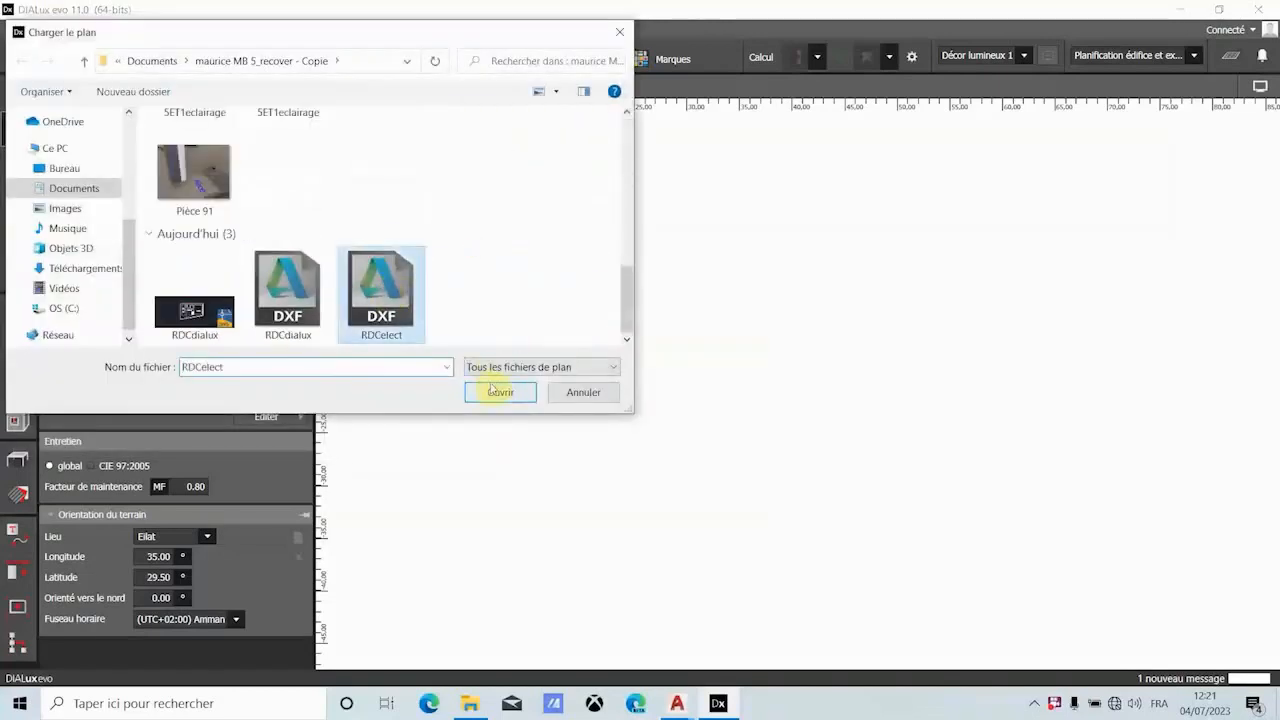
click(505, 392)
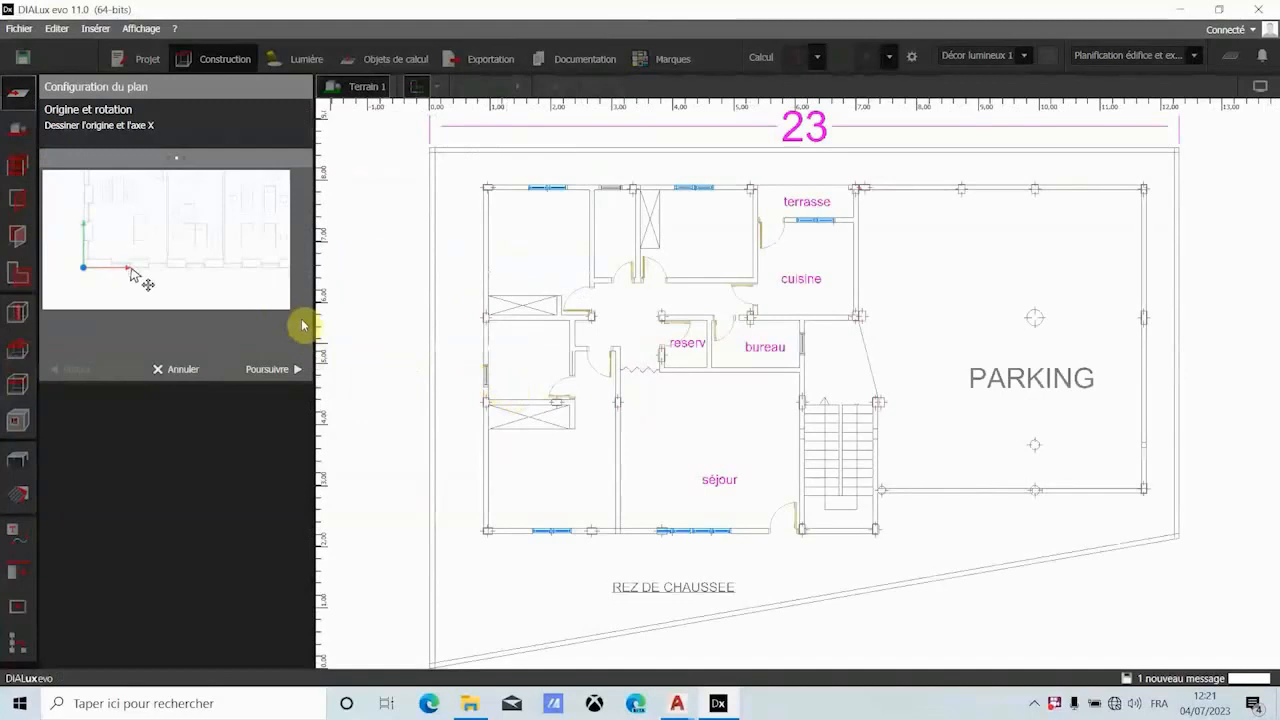
- Keep the default origin and rotation of the plan and choose Mètre as its unit
click(287, 370)
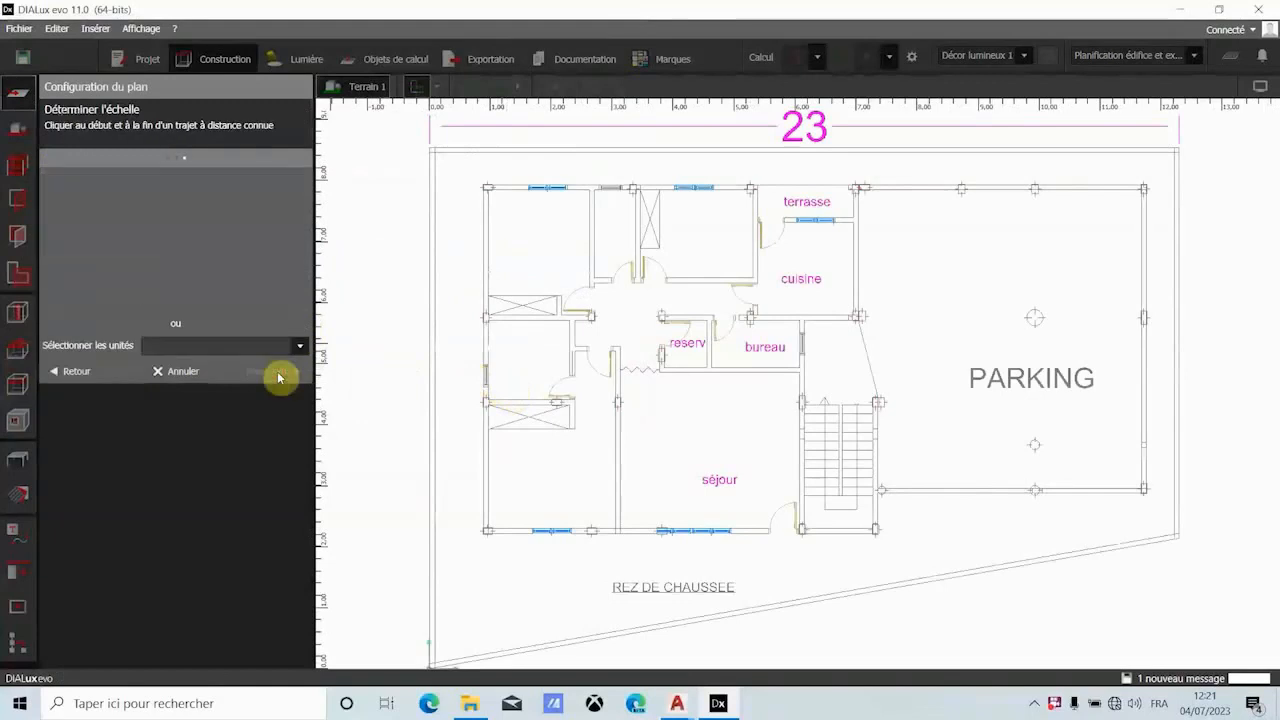
click(298, 345)
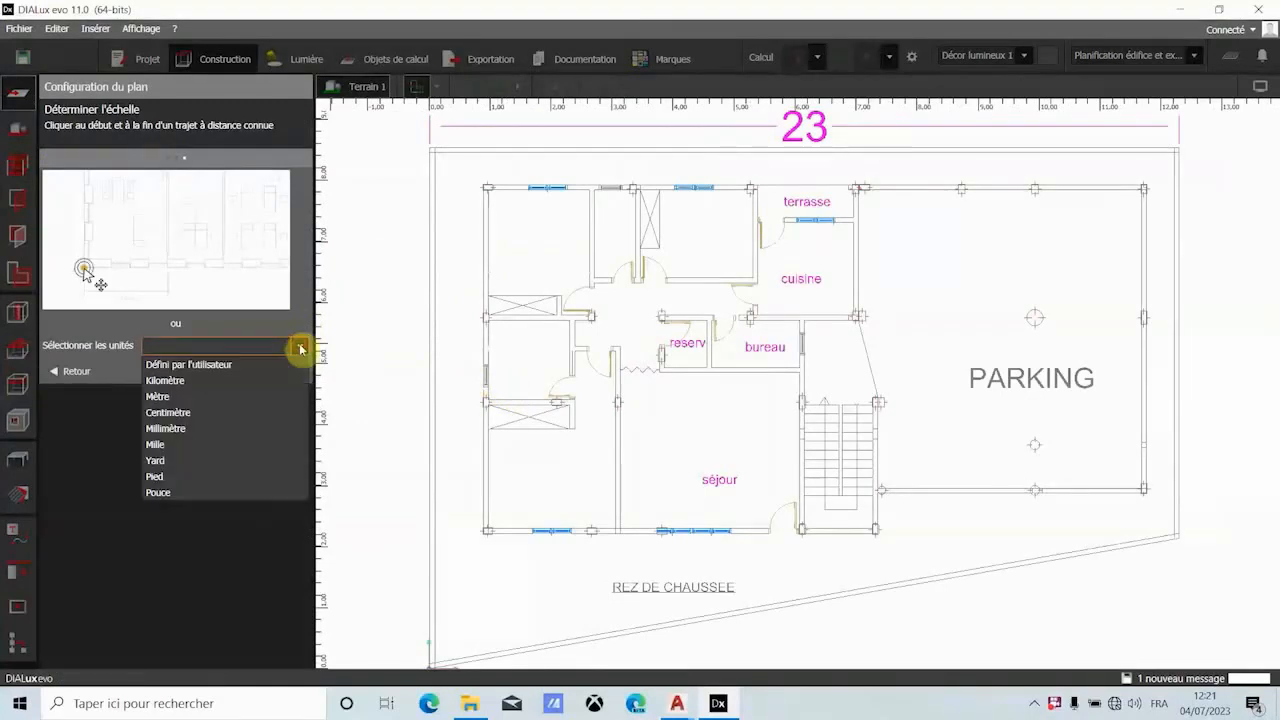
click(180, 397)
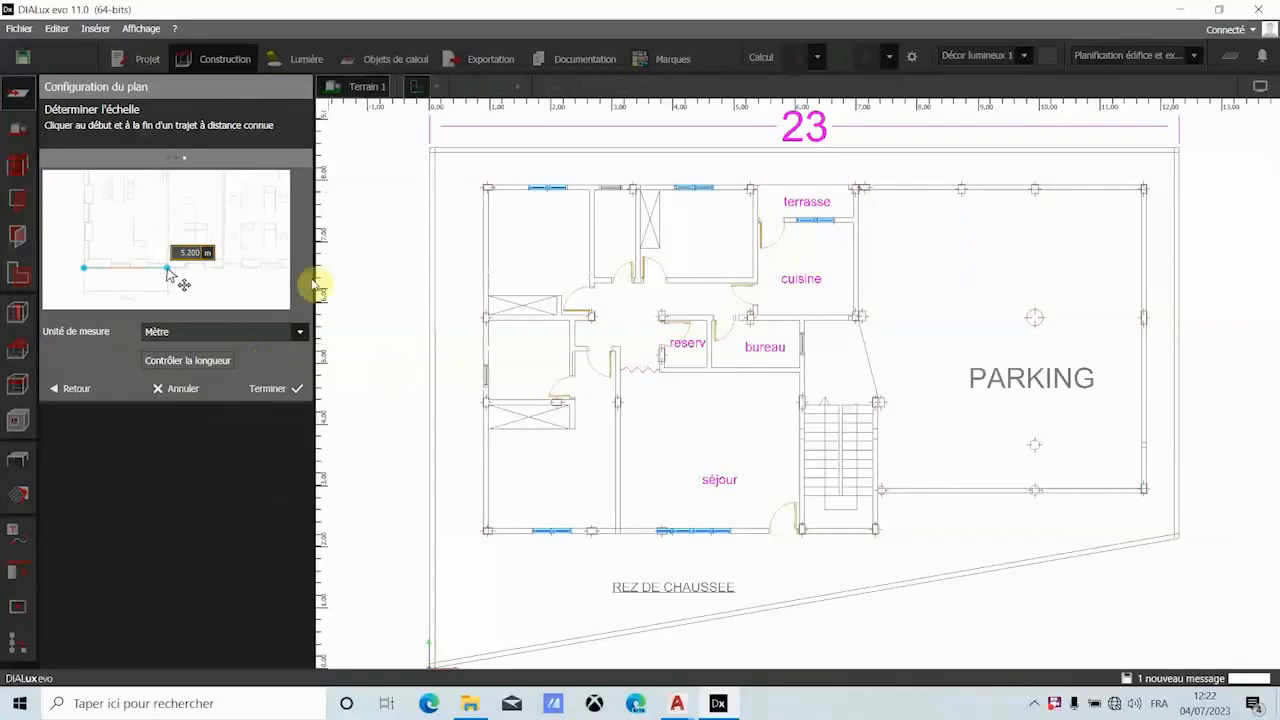
- Calibrate the plan scale by marking the full plot width between its side boundaries, setting its length to 23 m, and finish the plan setup
scroll(694, 178, down, 1)
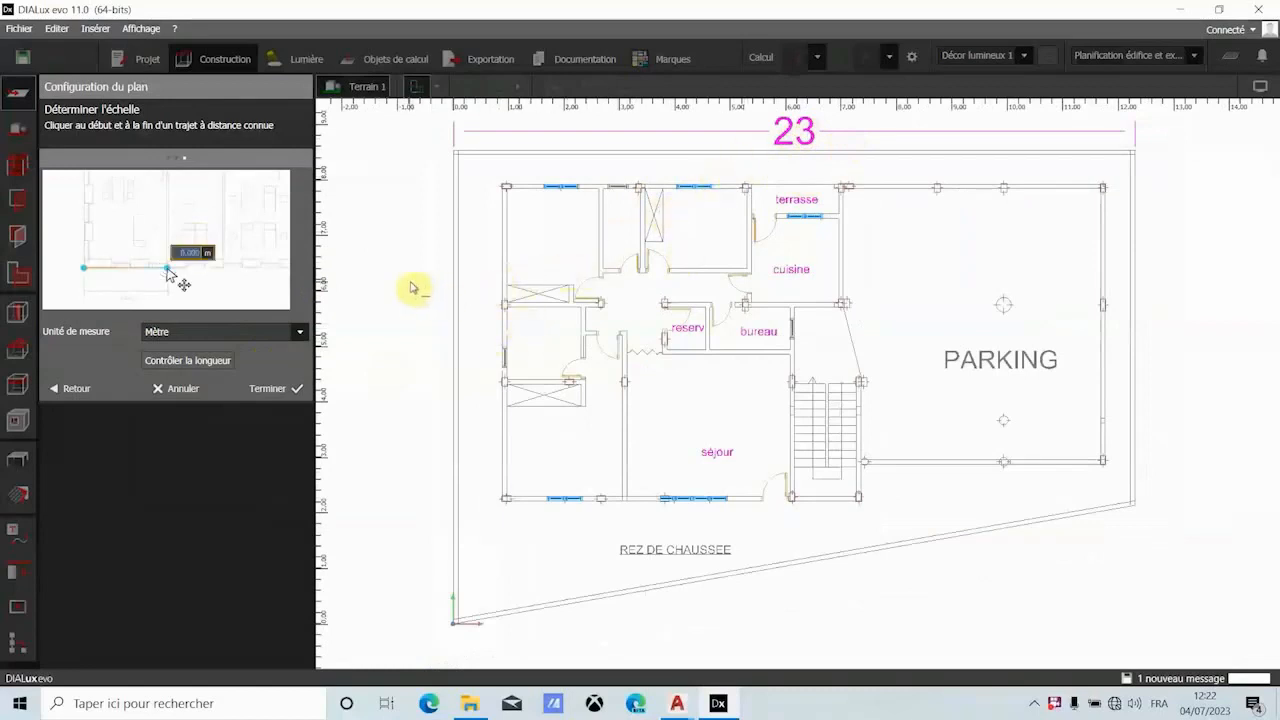
click(454, 333)
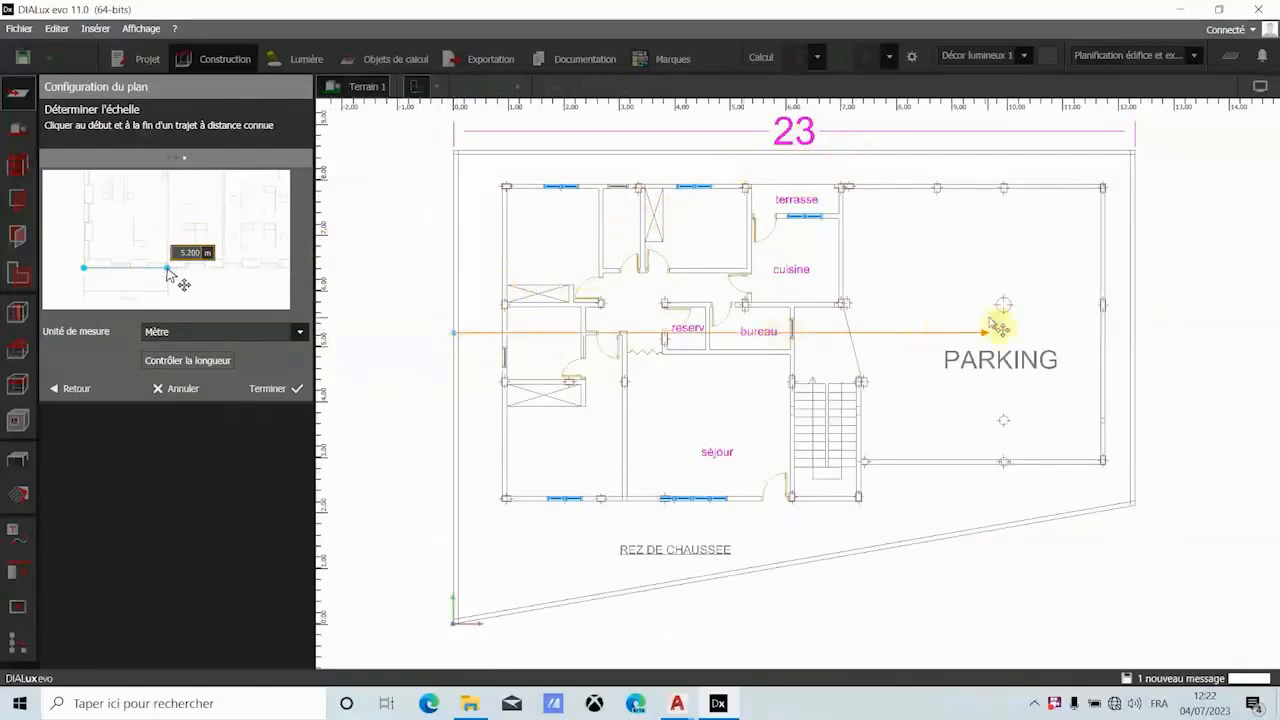
click(1142, 337)
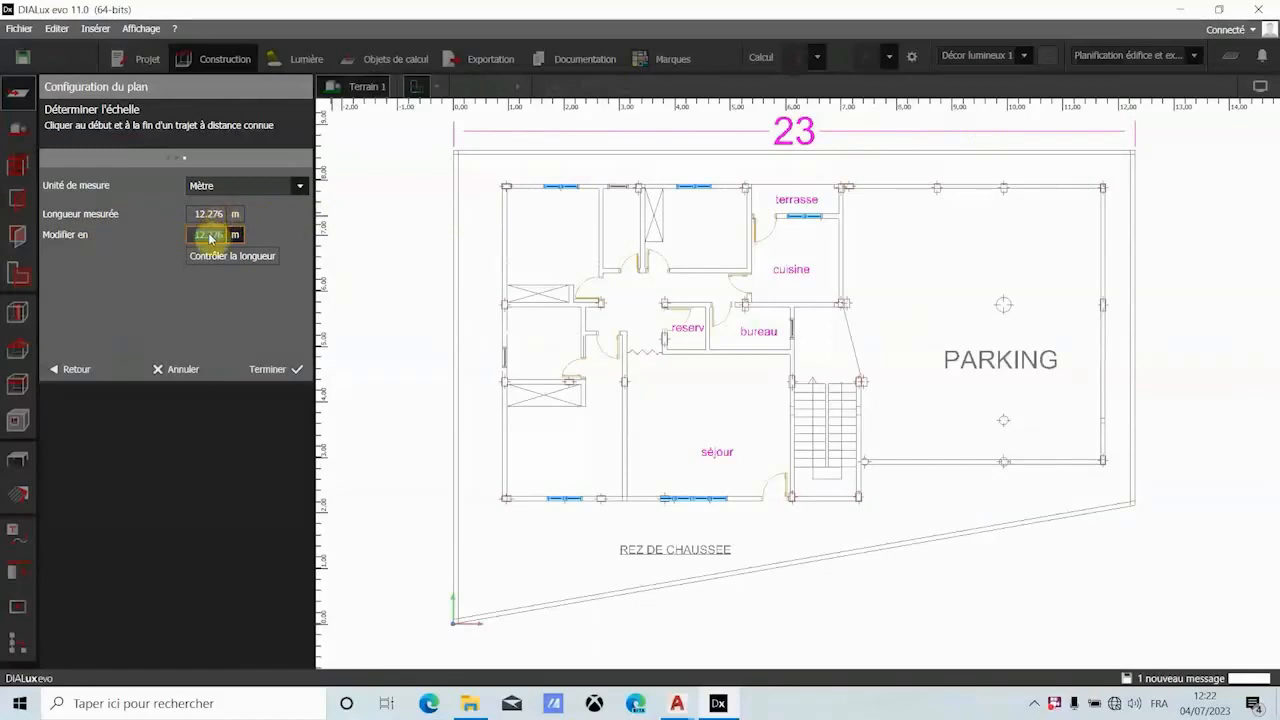
text(23)
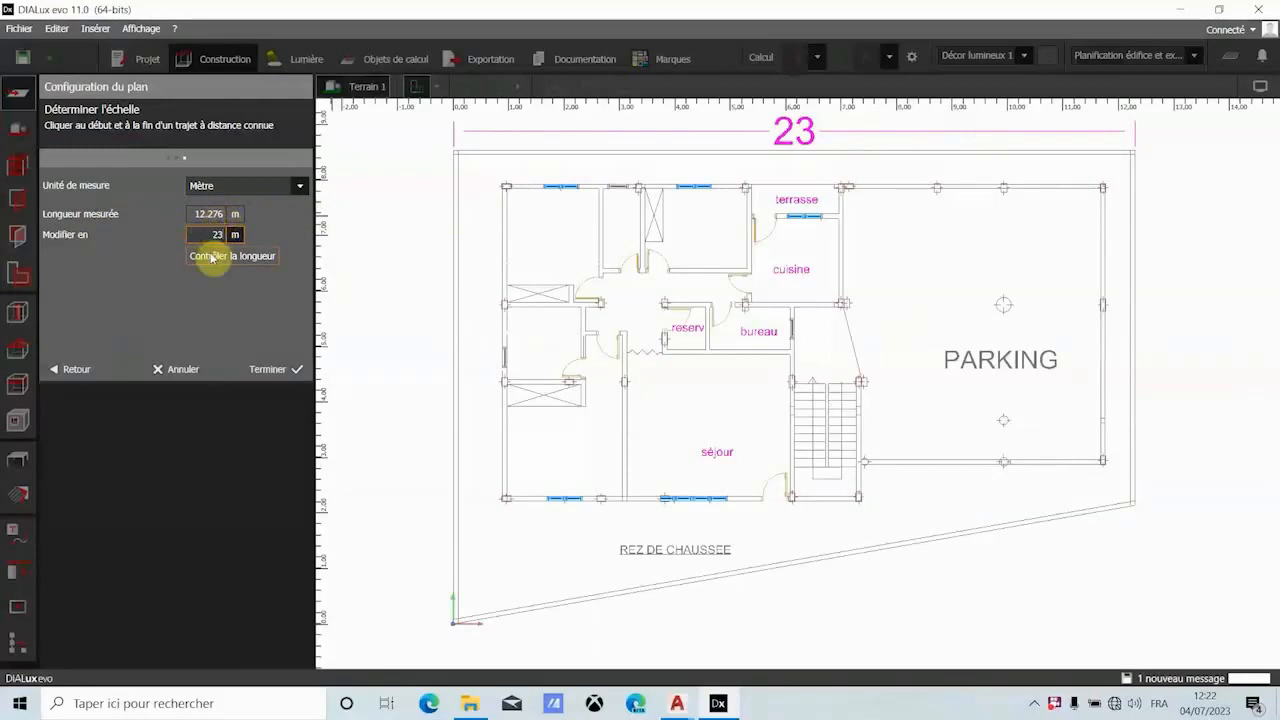
click(212, 257)
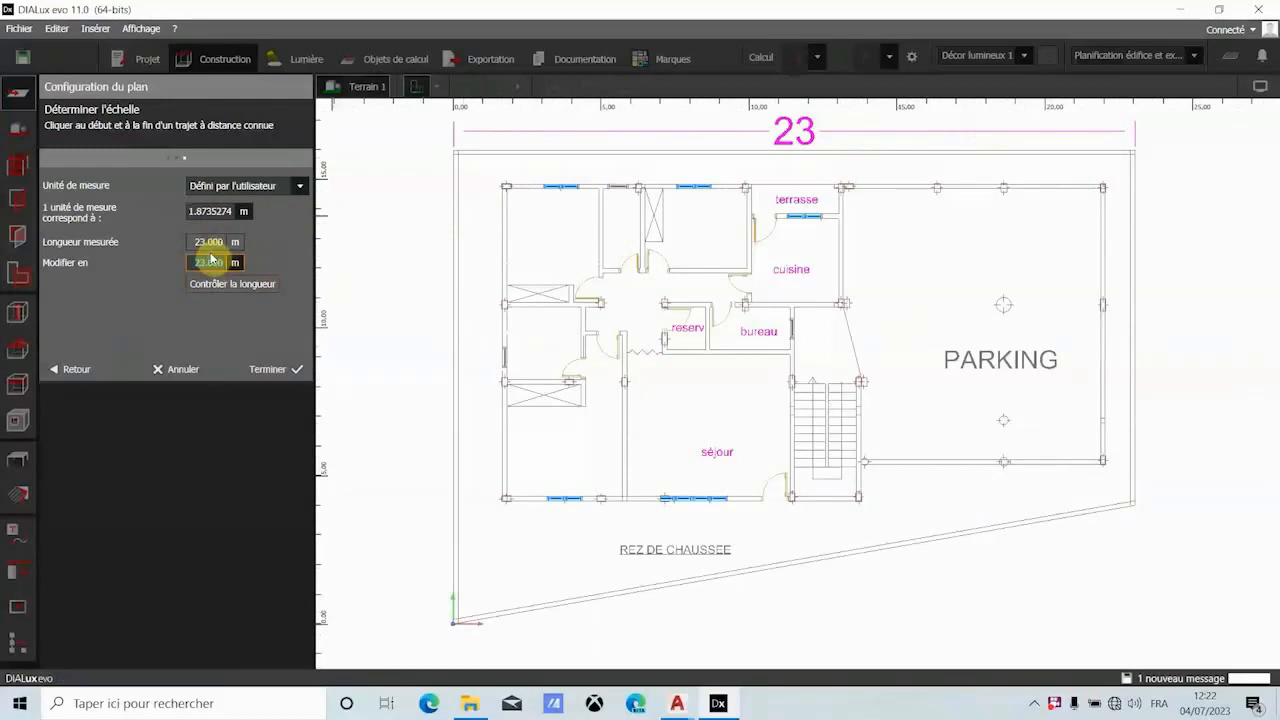
click(267, 369)
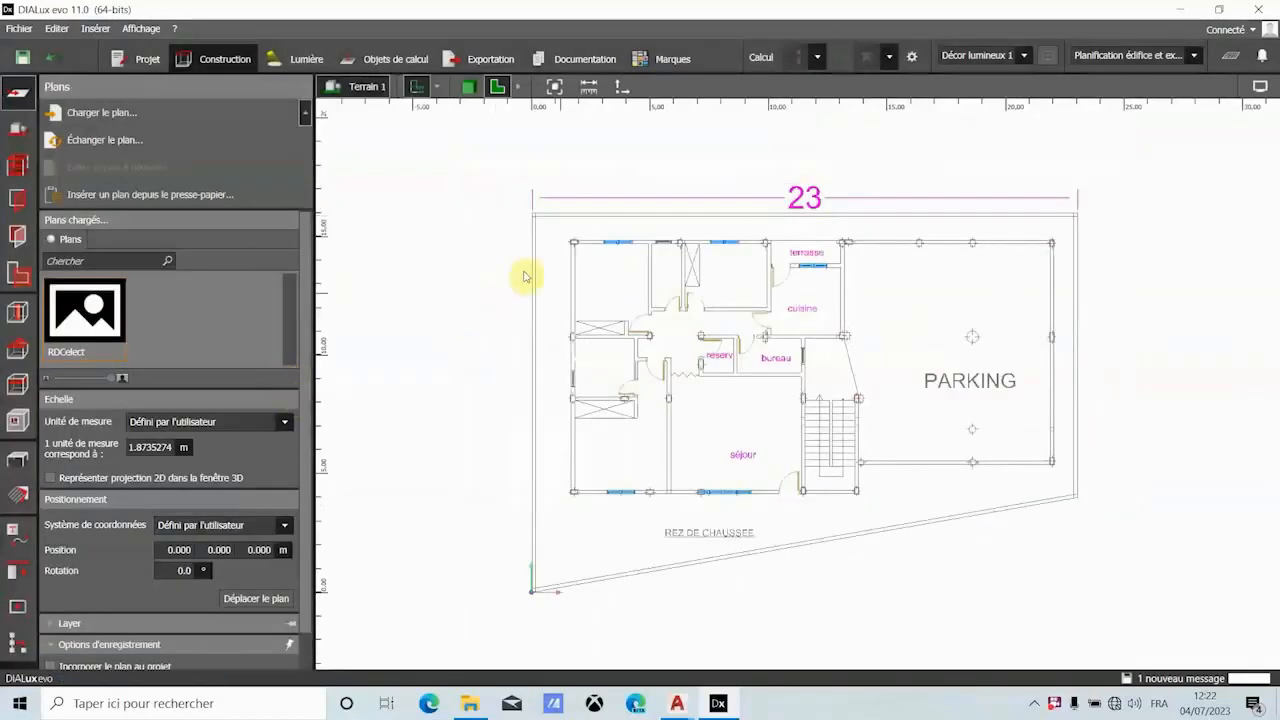
- Check the scaled plan by measuring from the plot's left boundary across its width and across the boundary wall
scroll(518, 302, down, 1)
scroll(920, 466, up, 2)
scroll(912, 428, down, 1)
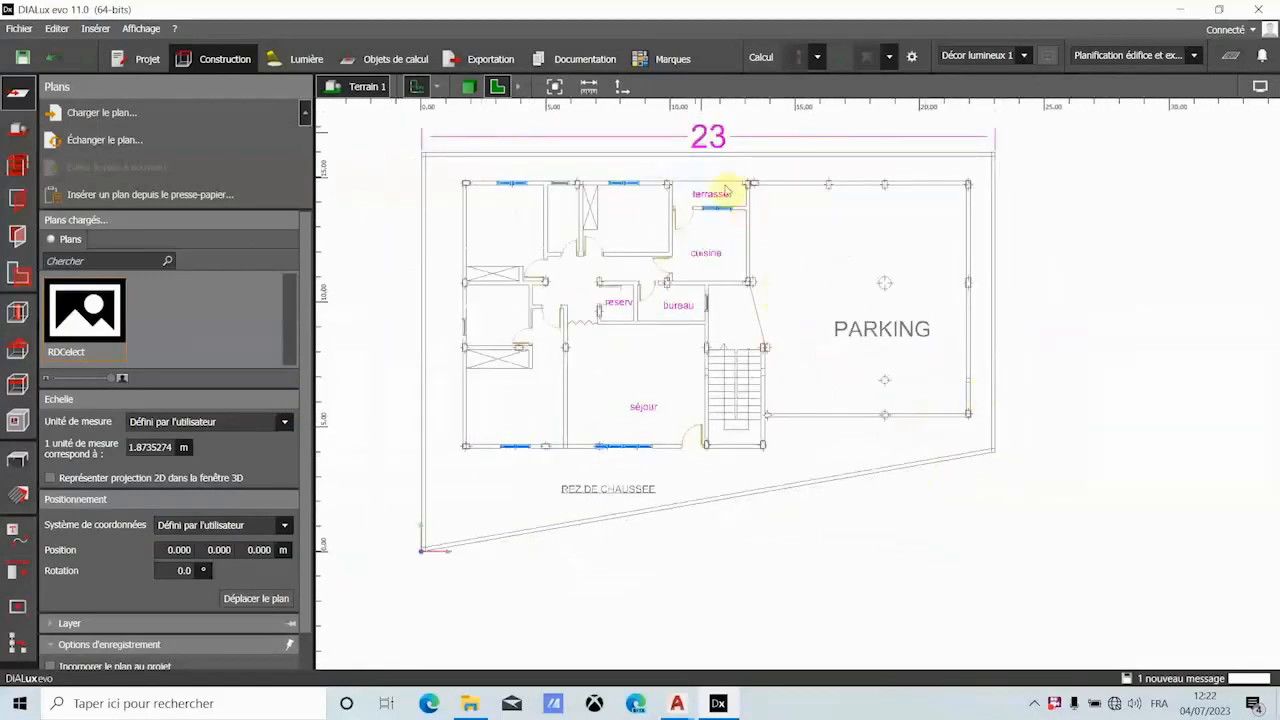
click(589, 88)
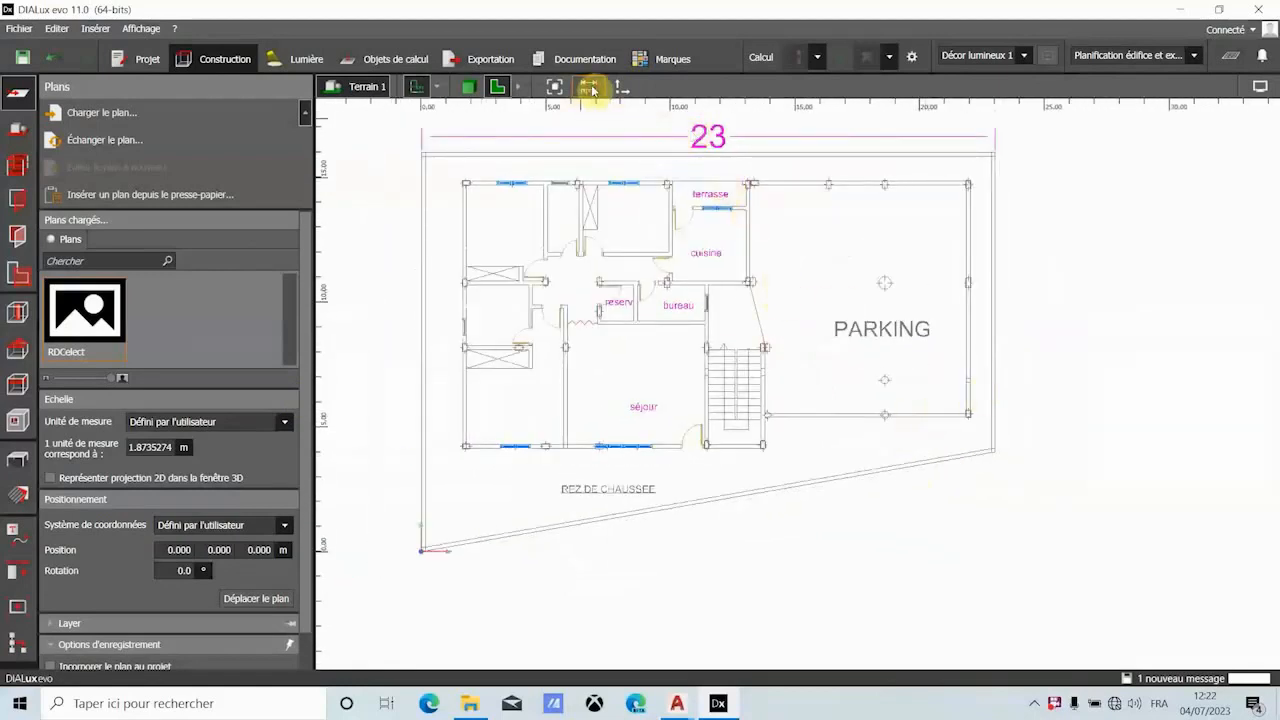
click(422, 329)
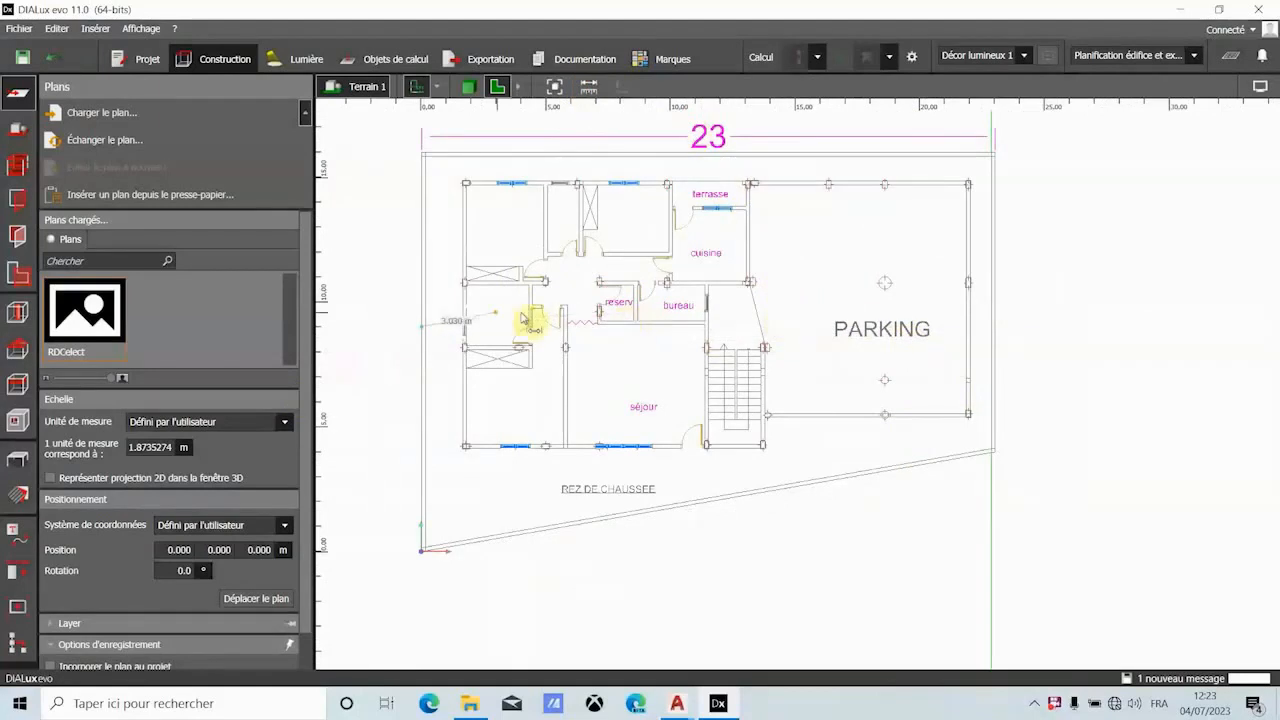
scroll(456, 330, up, 2)
scroll(460, 328, up, 3)
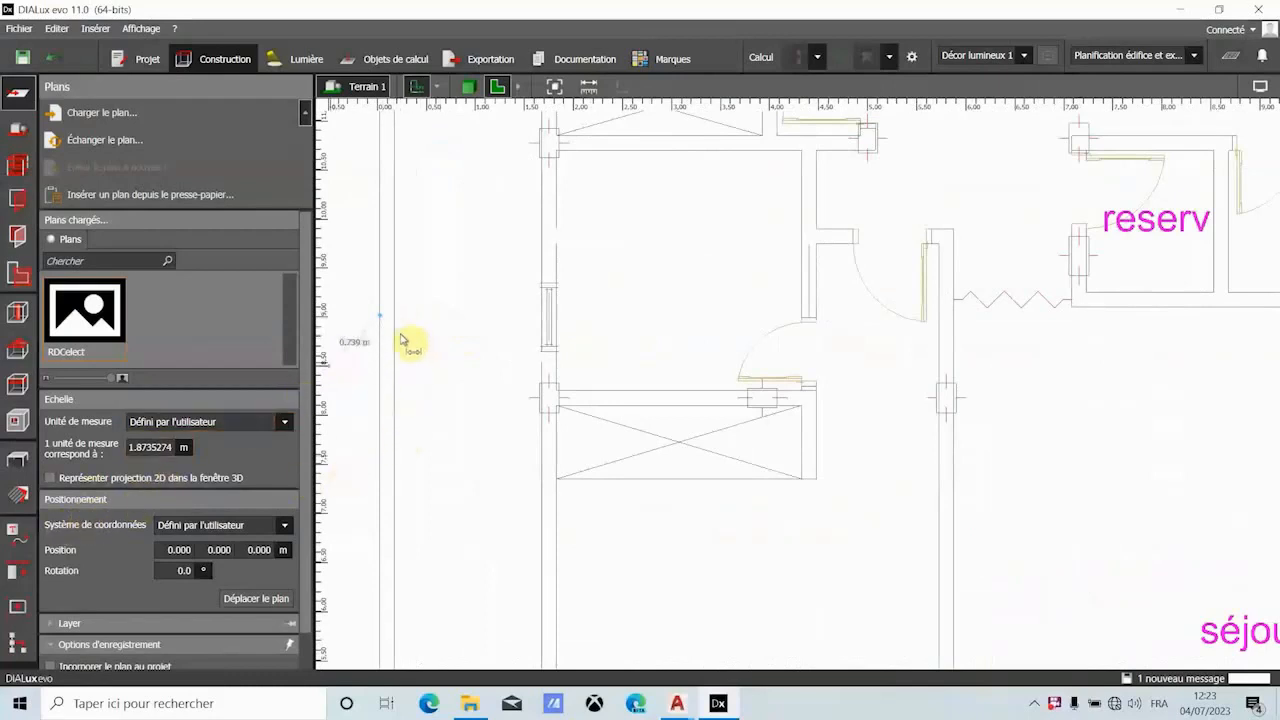
- Begin a new room's inner contour at the top-left corner of the upper-left room and draw its top wall 3.100 m long
click(18, 494)
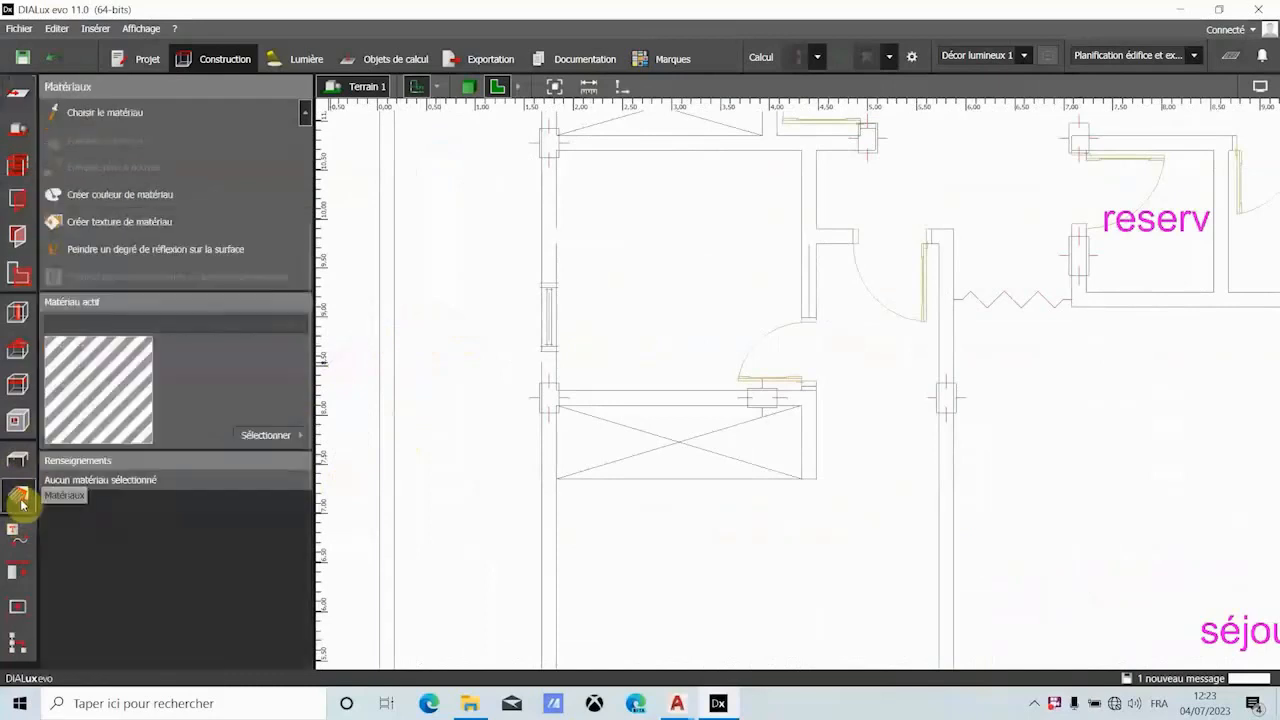
click(26, 172)
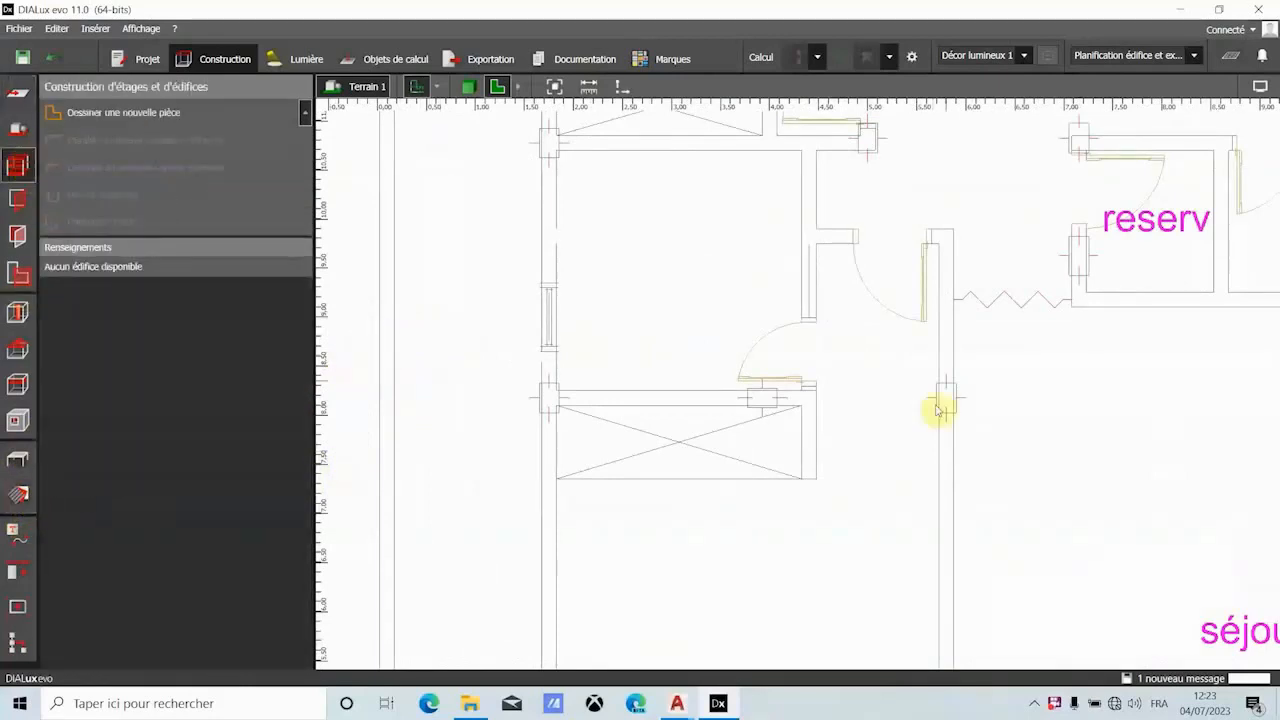
scroll(743, 323, down, 2)
scroll(665, 310, down, 1)
scroll(649, 312, down, 3)
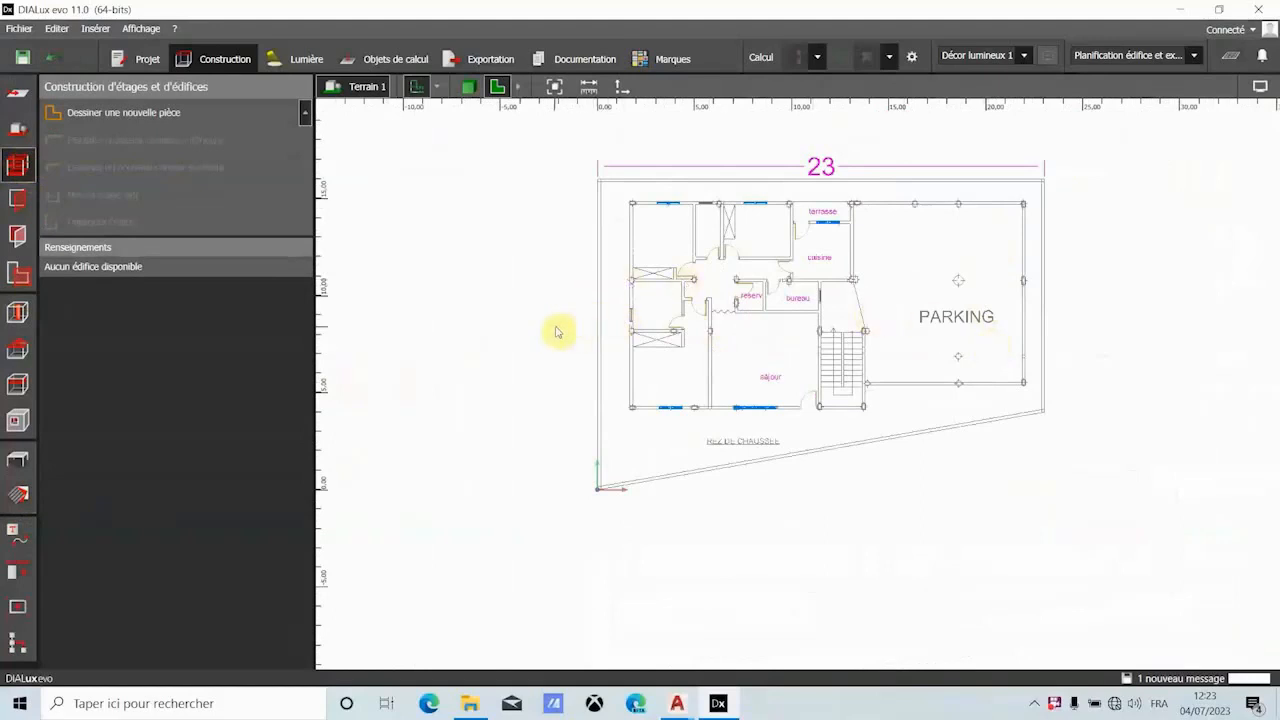
scroll(1066, 214, up, 2)
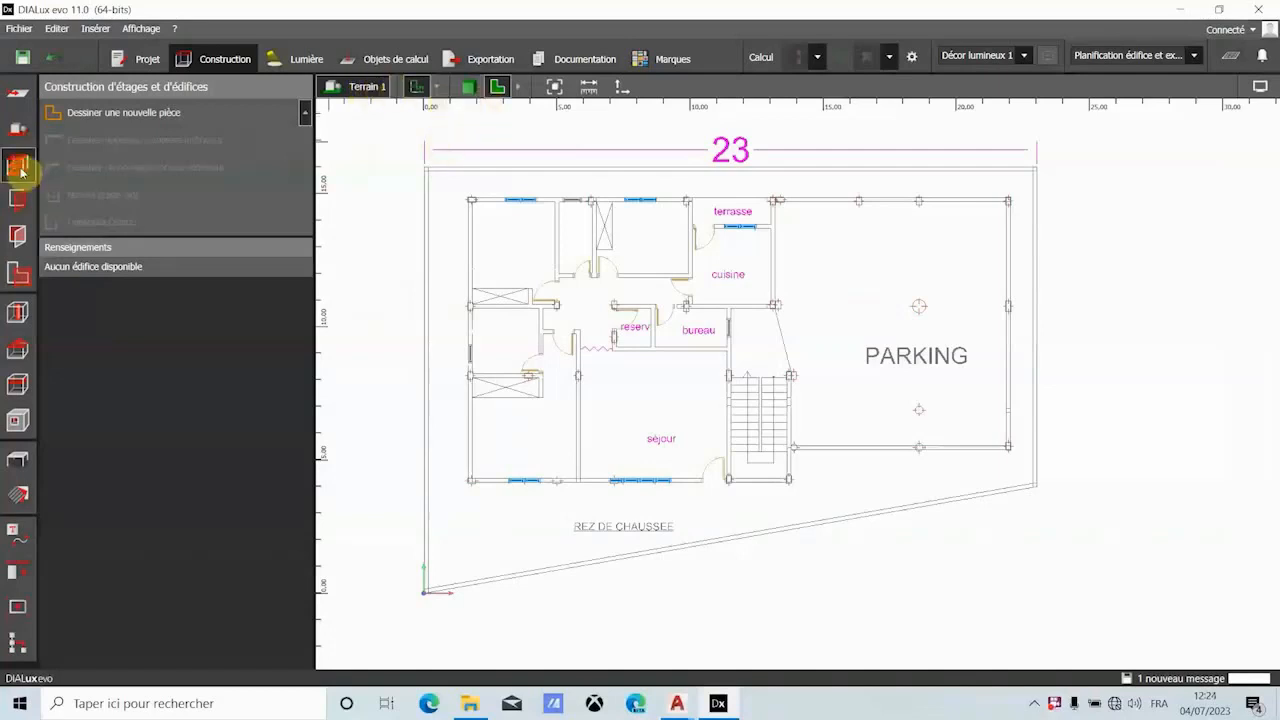
click(100, 114)
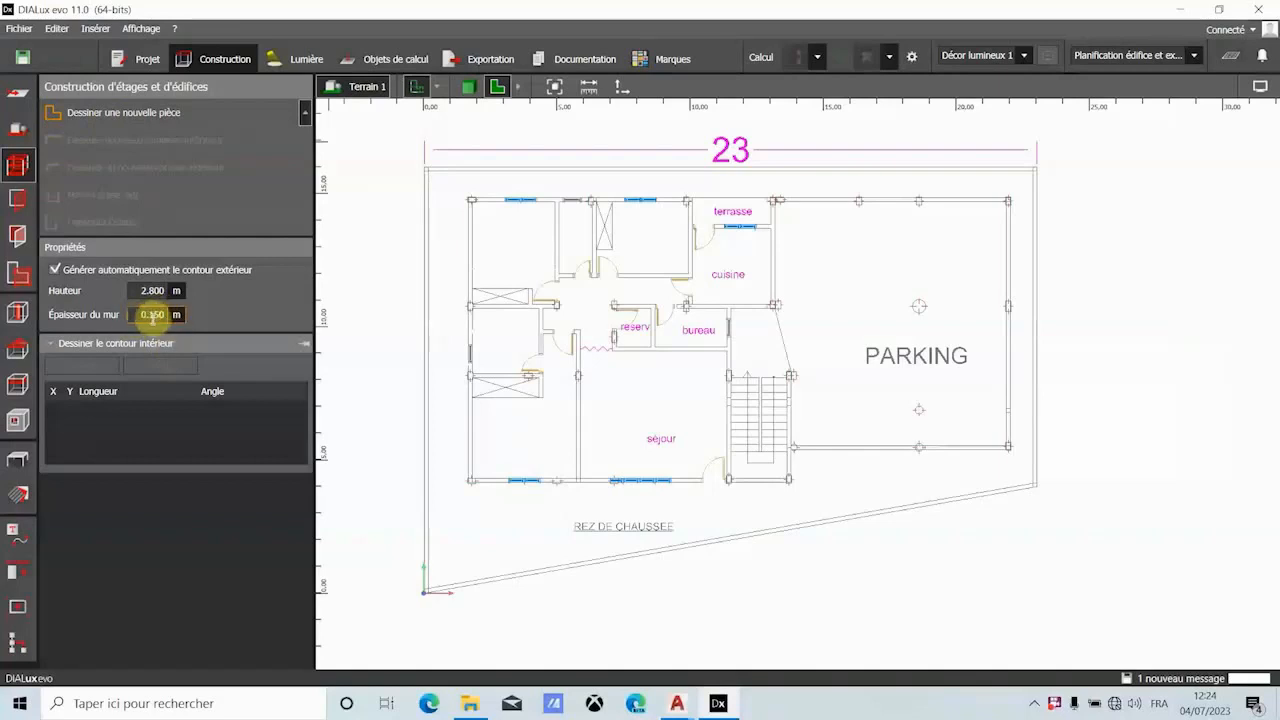
scroll(538, 272, up, 3)
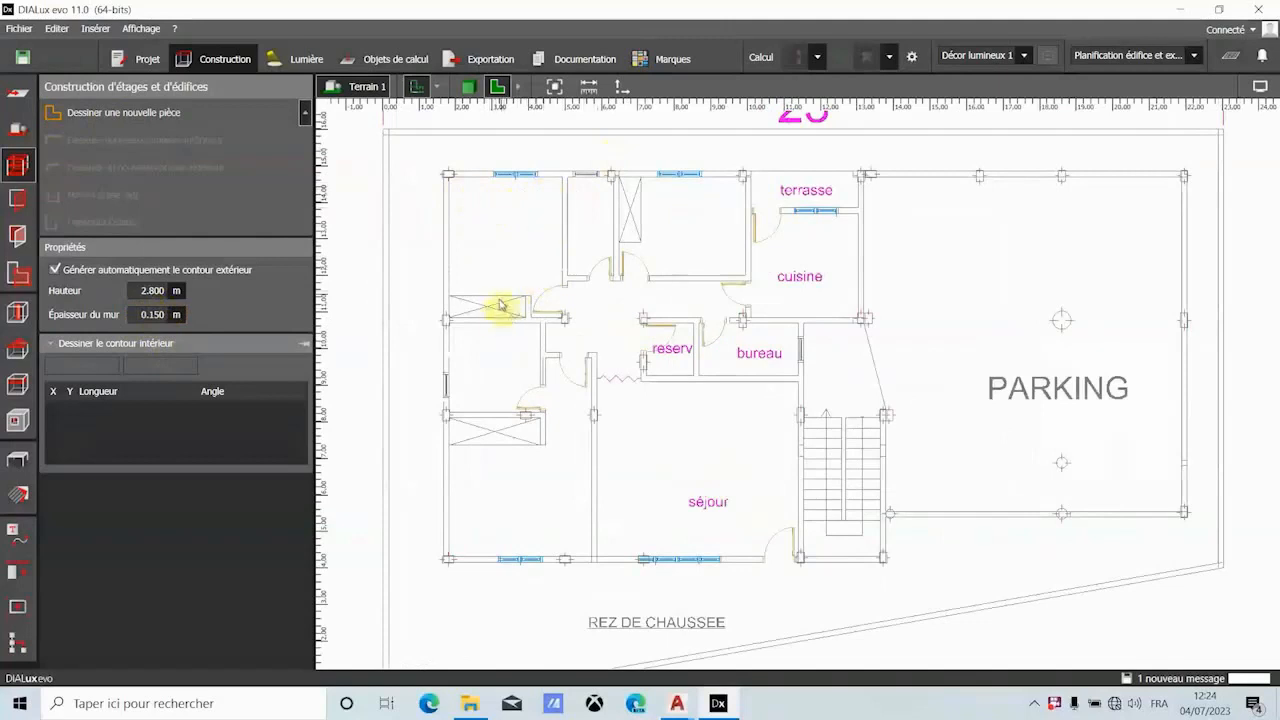
scroll(447, 178, up, 3)
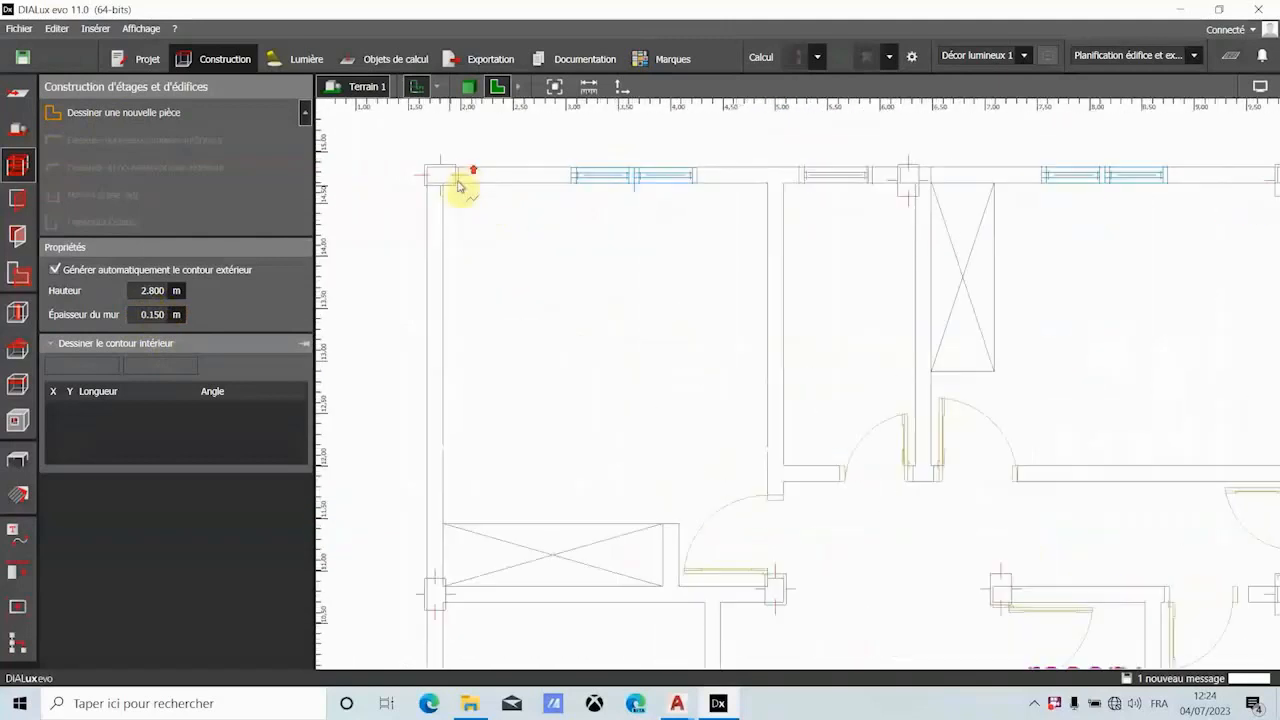
click(441, 186)
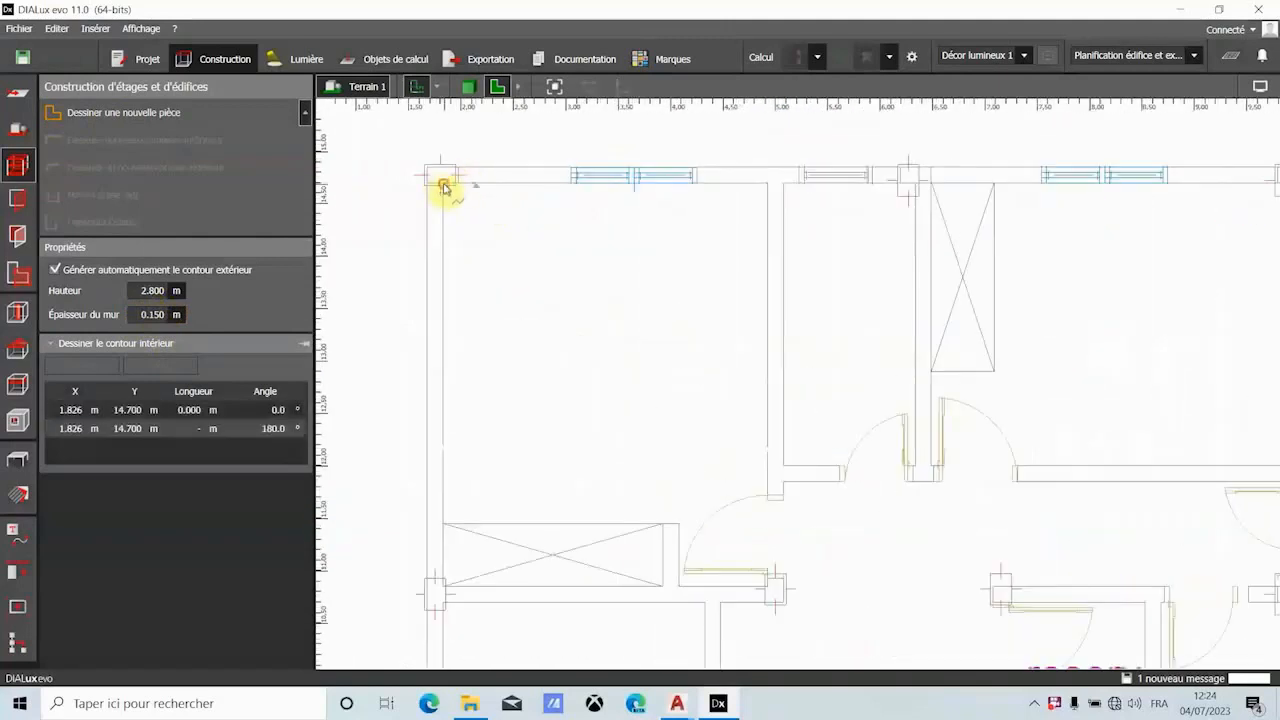
click(766, 186)
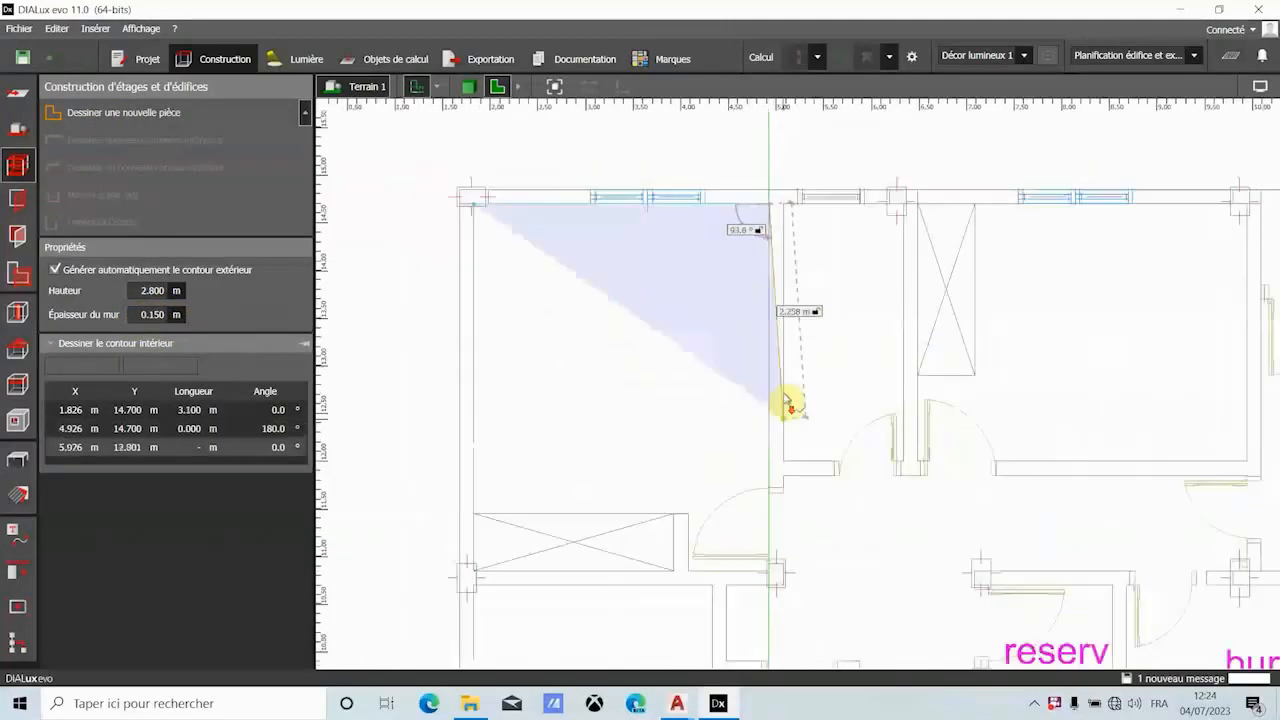
- Complete the room contour with a 3.850 m right wall and a 3.100 m bottom wall, and close the polygon
scroll(775, 560, up, 3)
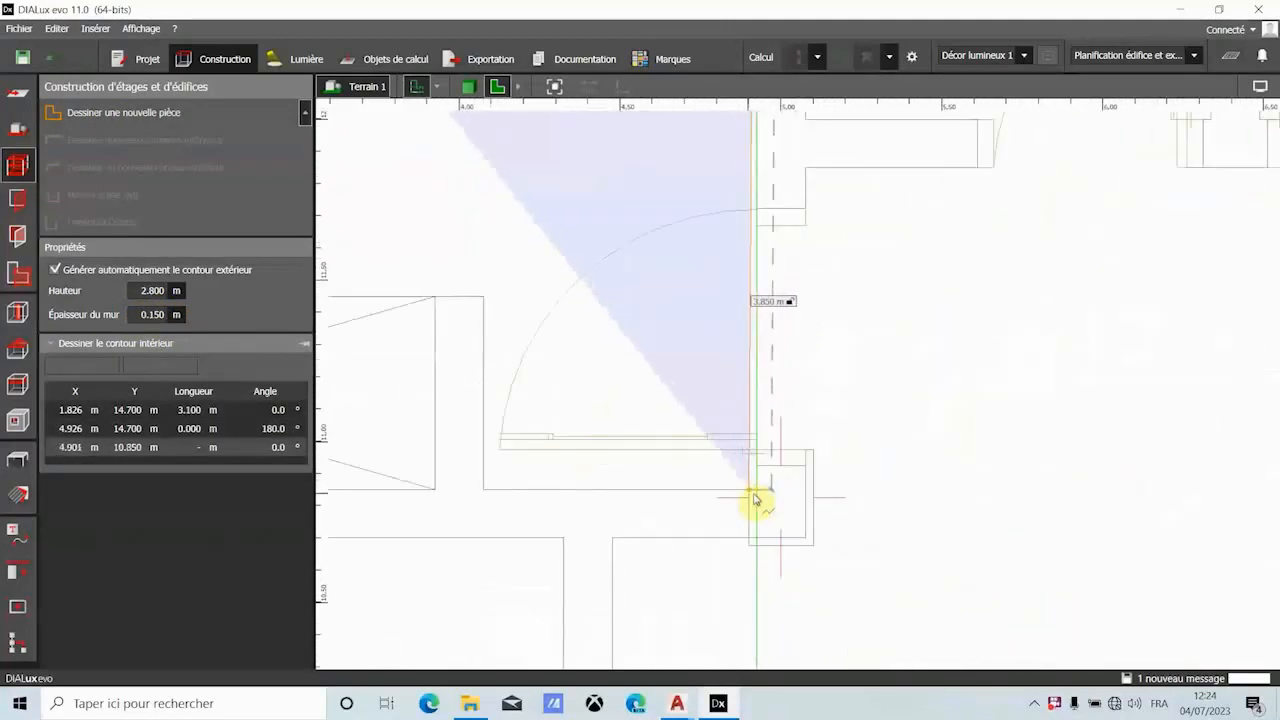
click(779, 494)
scroll(810, 485, down, 1)
scroll(857, 484, down, 2)
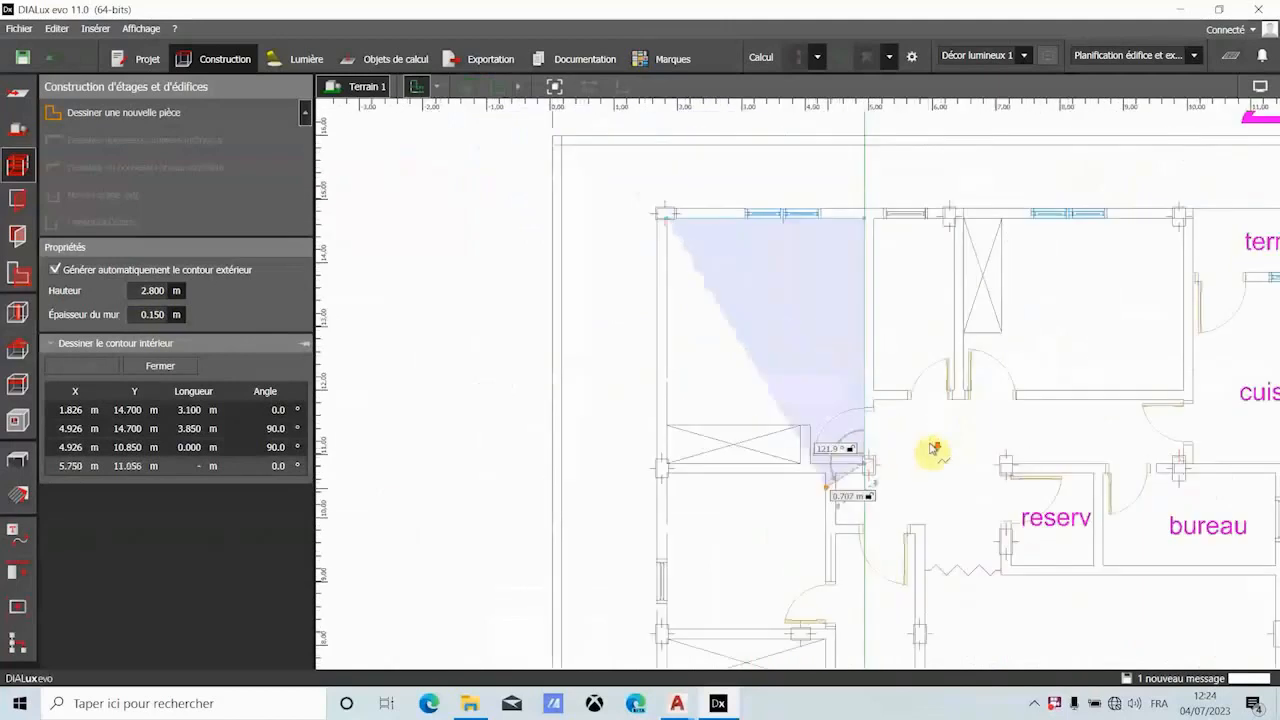
scroll(680, 480, up, 5)
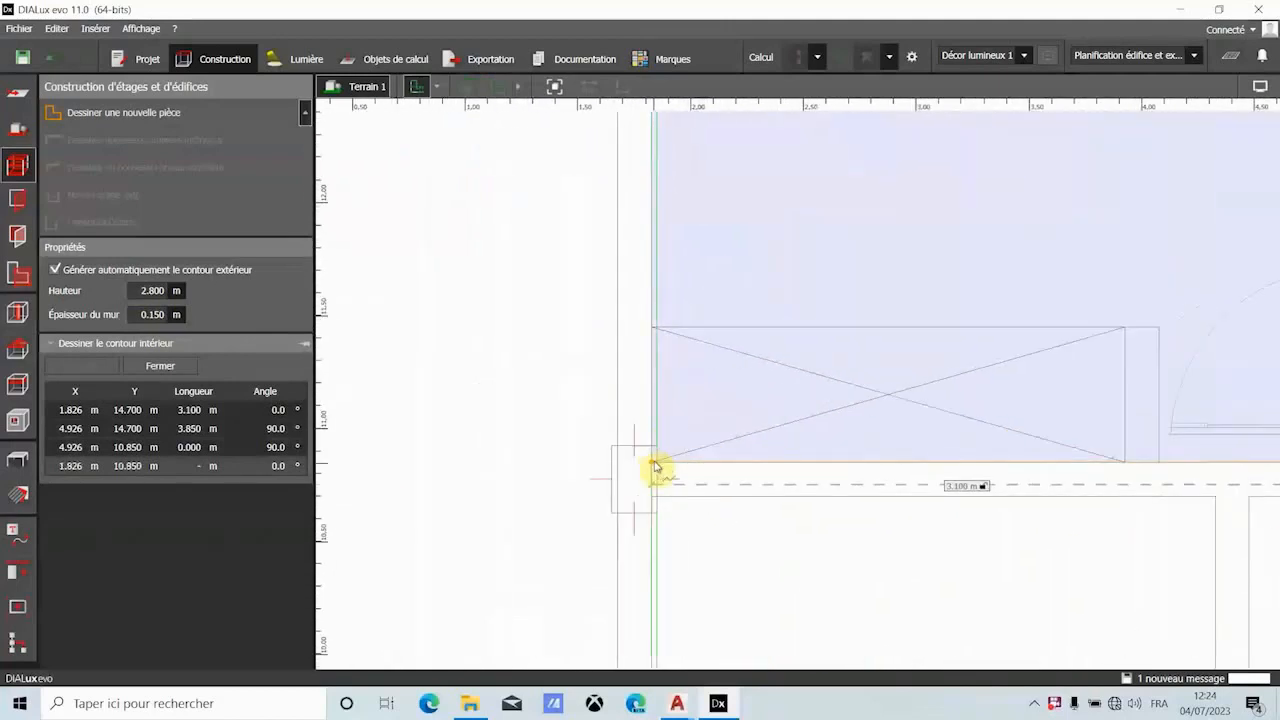
click(655, 468)
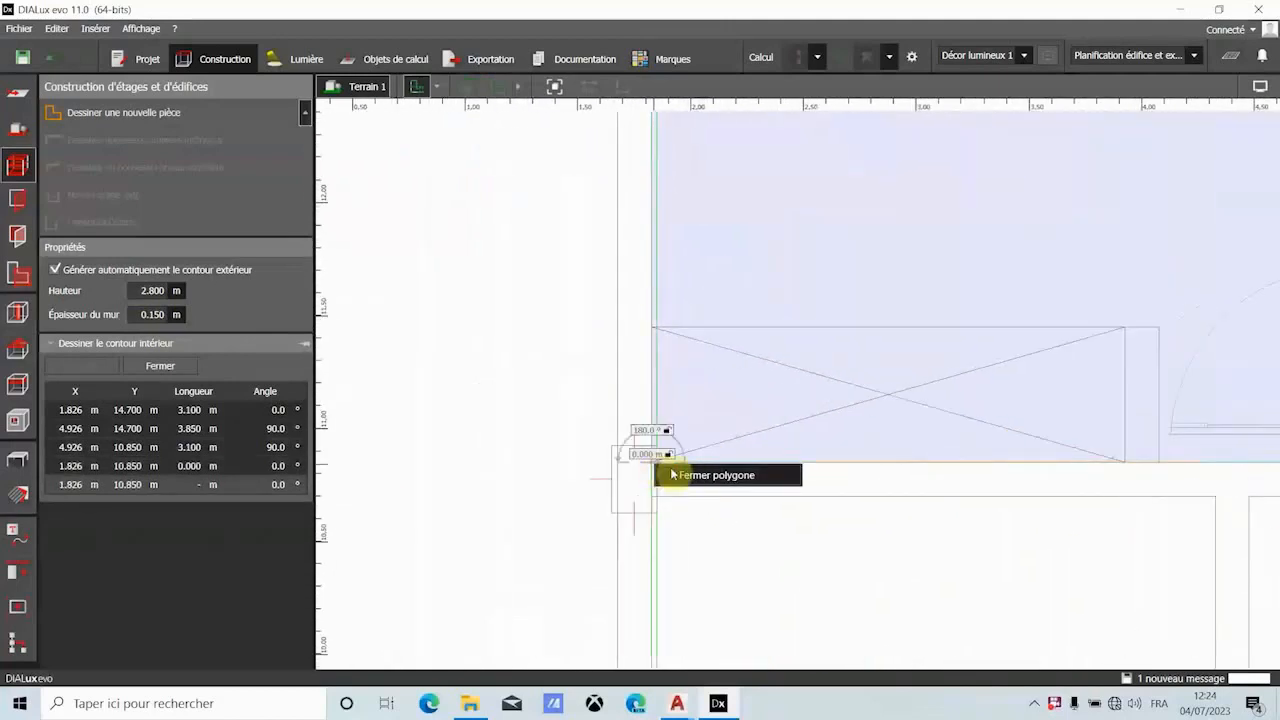
click(660, 466)
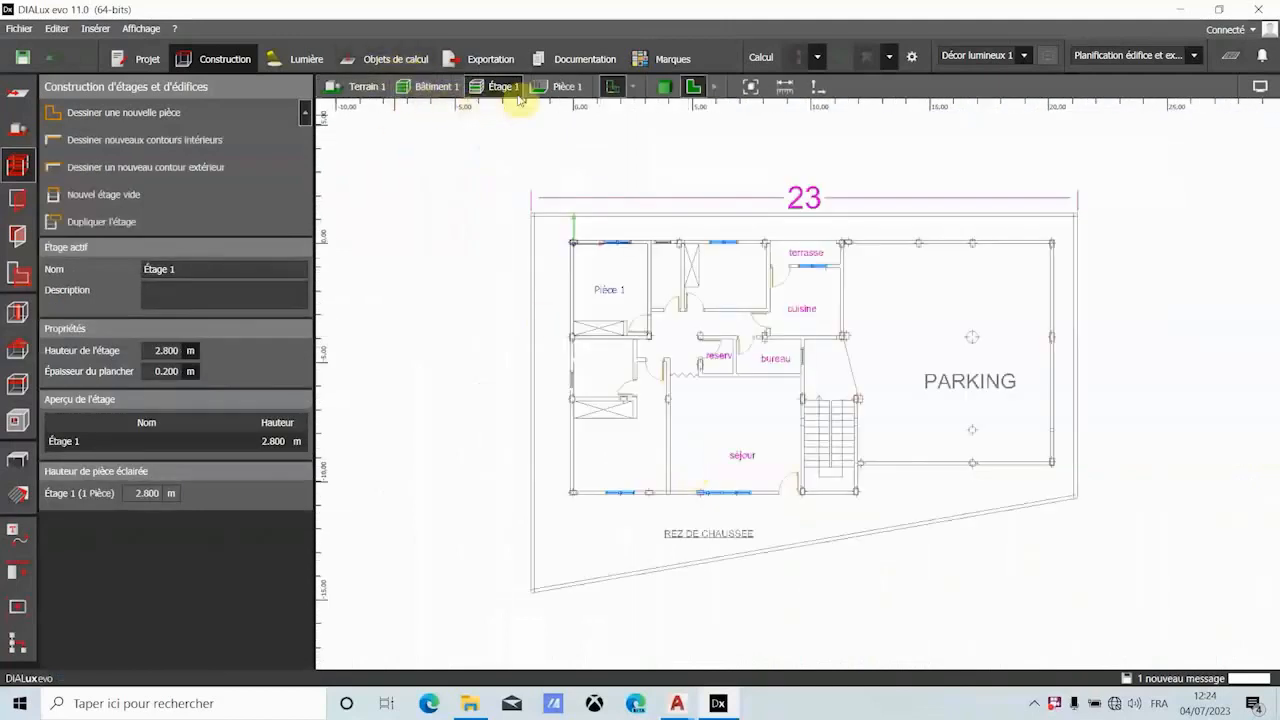
- Examine the new room in the 3D view
click(666, 88)
drag(632, 403, 622, 478)
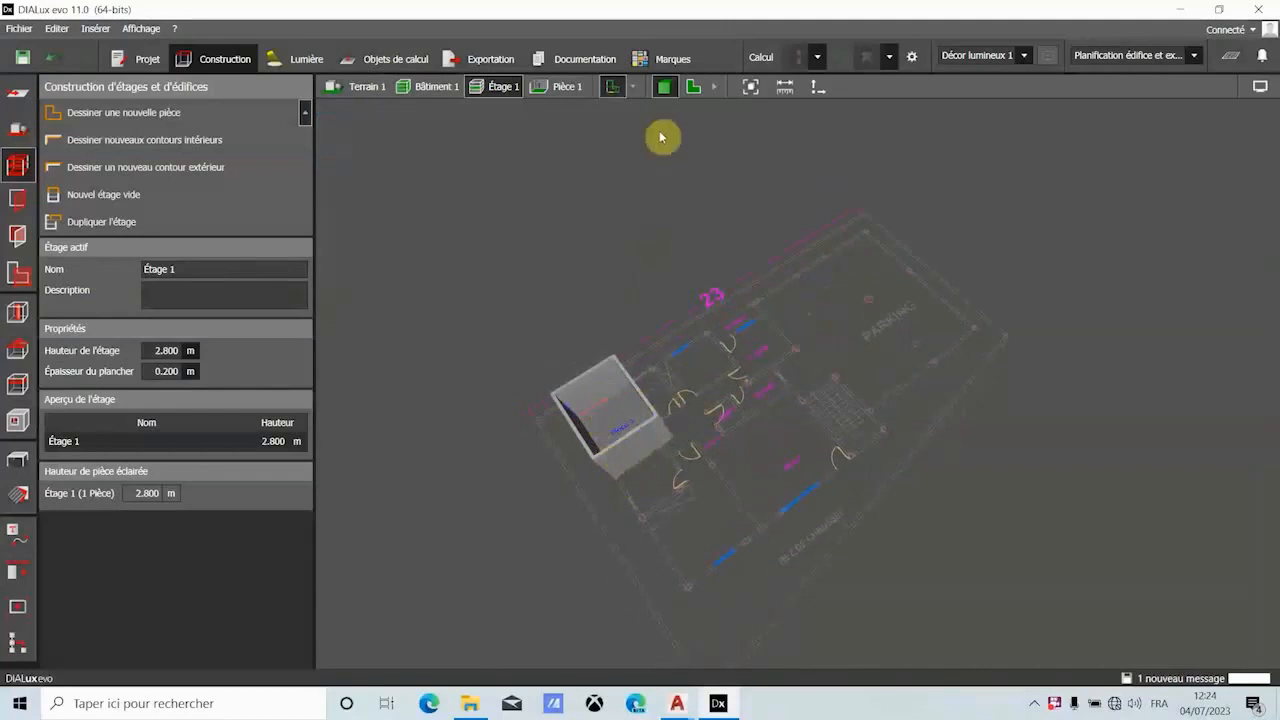
- Return to the plan view and undo the creation of the upper-left room
click(695, 89)
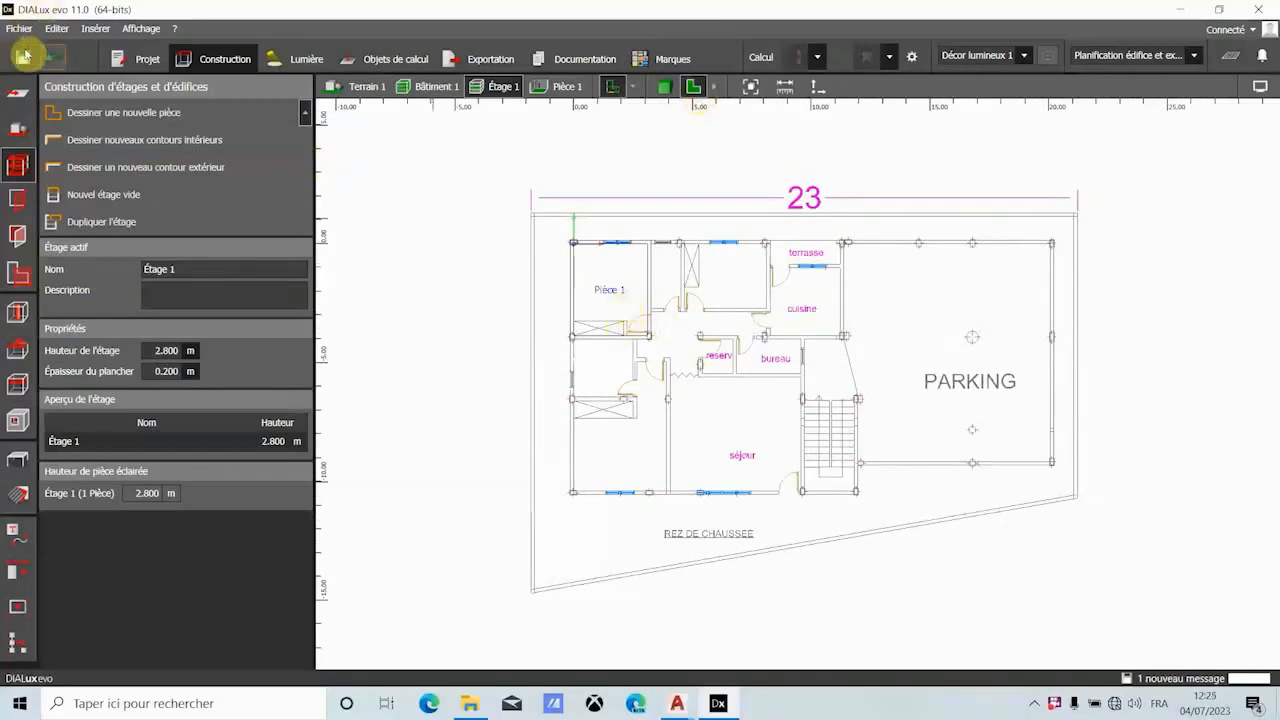
click(57, 60)
scroll(590, 414, down, 3)
scroll(611, 414, down, 2)
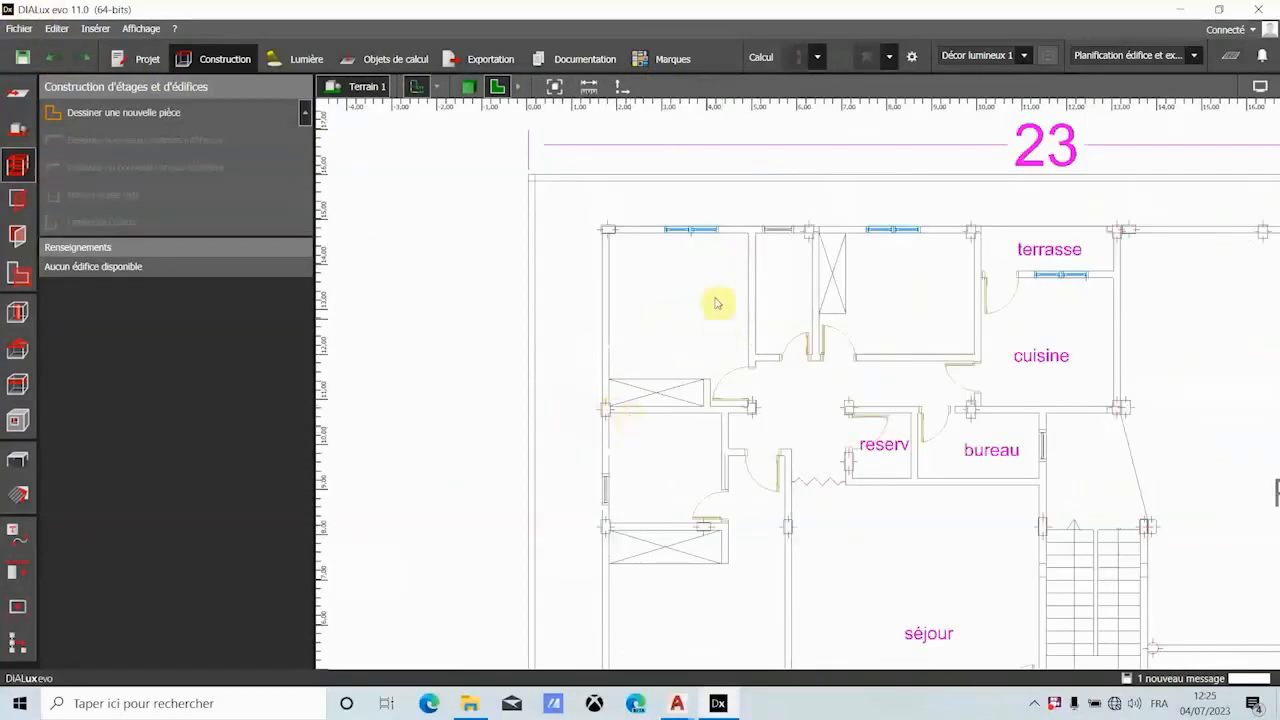
- Start a new room contour at the upper-left room's top-left inner corner, with a 3.100 m top wall and a 3.850 m right wall
scroll(690, 318, up, 1)
click(110, 112)
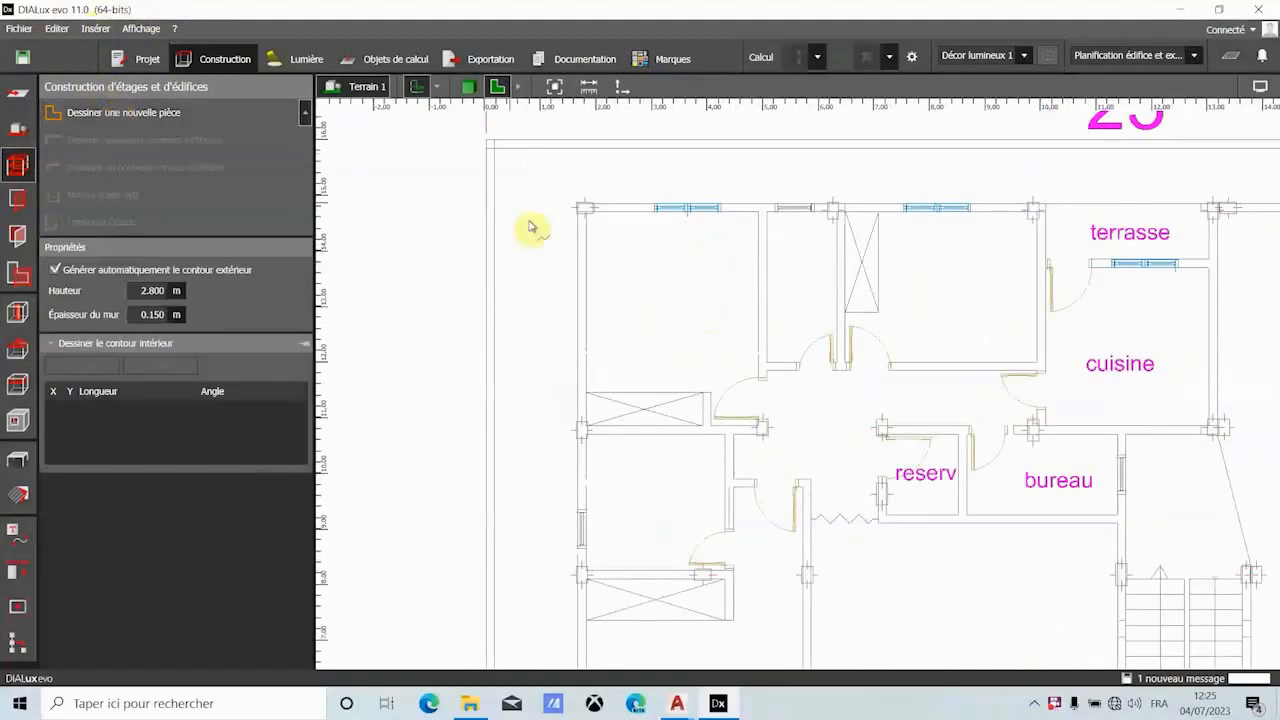
scroll(593, 220, up, 2)
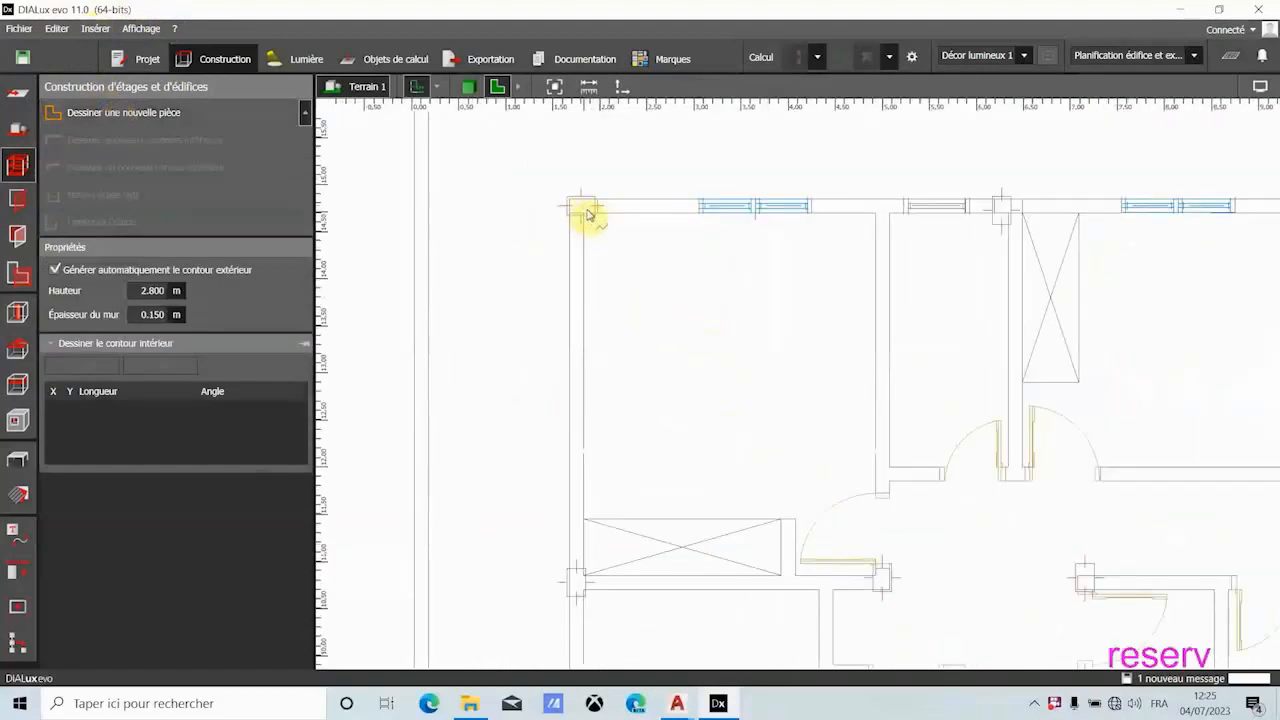
click(585, 213)
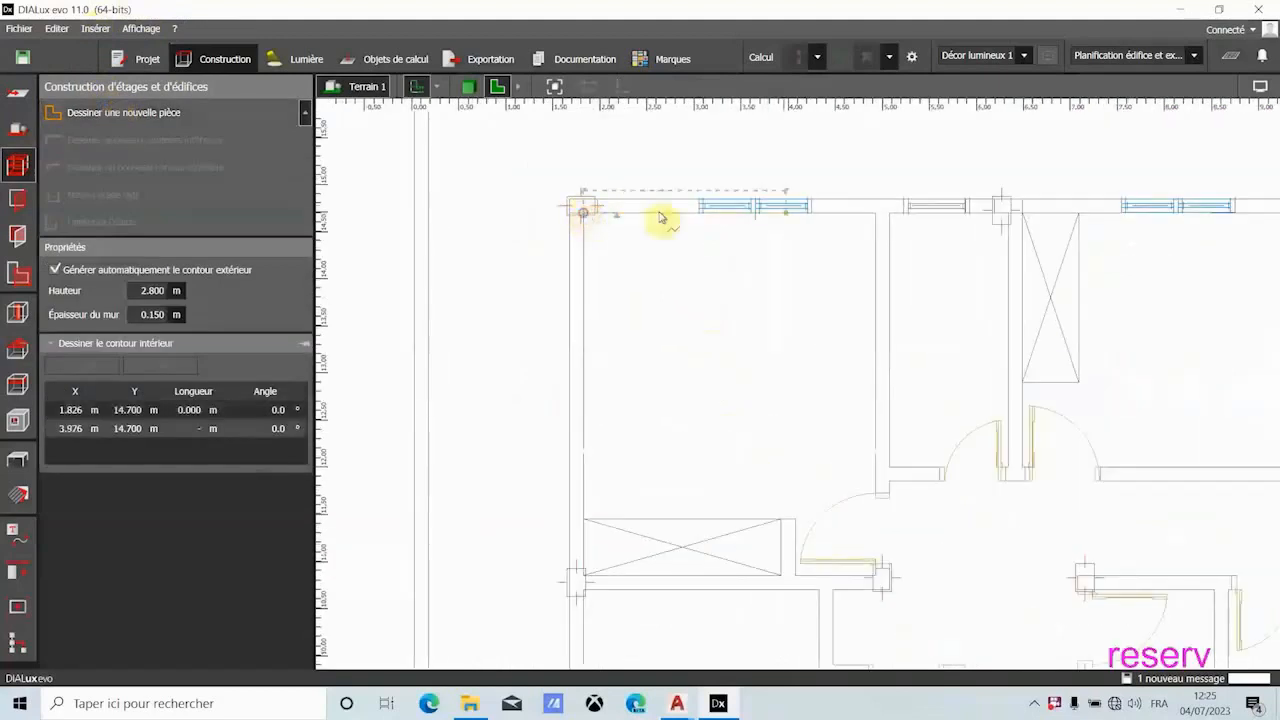
click(876, 215)
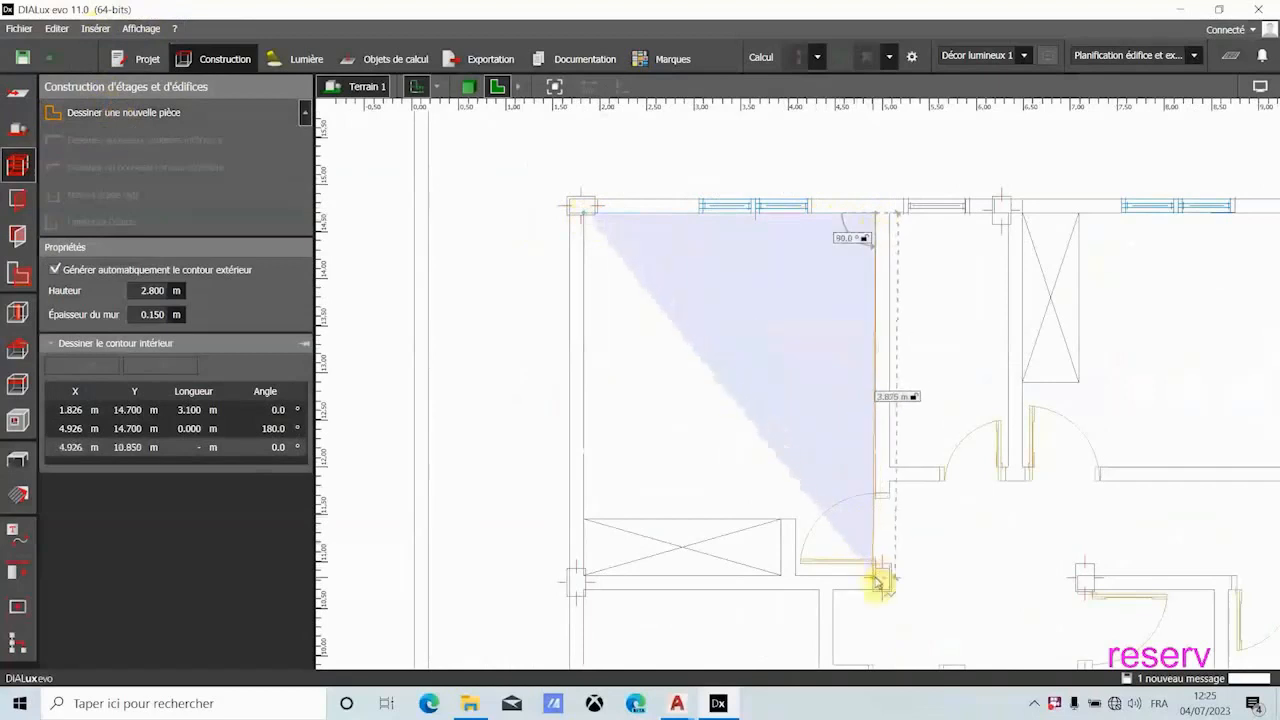
scroll(880, 571, up, 2)
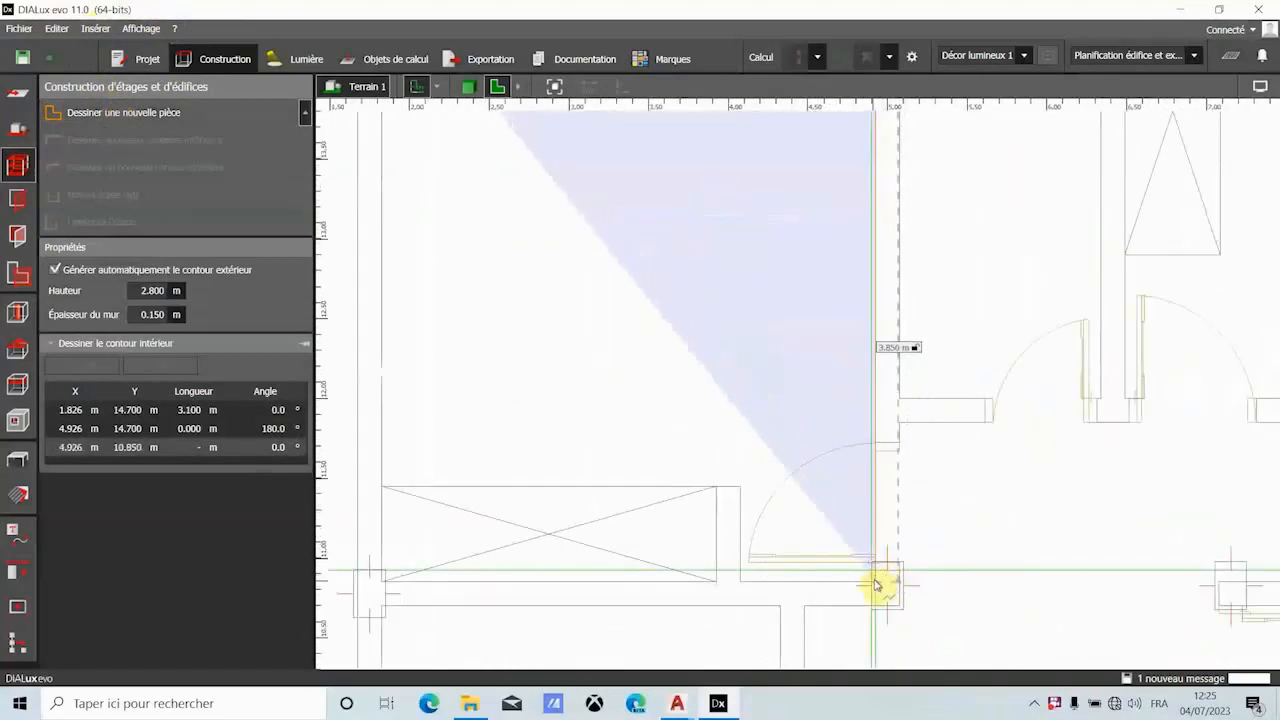
click(876, 585)
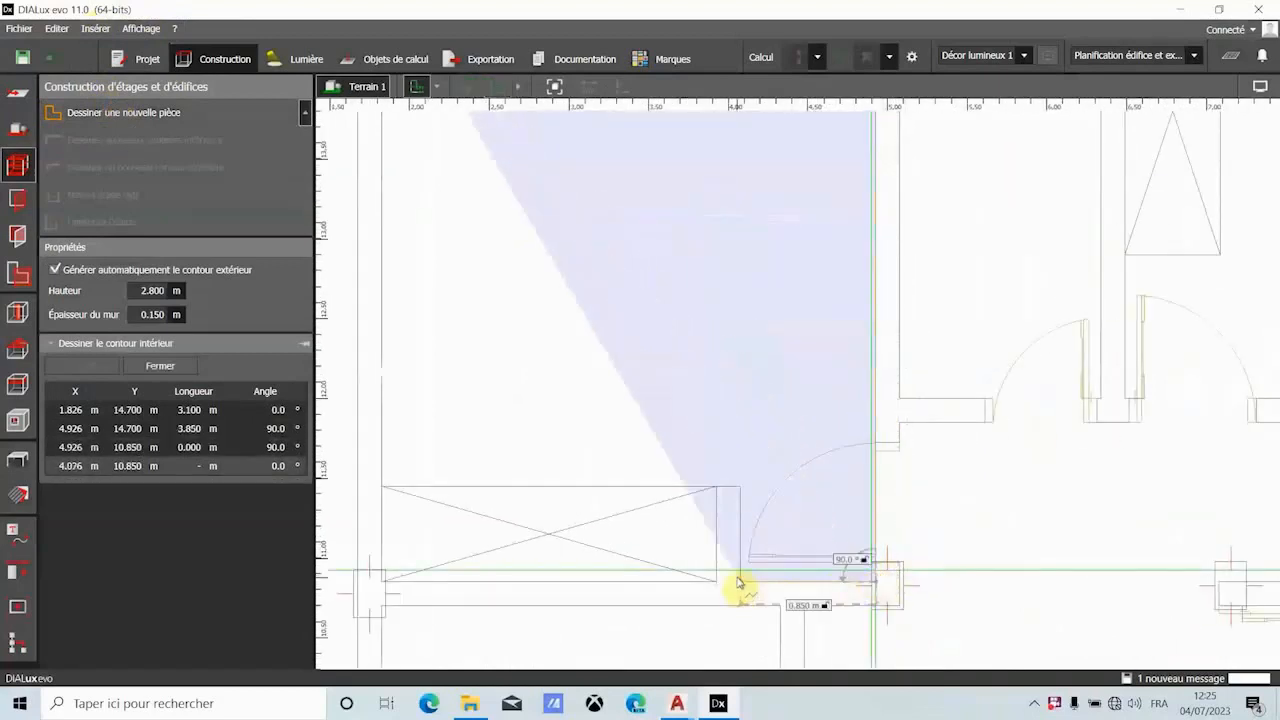
- Continue the contour around the closet with 0.850 m, 0.600 m and 2.250 m segments, and close the polygon
click(738, 583)
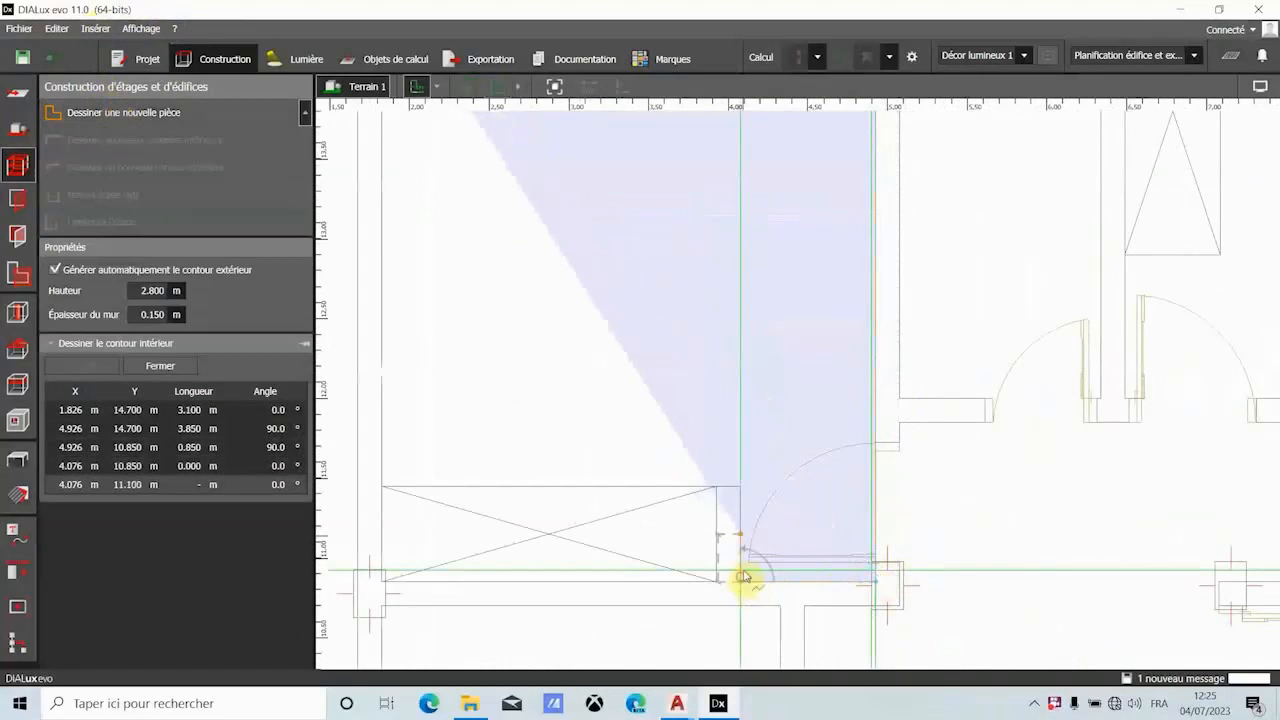
click(740, 489)
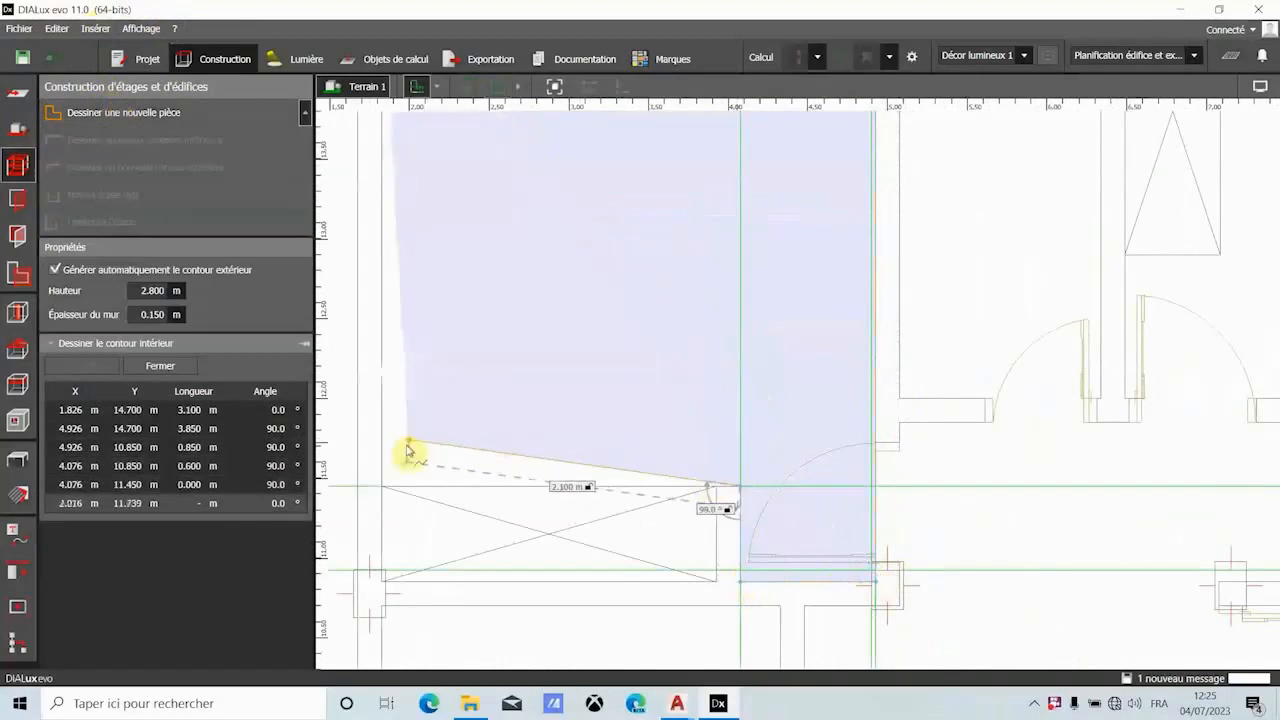
click(388, 495)
right_click(386, 493)
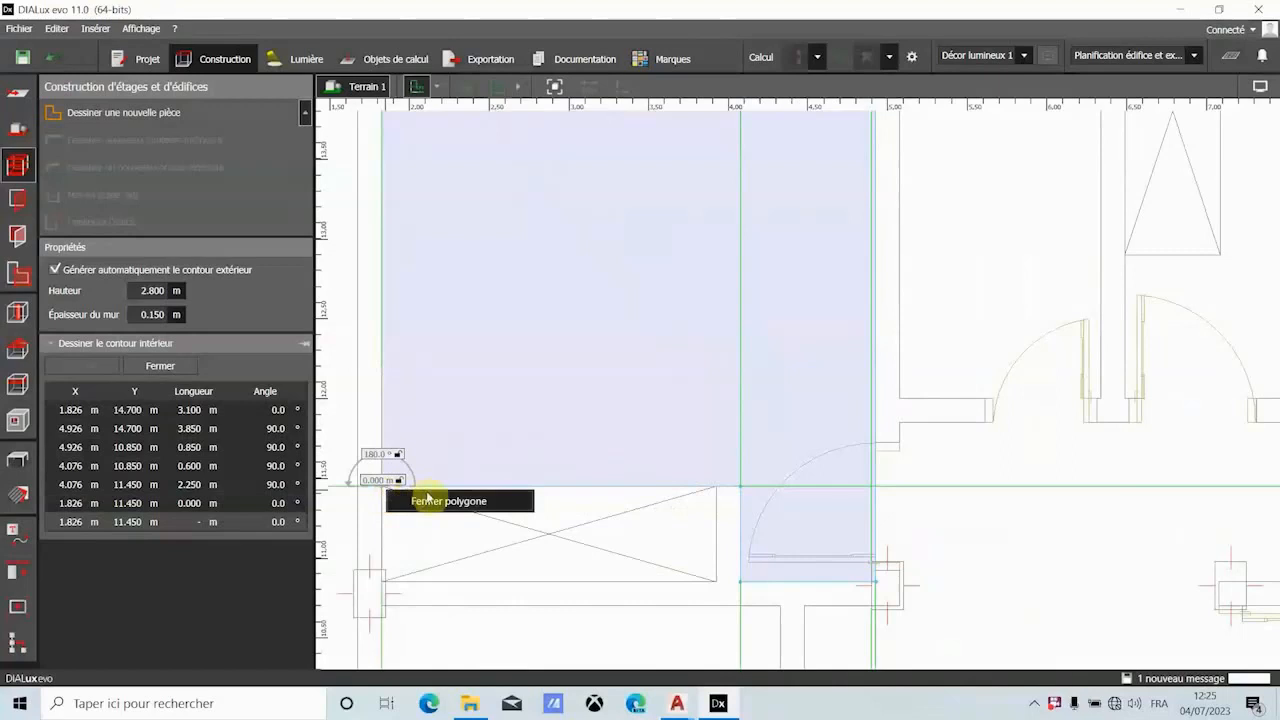
click(432, 501)
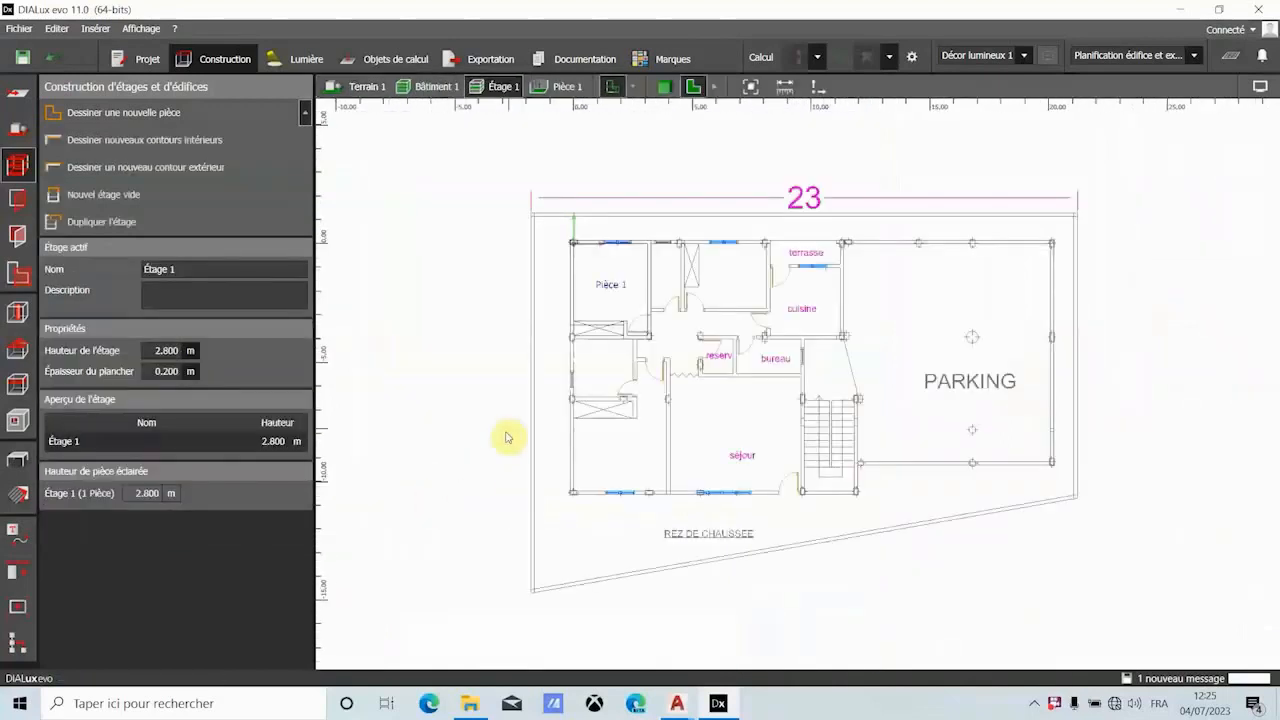
- Draw the closet below Pièce 1 as a separate room about 2.10 m by 0.45 m, and close its polygon
scroll(565, 345, up, 4)
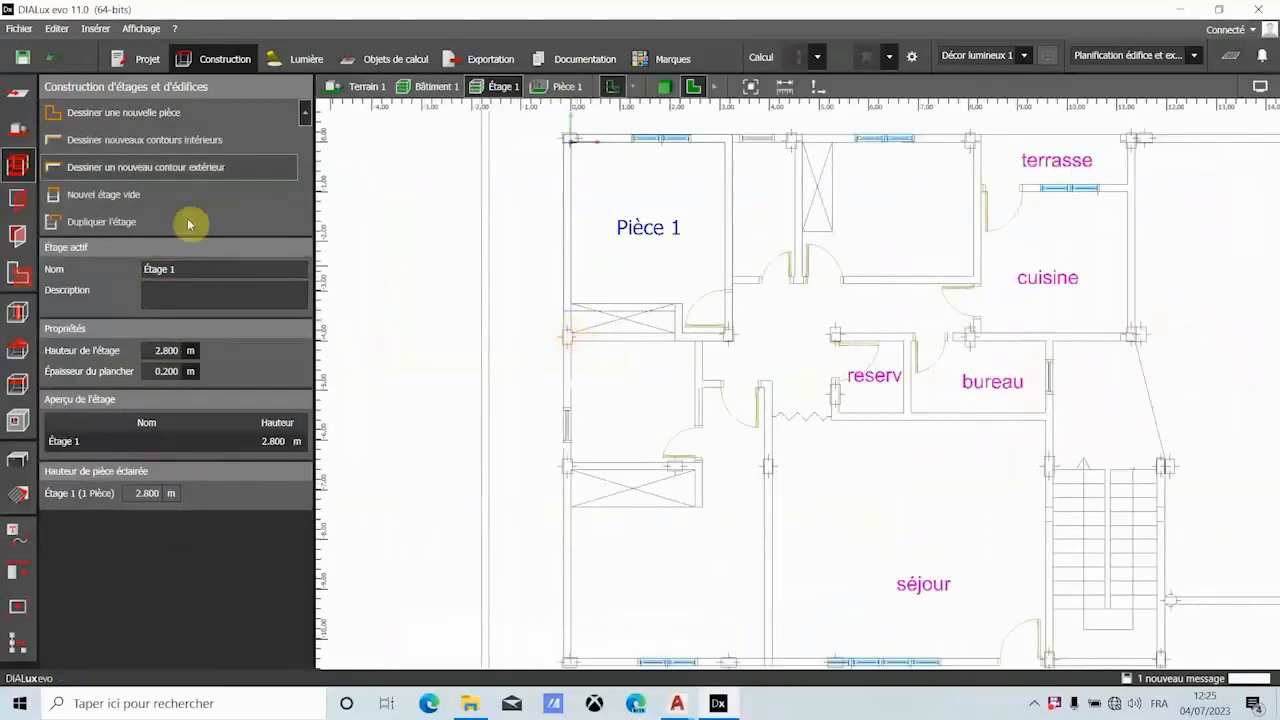
click(167, 114)
scroll(604, 288, up, 3)
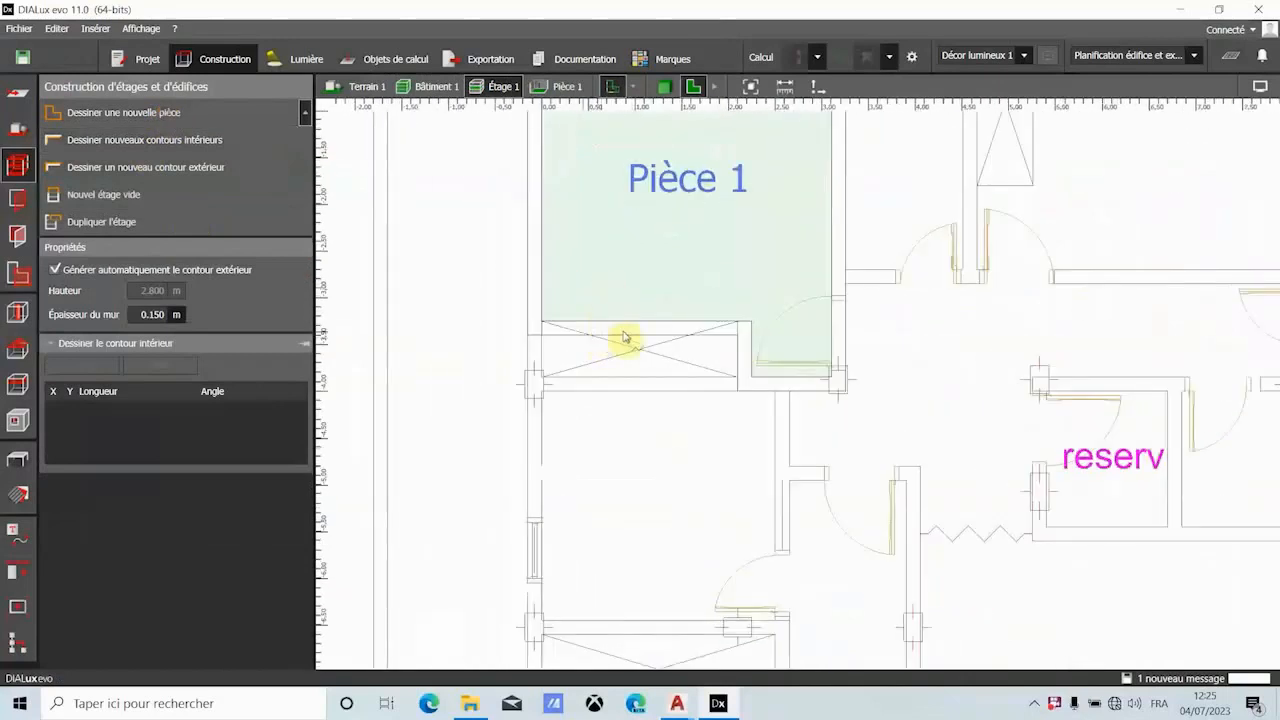
click(540, 341)
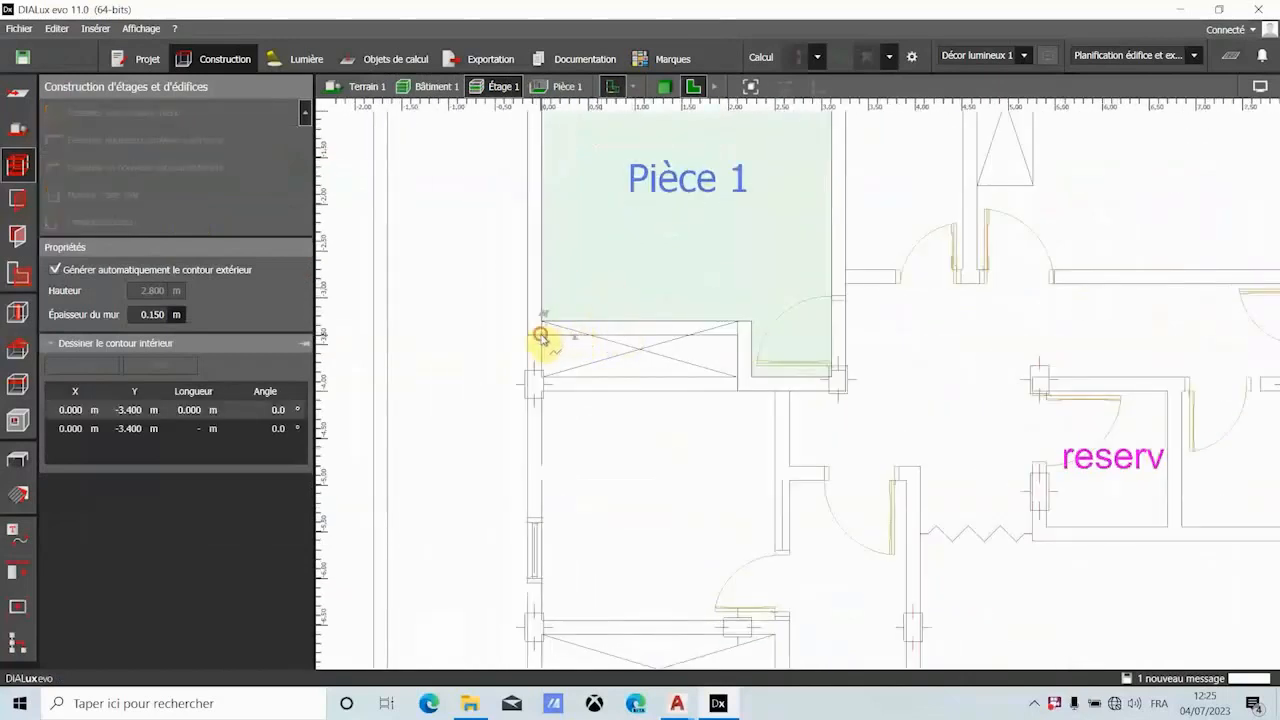
click(737, 341)
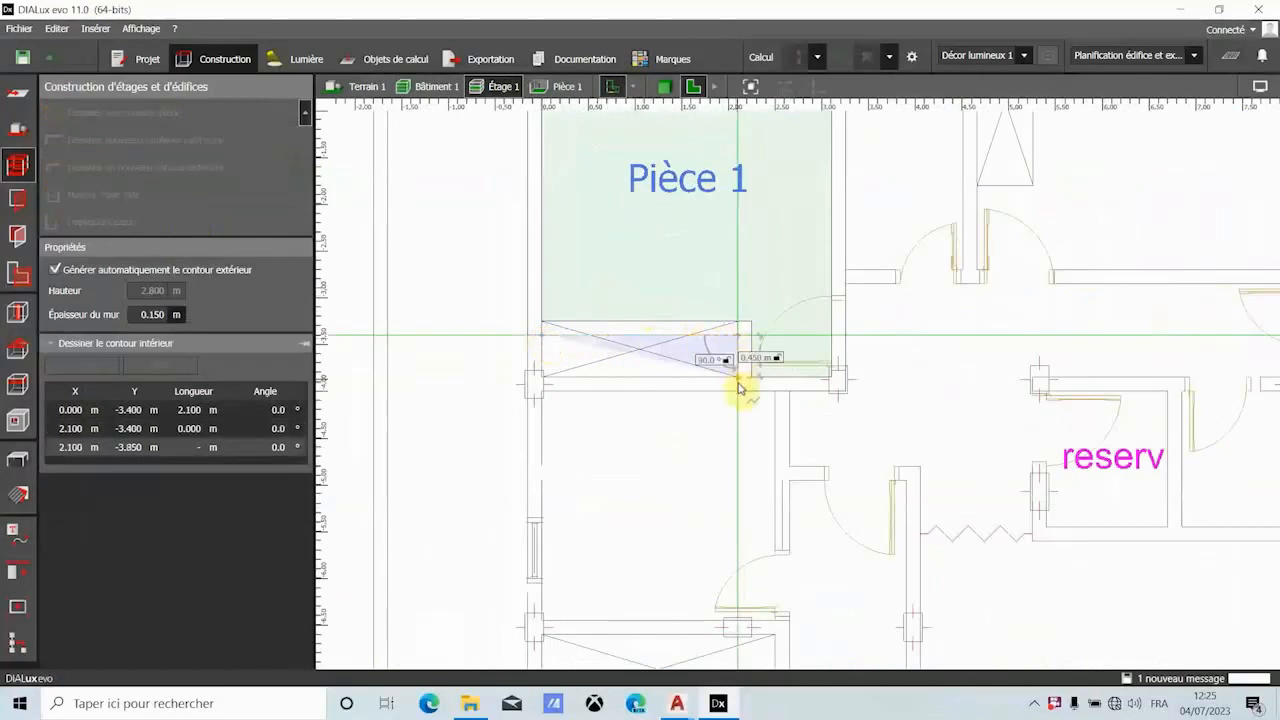
click(737, 378)
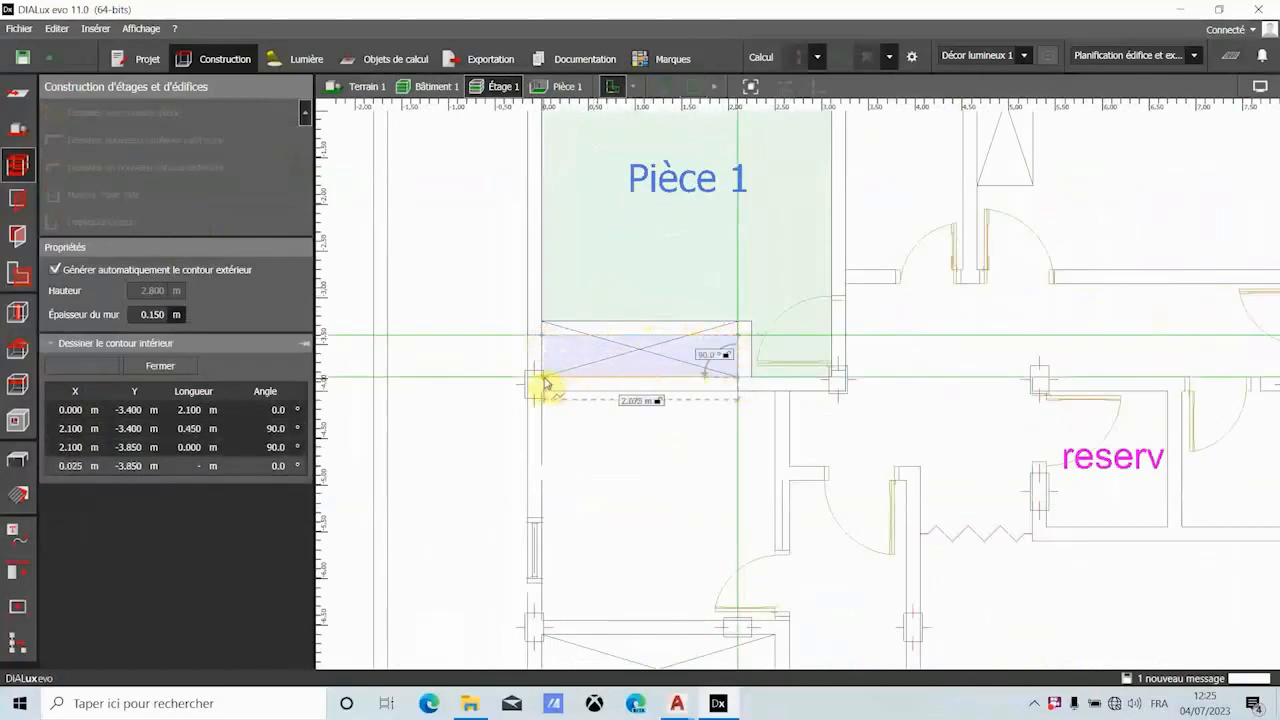
scroll(545, 383, up, 2)
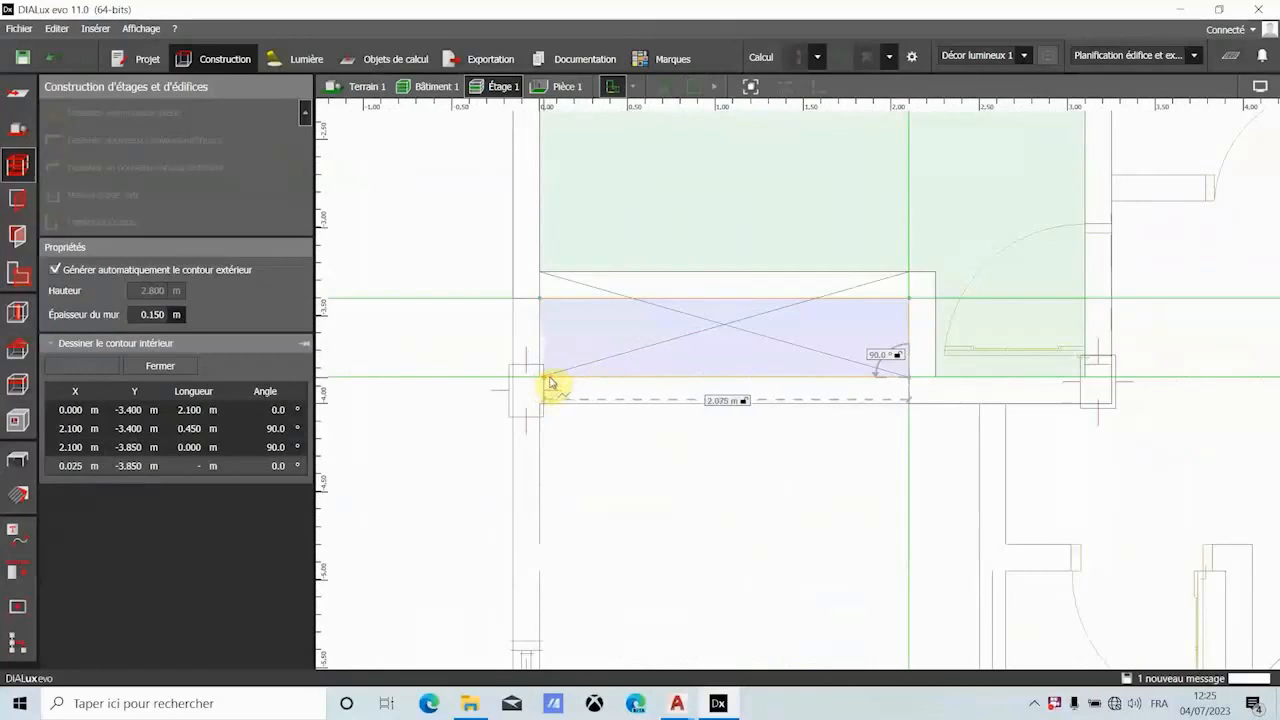
click(538, 382)
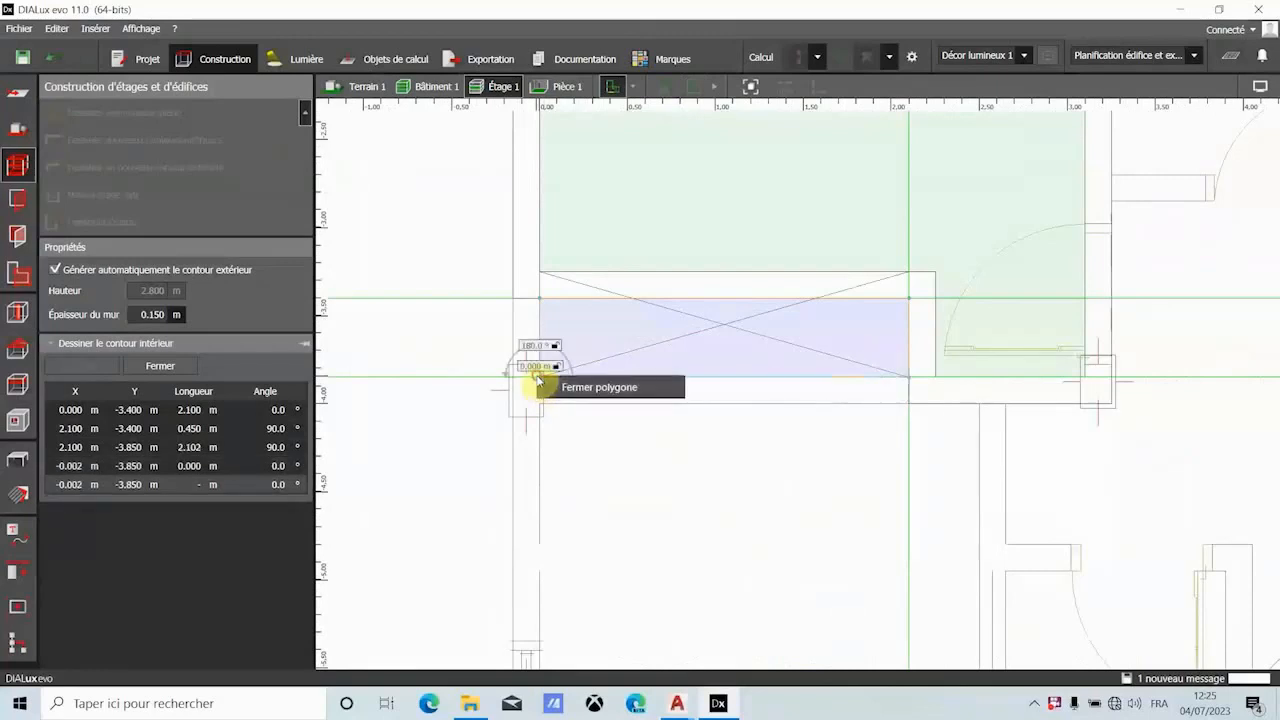
click(578, 389)
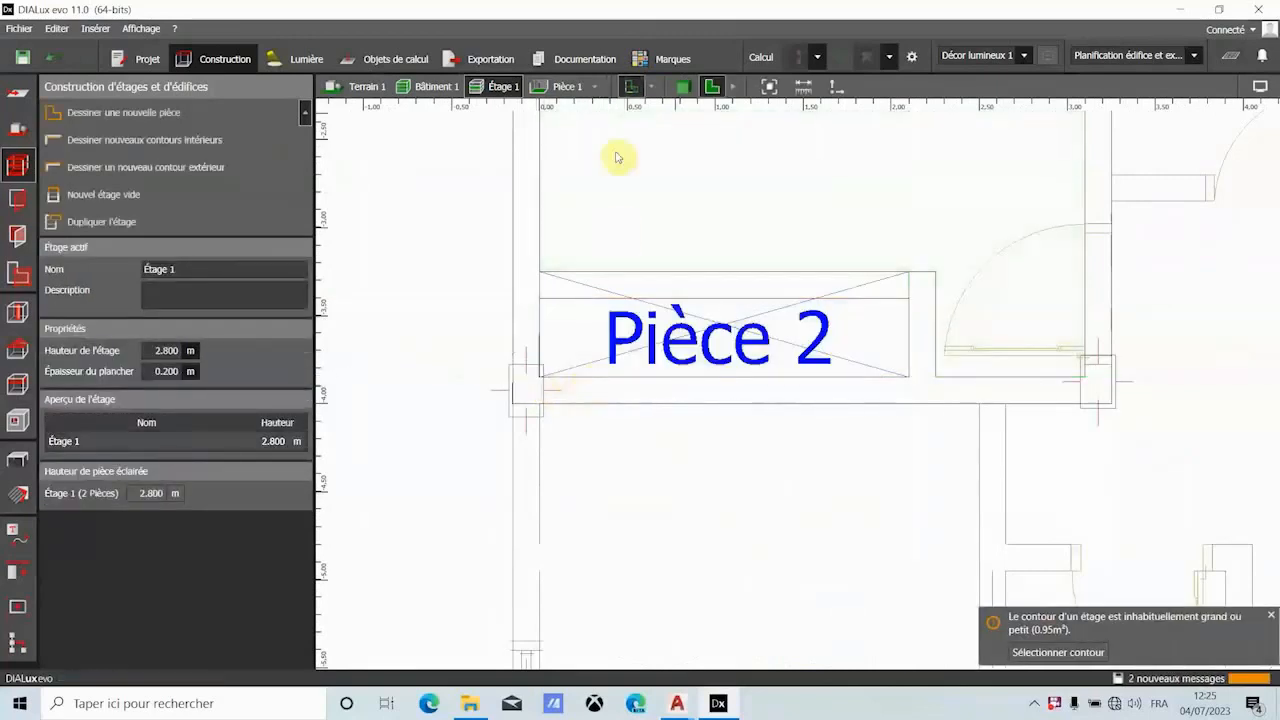
- Inspect Pièce 1 and its closet in the 3D view, and return to the plan view
click(686, 89)
drag(694, 329, 628, 445)
scroll(628, 445, up, 5)
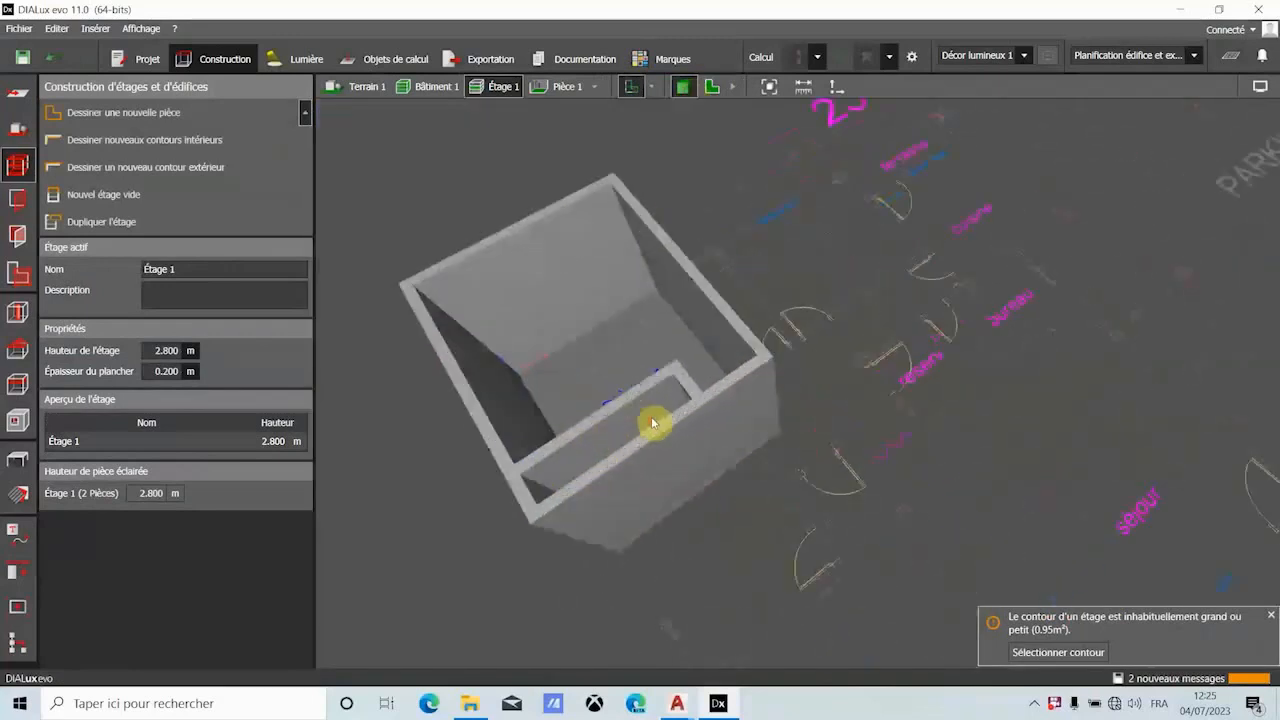
click(711, 86)
- Draw the narrow room beside Pièce 1 with a 1.250 m top wall, 2.700 m right wall and 1.260 m bottom wall, and close its polygon
scroll(551, 334, down, 4)
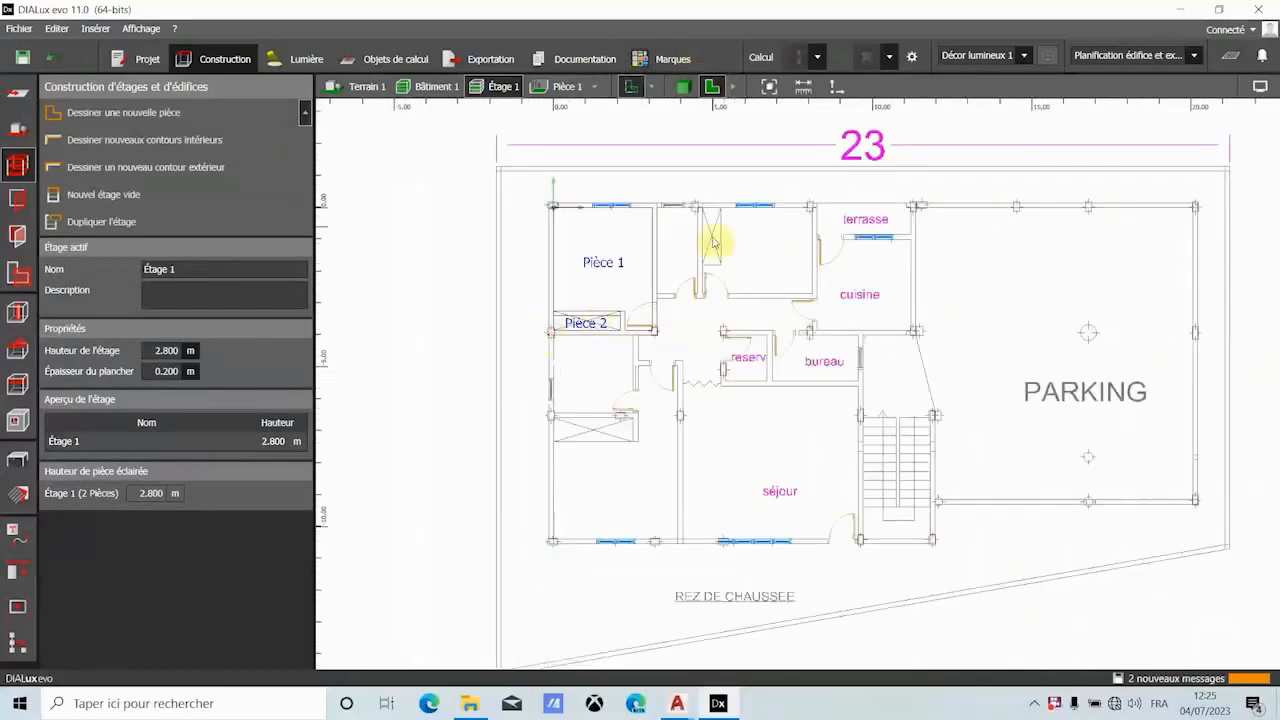
scroll(723, 209, up, 3)
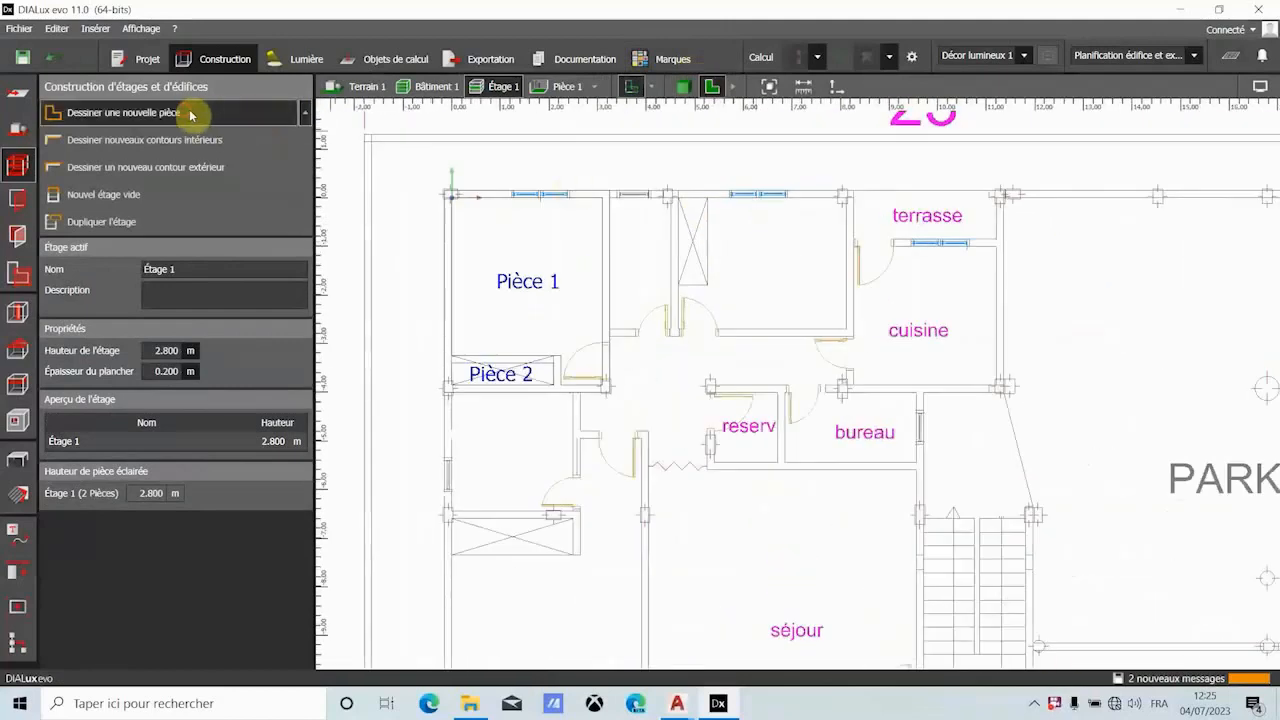
click(191, 110)
scroll(608, 202, up, 3)
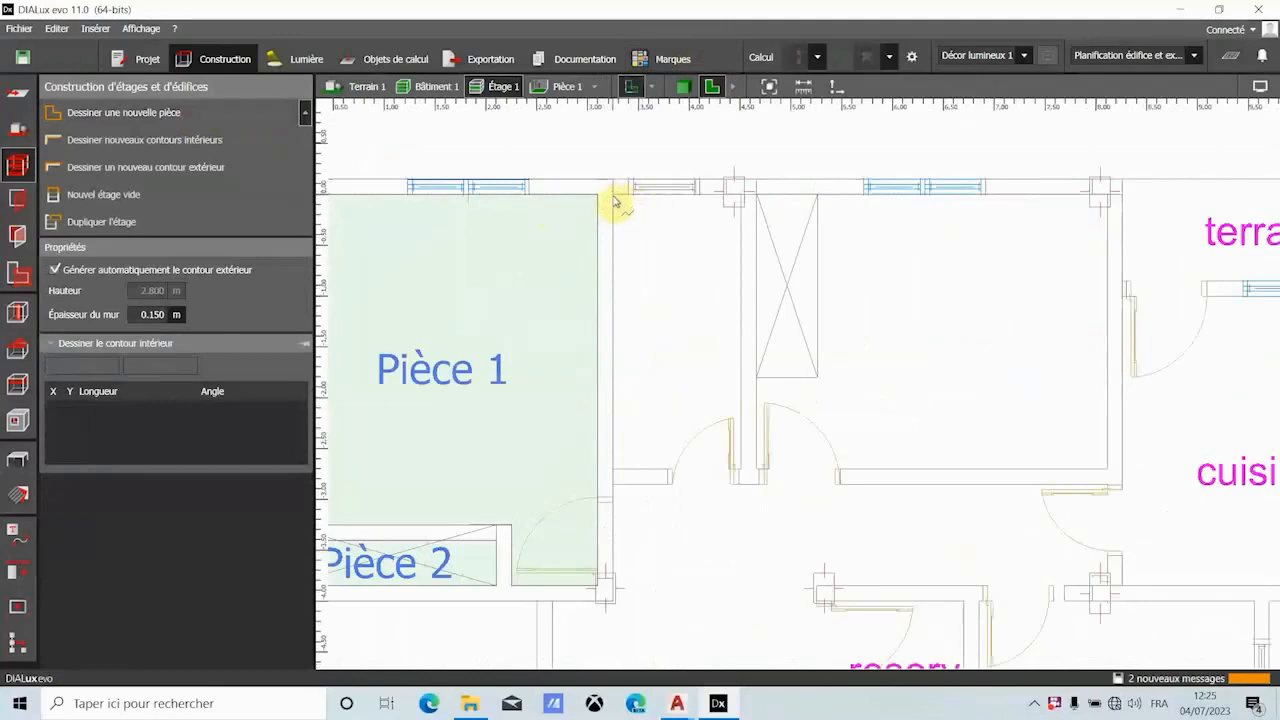
click(613, 193)
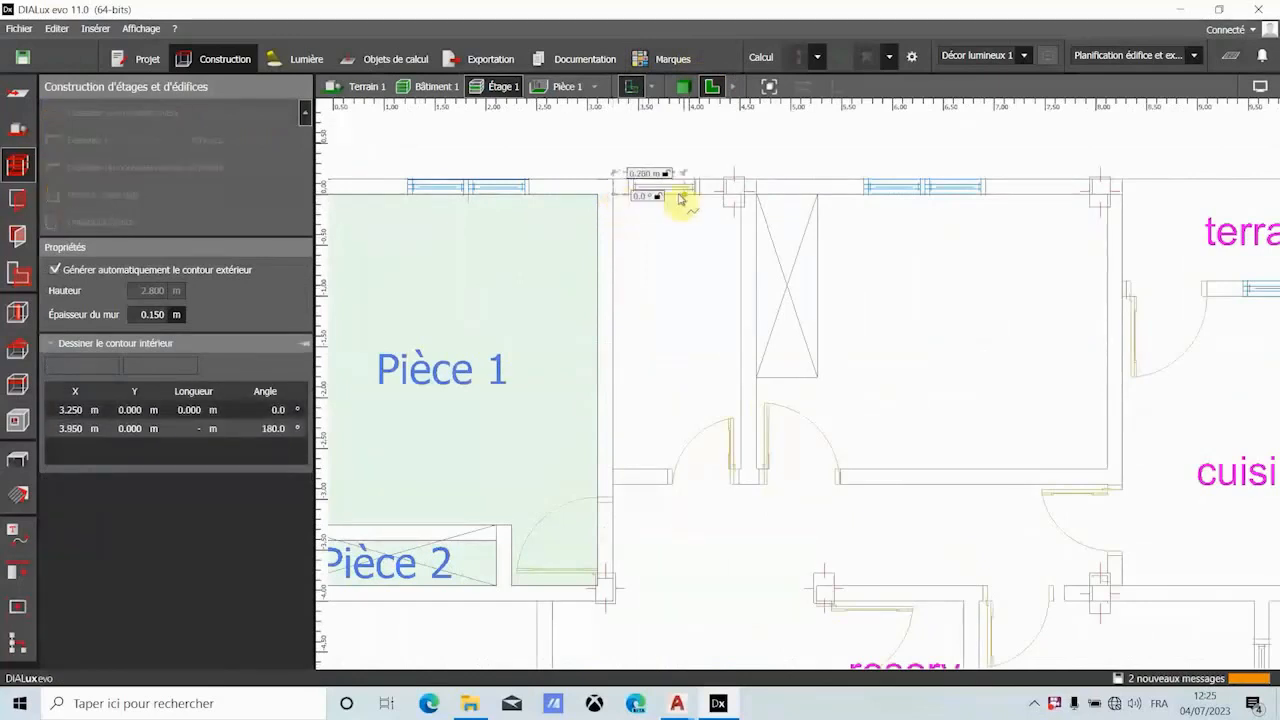
click(741, 199)
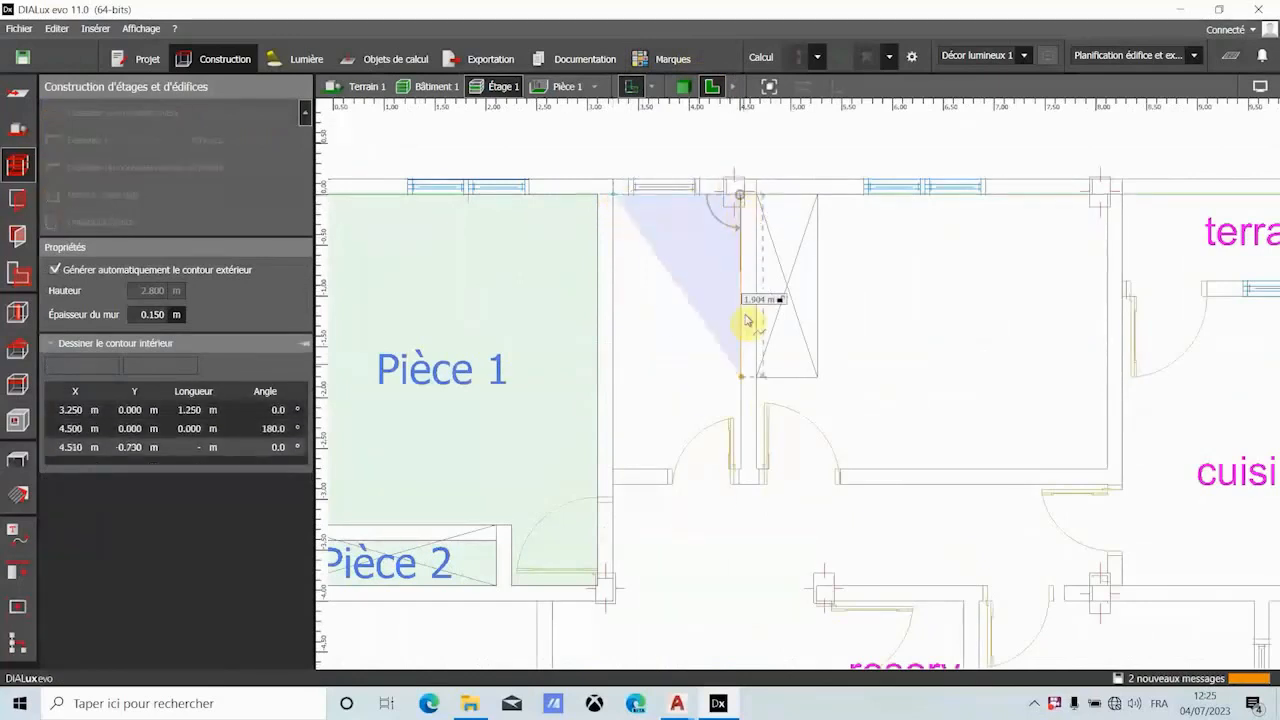
click(746, 473)
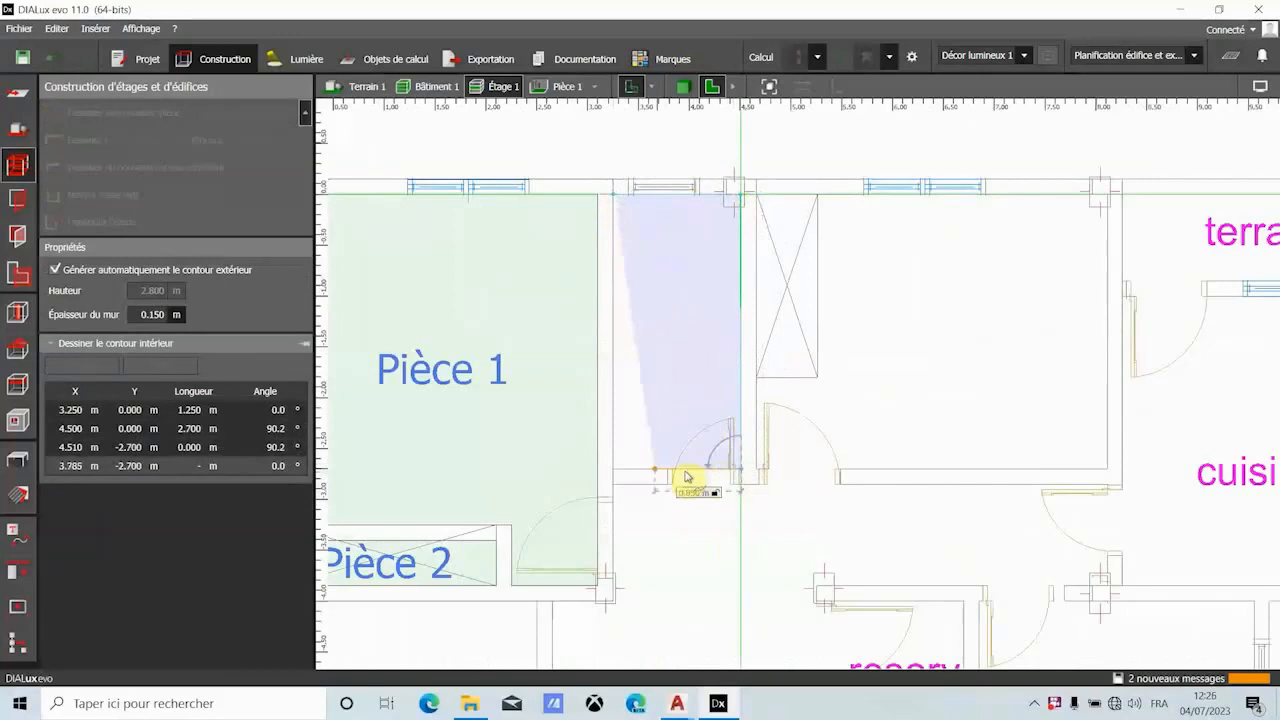
click(615, 469)
right_click(614, 466)
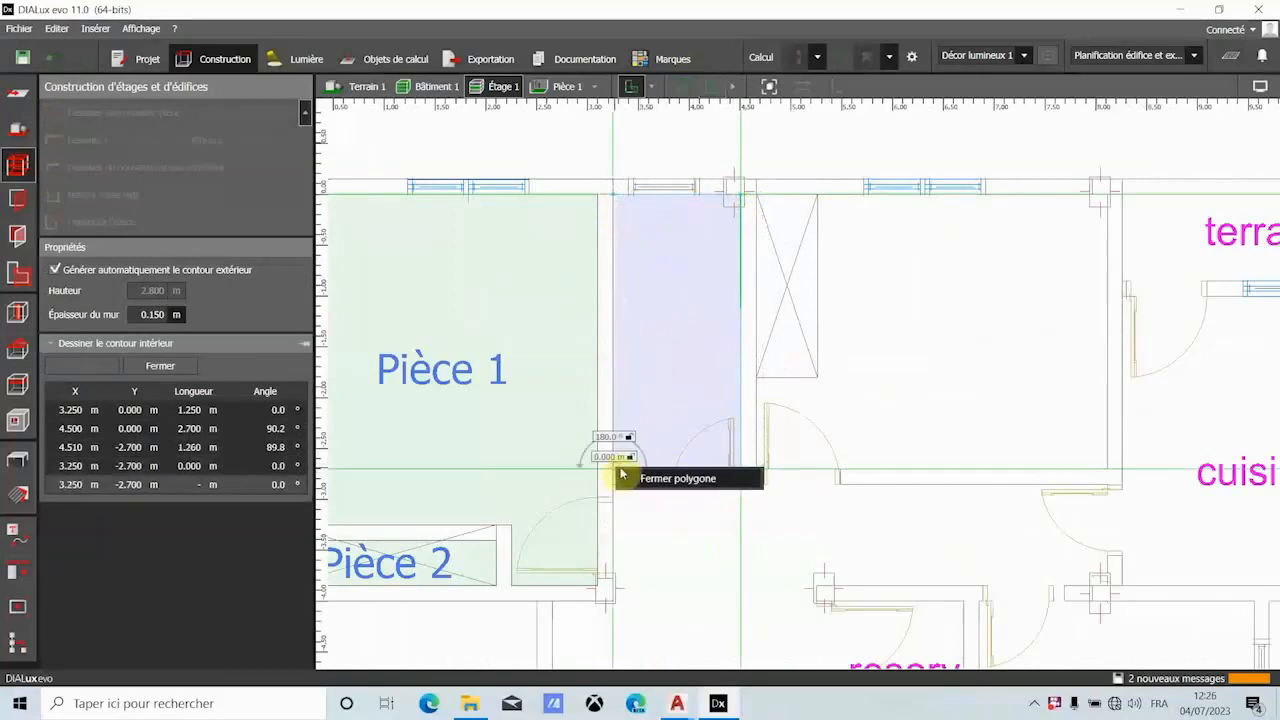
click(643, 477)
- Start a new room contour at the lower corner of the closet beside Pièce 3, with 0.600 m and 0.899 m segments
scroll(635, 246, down, 5)
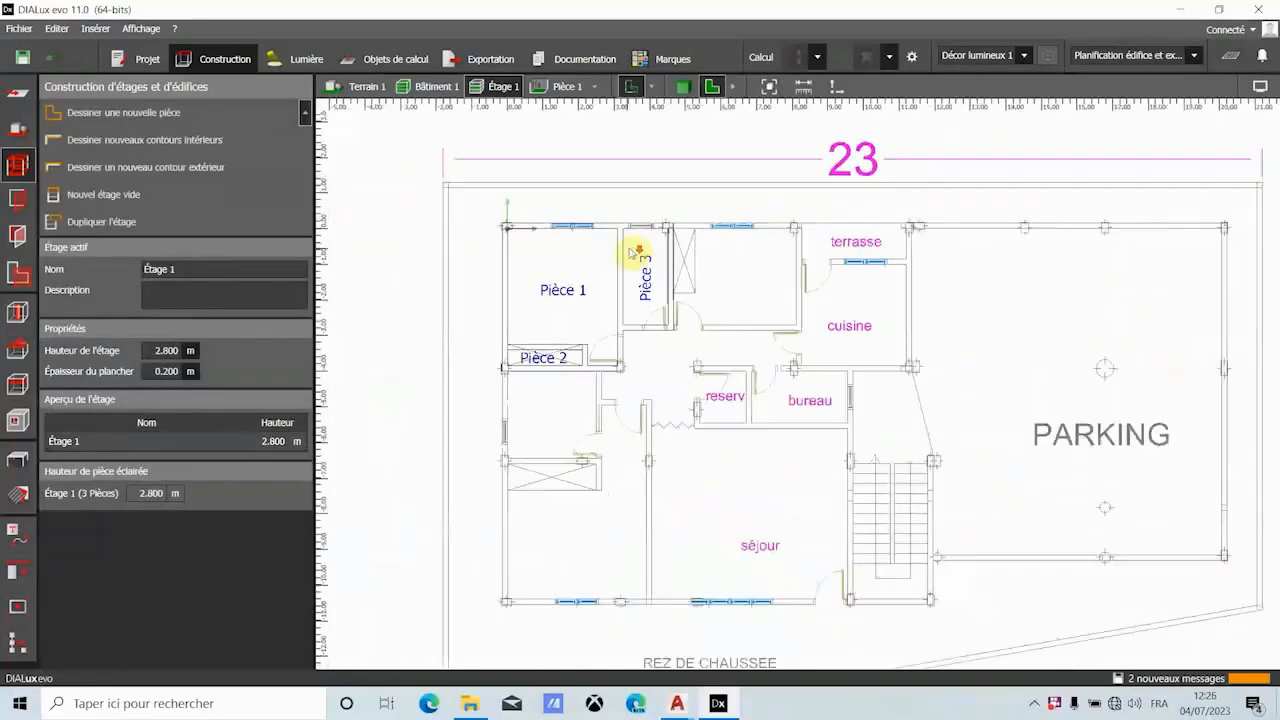
click(178, 113)
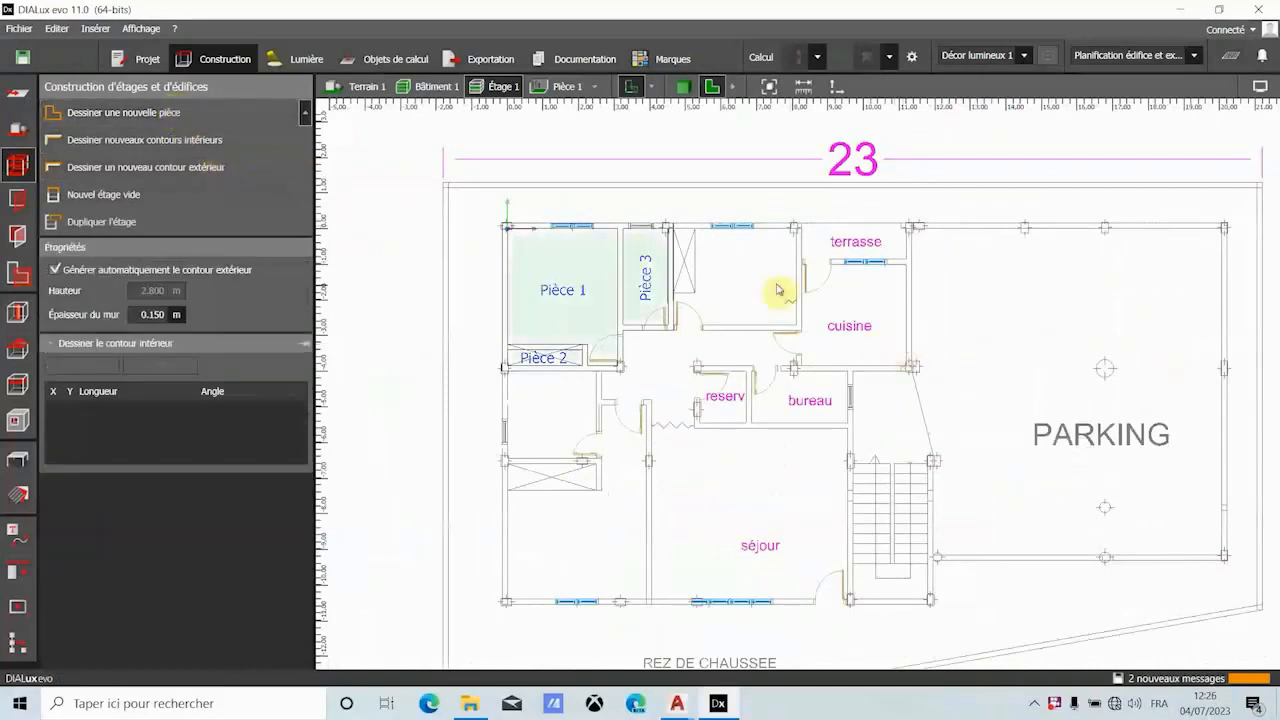
scroll(700, 288, up, 4)
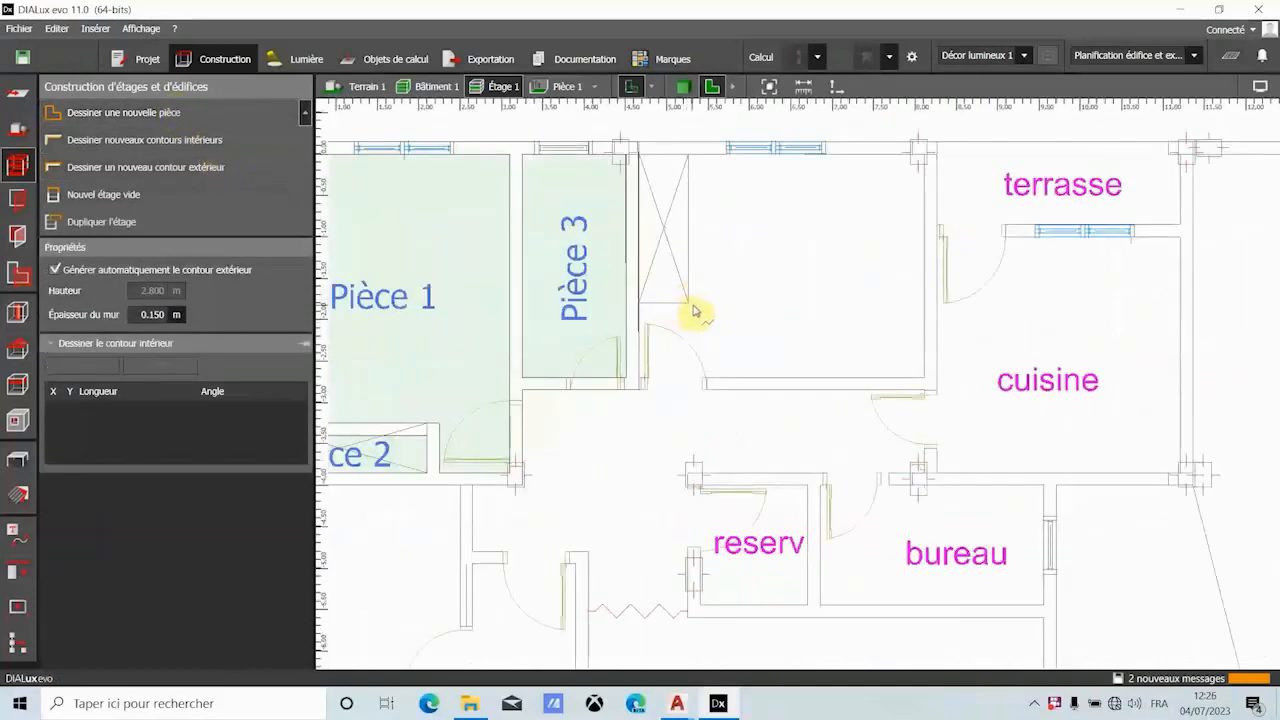
click(688, 305)
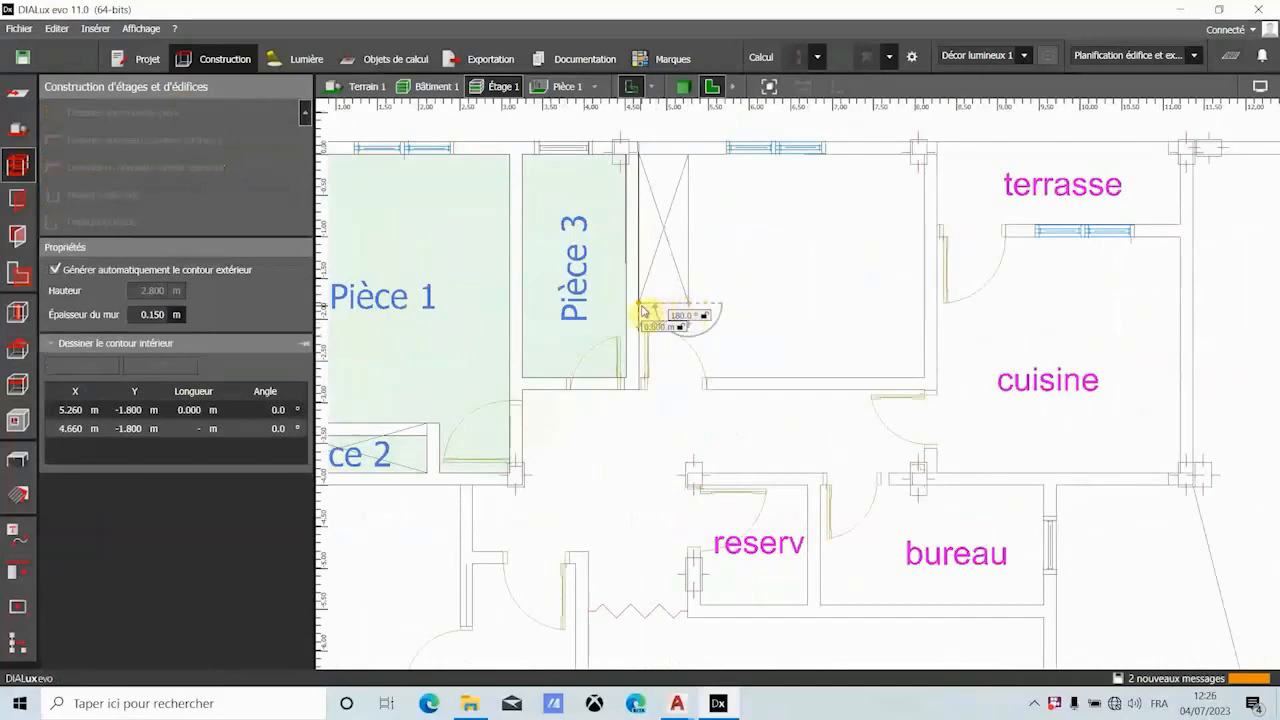
click(644, 310)
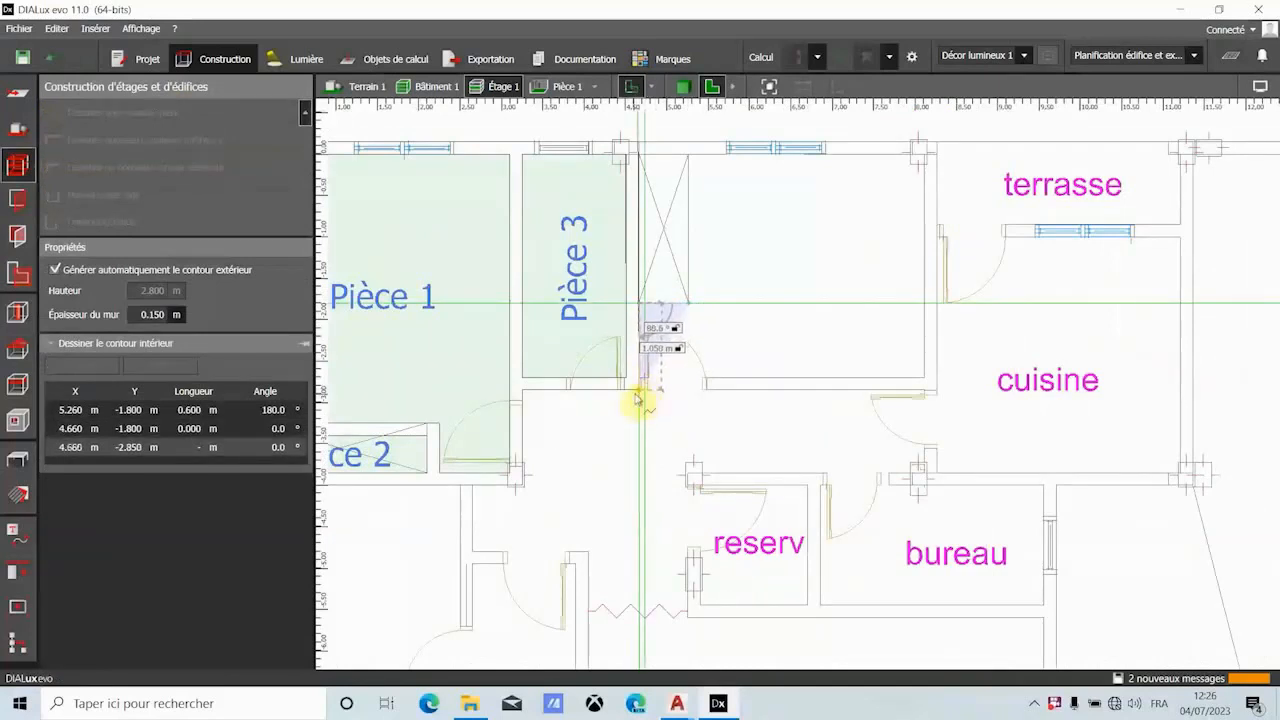
scroll(644, 395, up, 3)
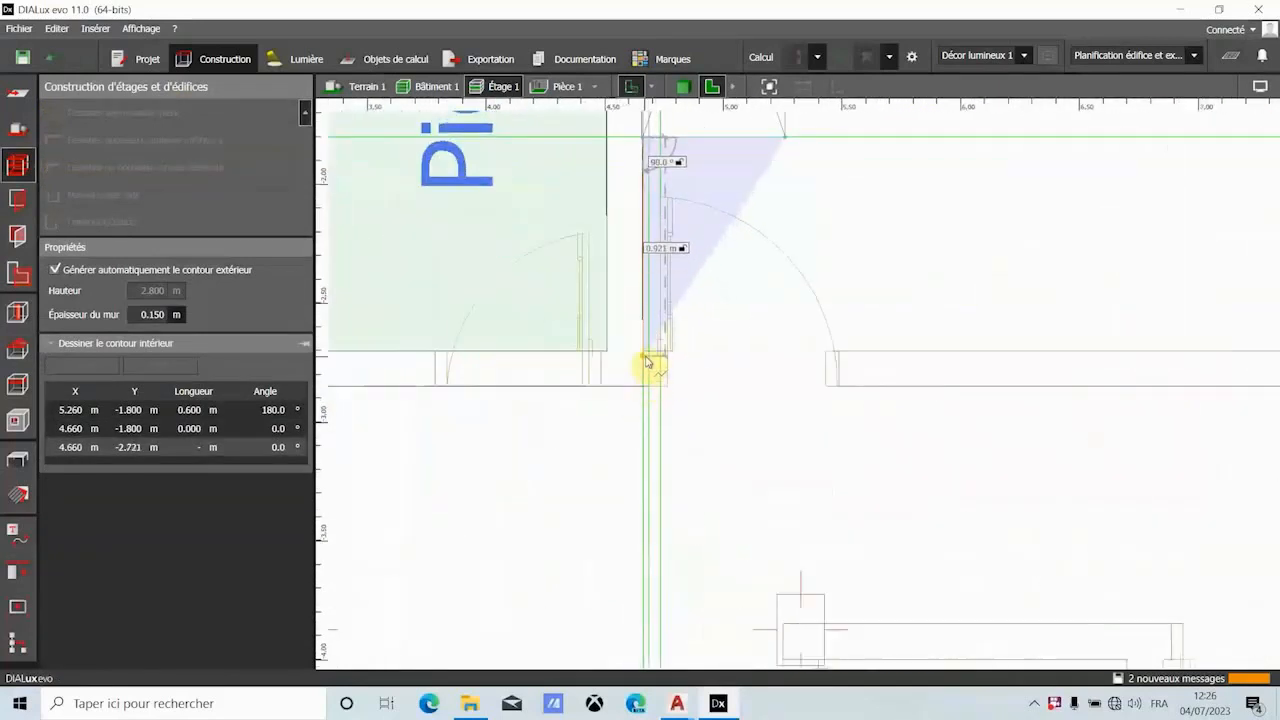
click(646, 356)
- Continue the contour with a 3.452 m bottom wall and a 2.700 m right wall beside the kitchen and terrace
scroll(646, 353, down, 3)
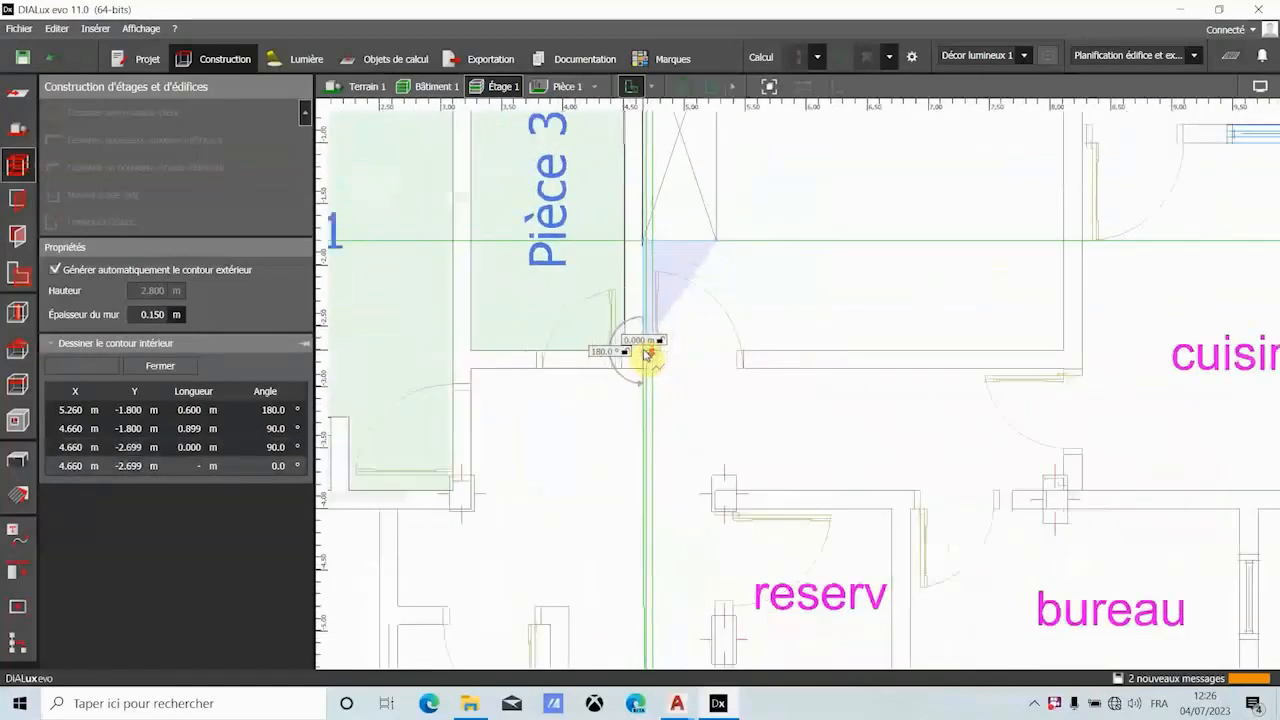
click(959, 353)
scroll(957, 355, down, 3)
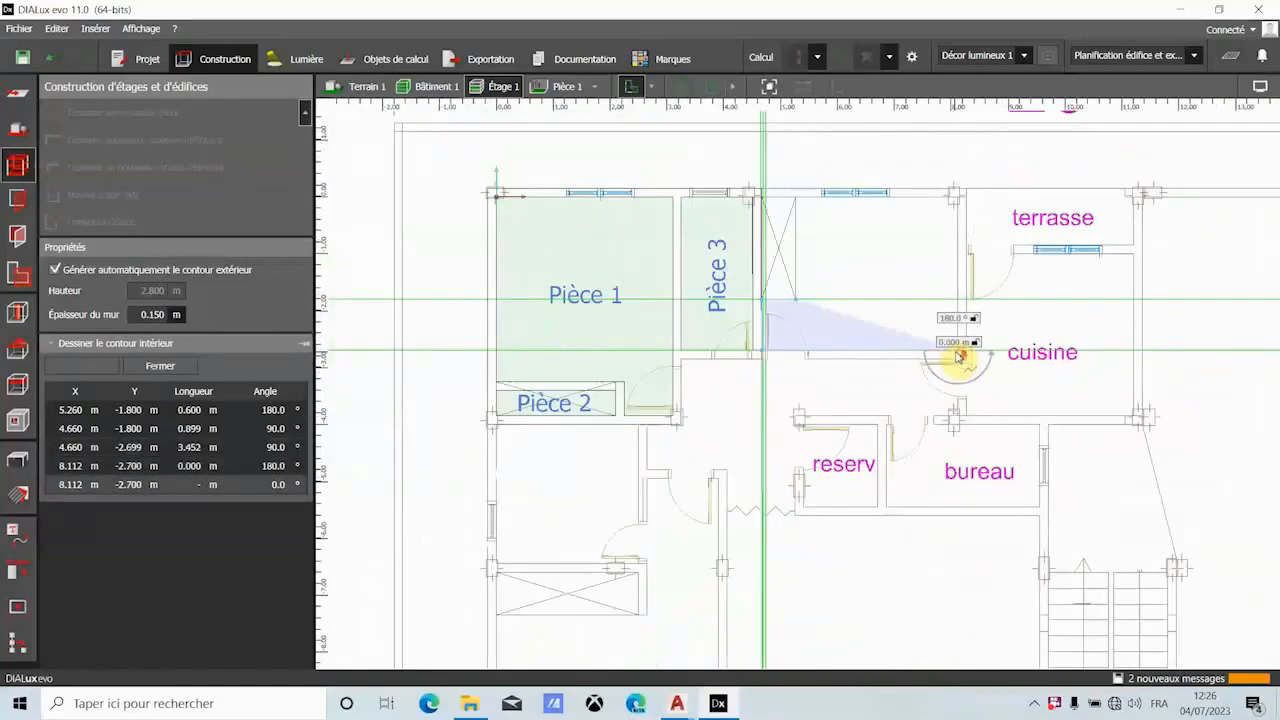
scroll(960, 352, up, 2)
scroll(960, 162, up, 3)
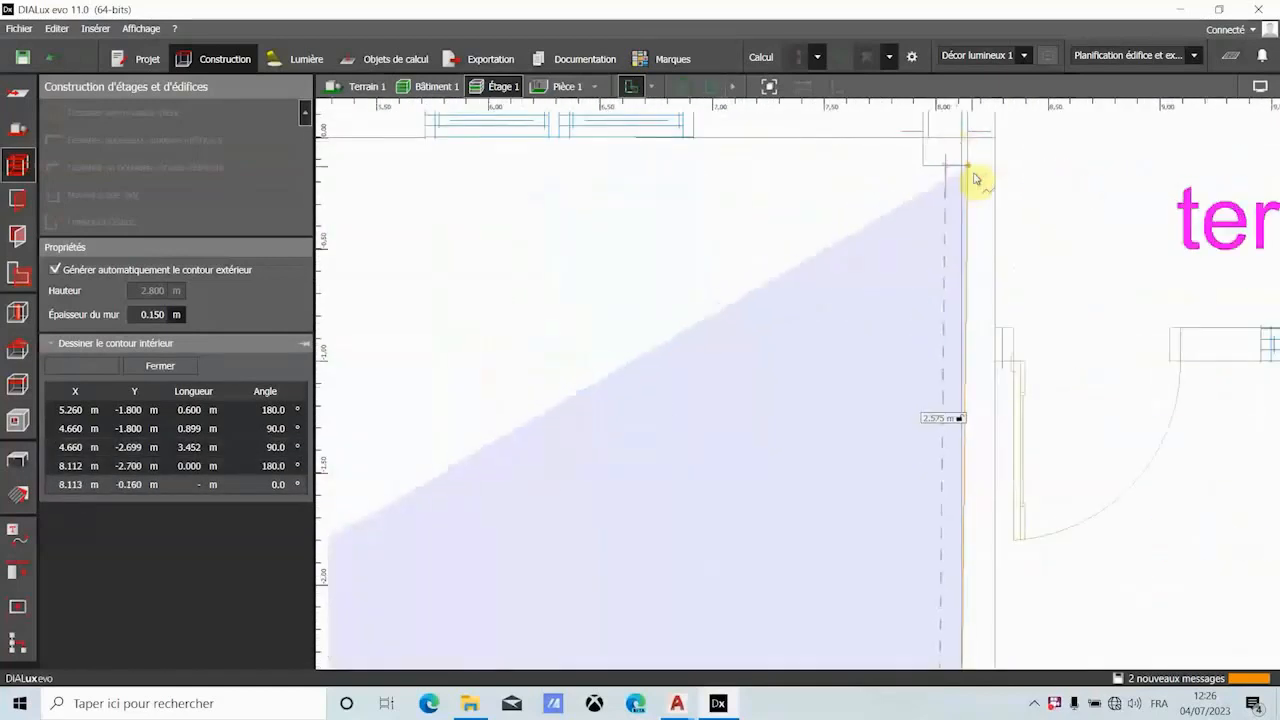
click(964, 143)
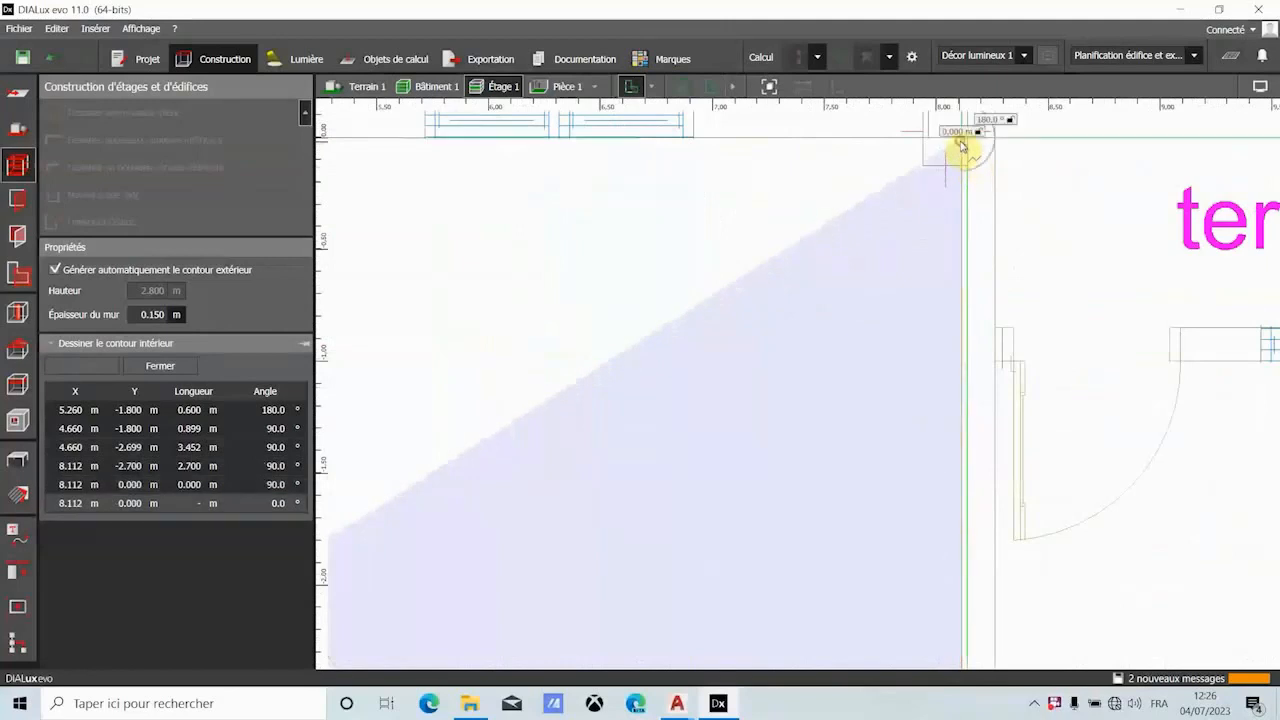
- Add the 2.852 m top wall up to the closet's upper corner, and close the room's polygon
scroll(968, 147, down, 3)
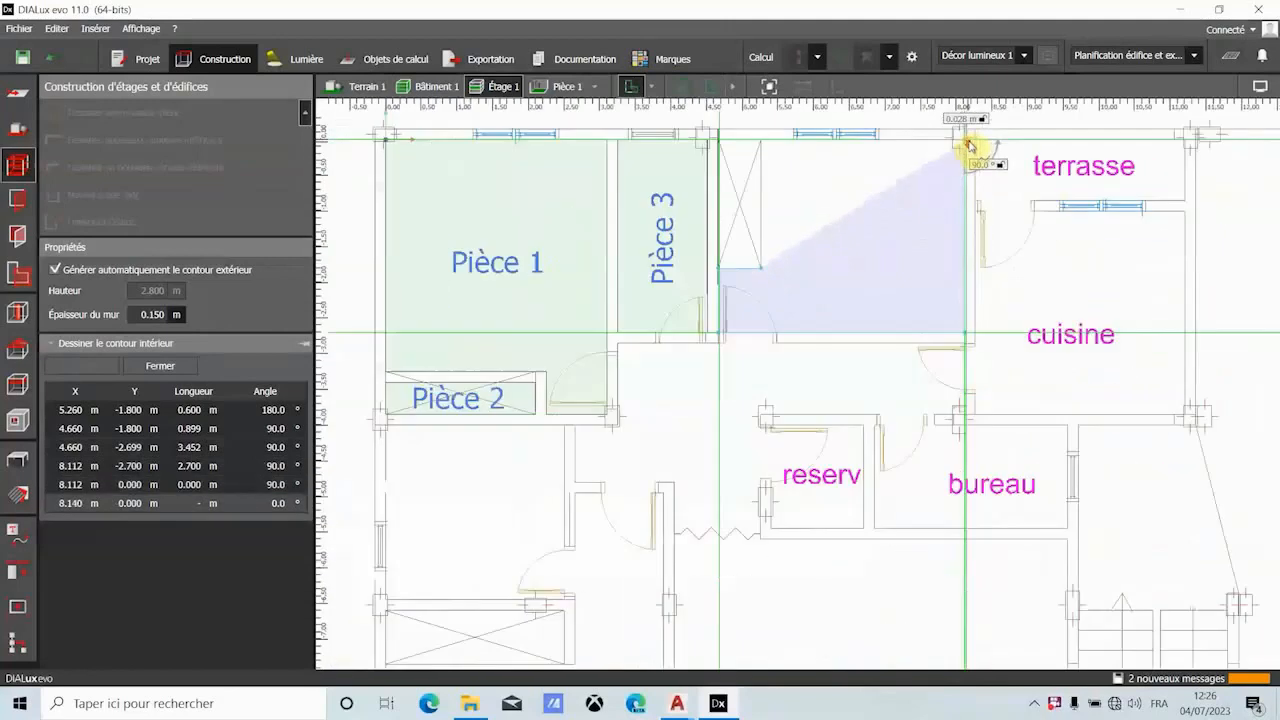
click(761, 145)
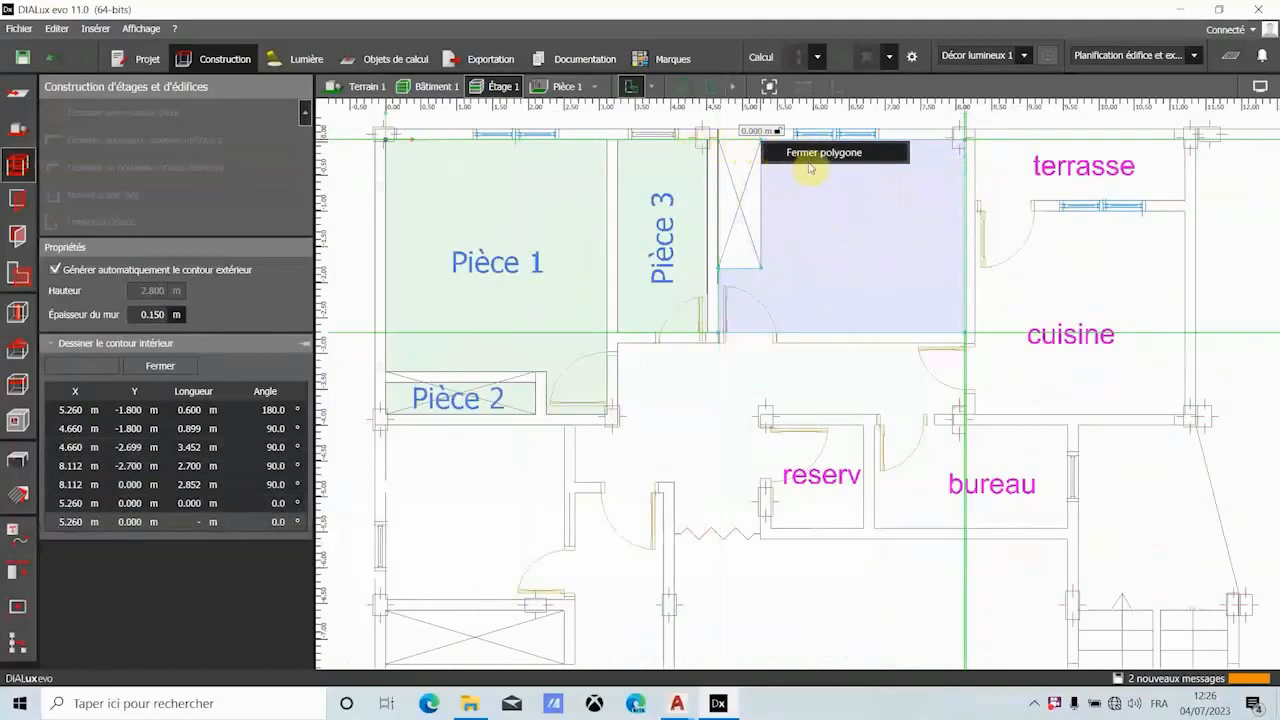
click(814, 162)
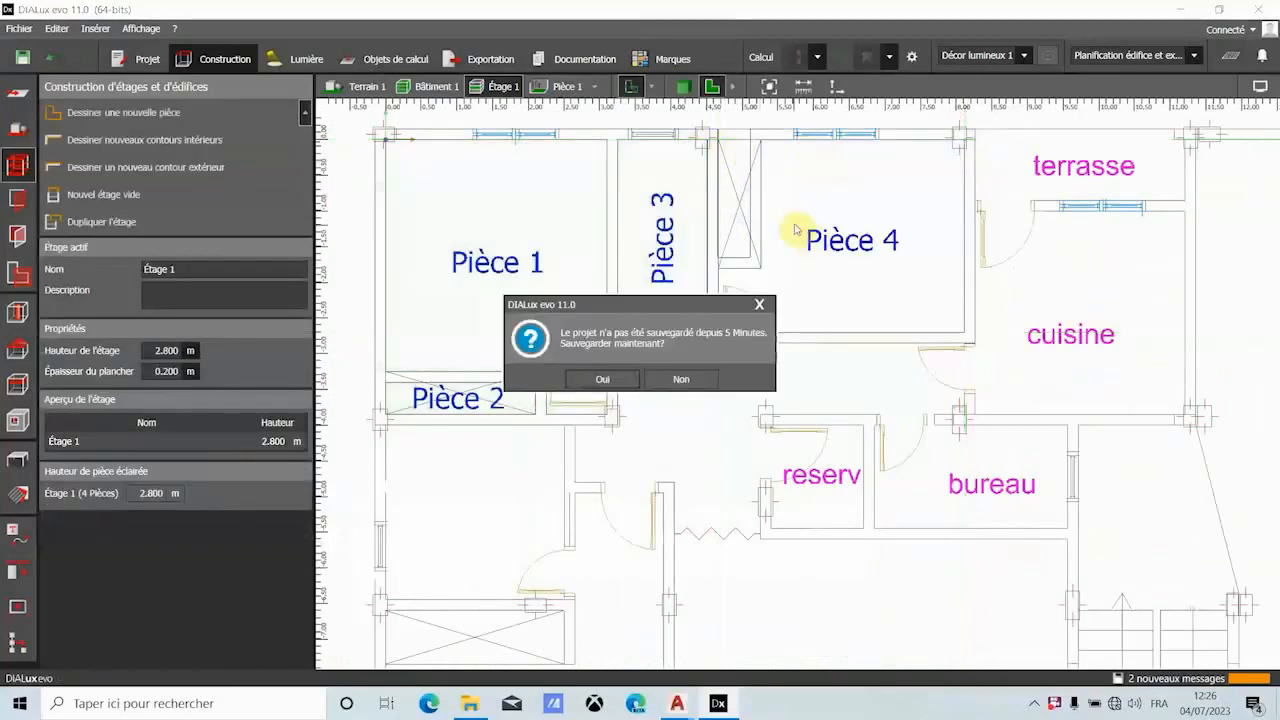
- Dismiss the save reminder, inspect the rooms in the 3D view, and return to the plan view
click(762, 305)
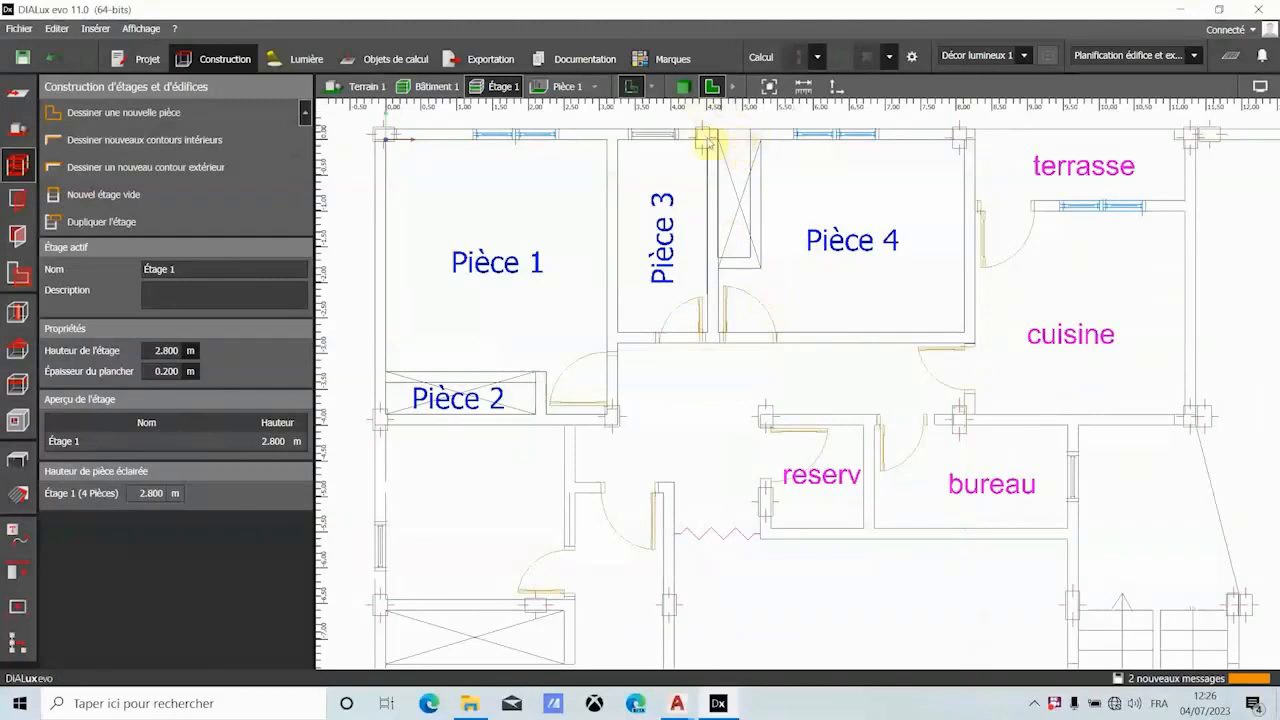
click(685, 88)
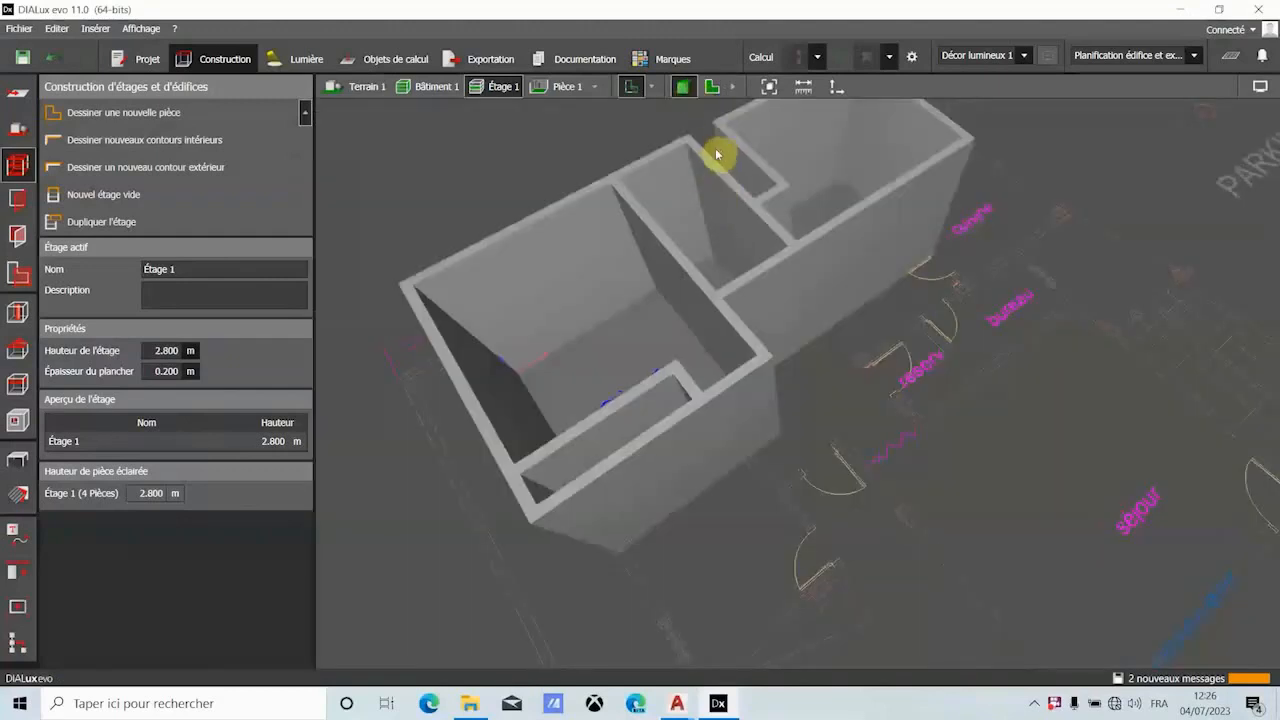
click(714, 85)
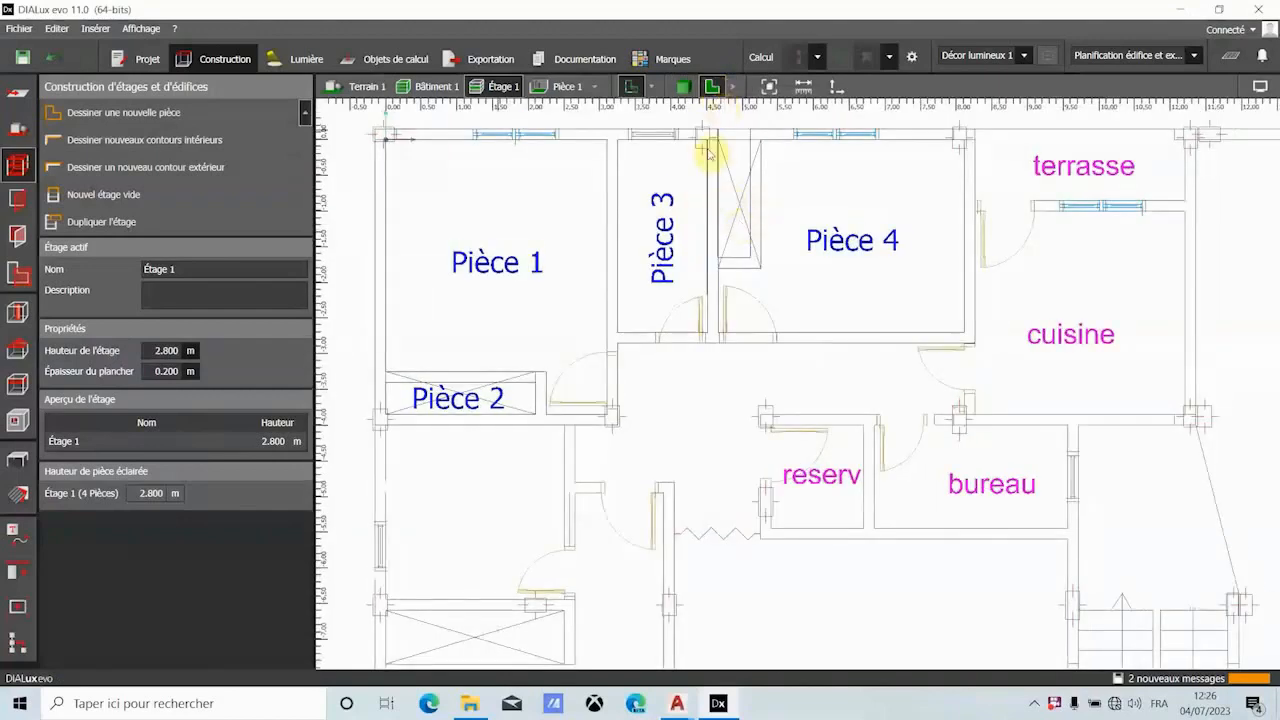
- Draw the closet between Pièce 3 and Pièce 4 as a separate room 0.450 m by 1.650 m, and close its polygon
click(144, 140)
scroll(727, 143, up, 3)
scroll(725, 143, up, 4)
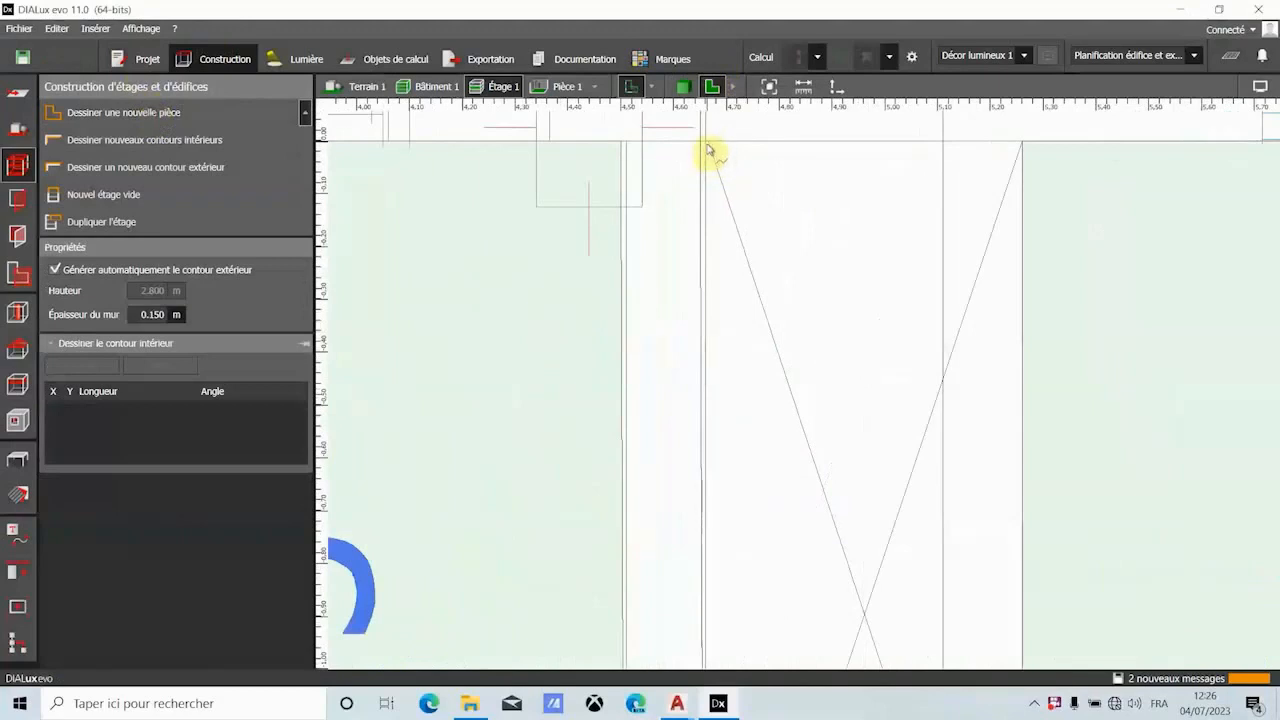
click(705, 146)
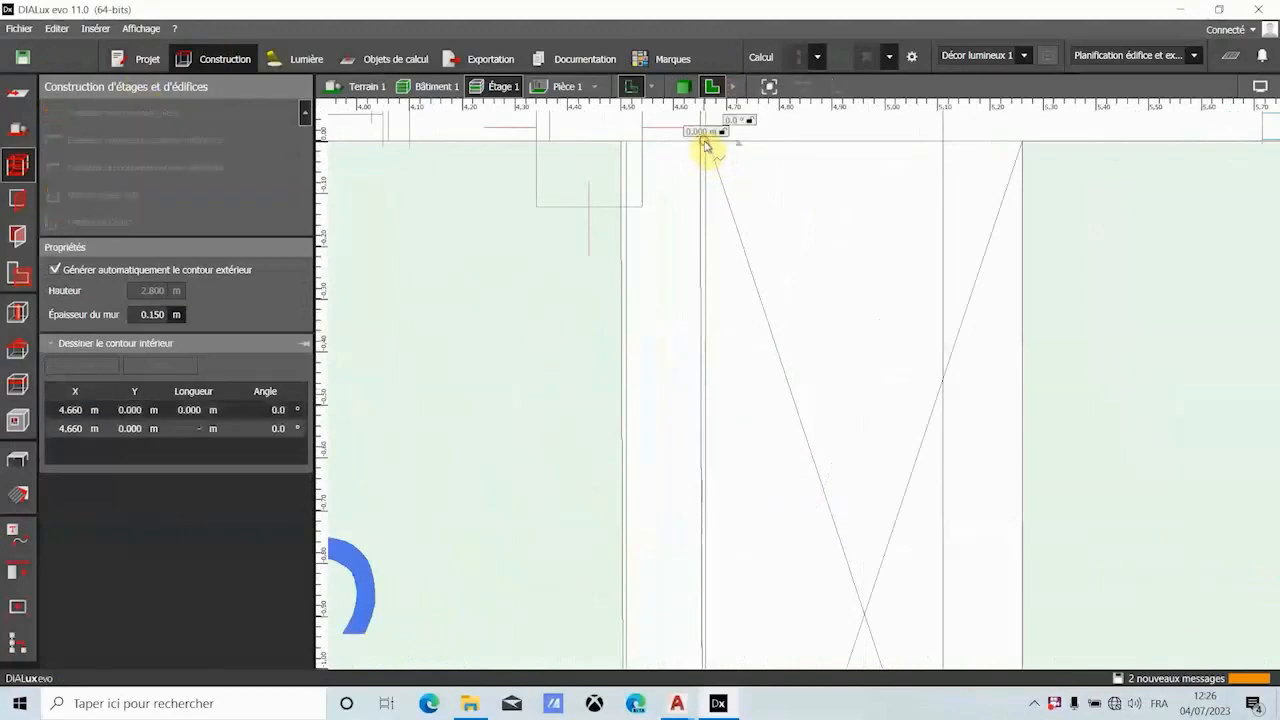
click(945, 145)
scroll(951, 334, down, 4)
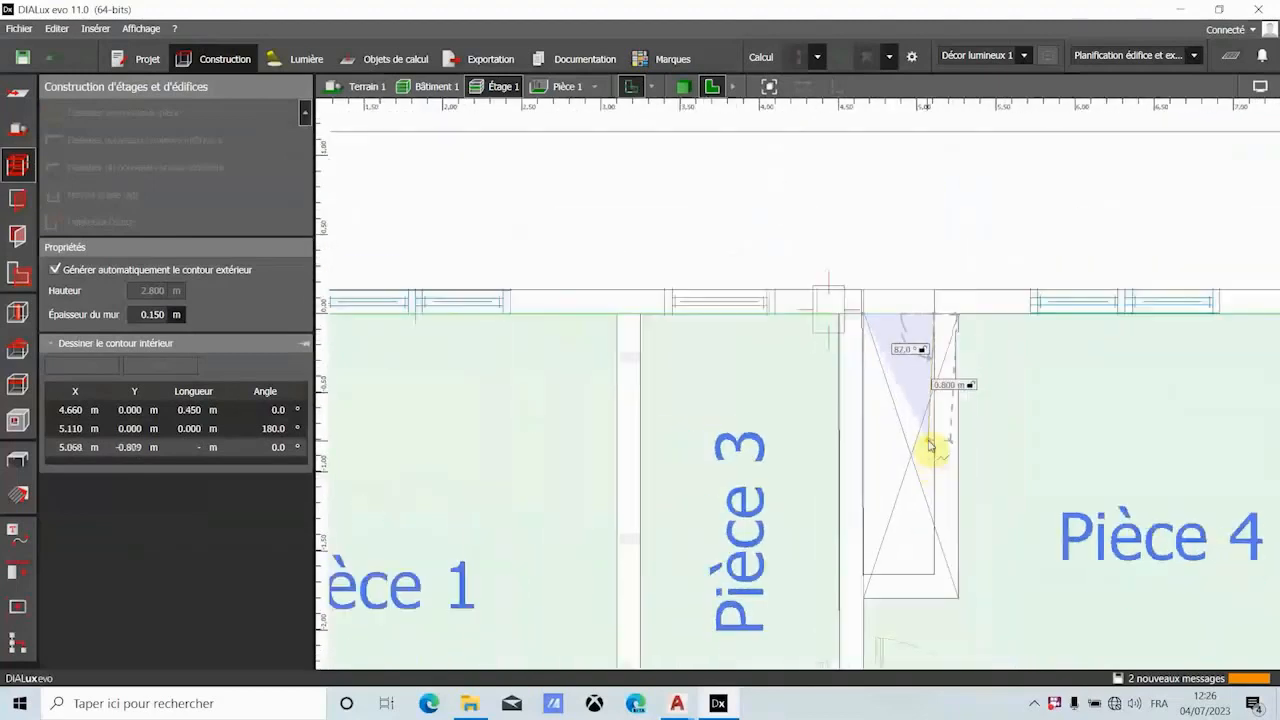
scroll(940, 500, up, 2)
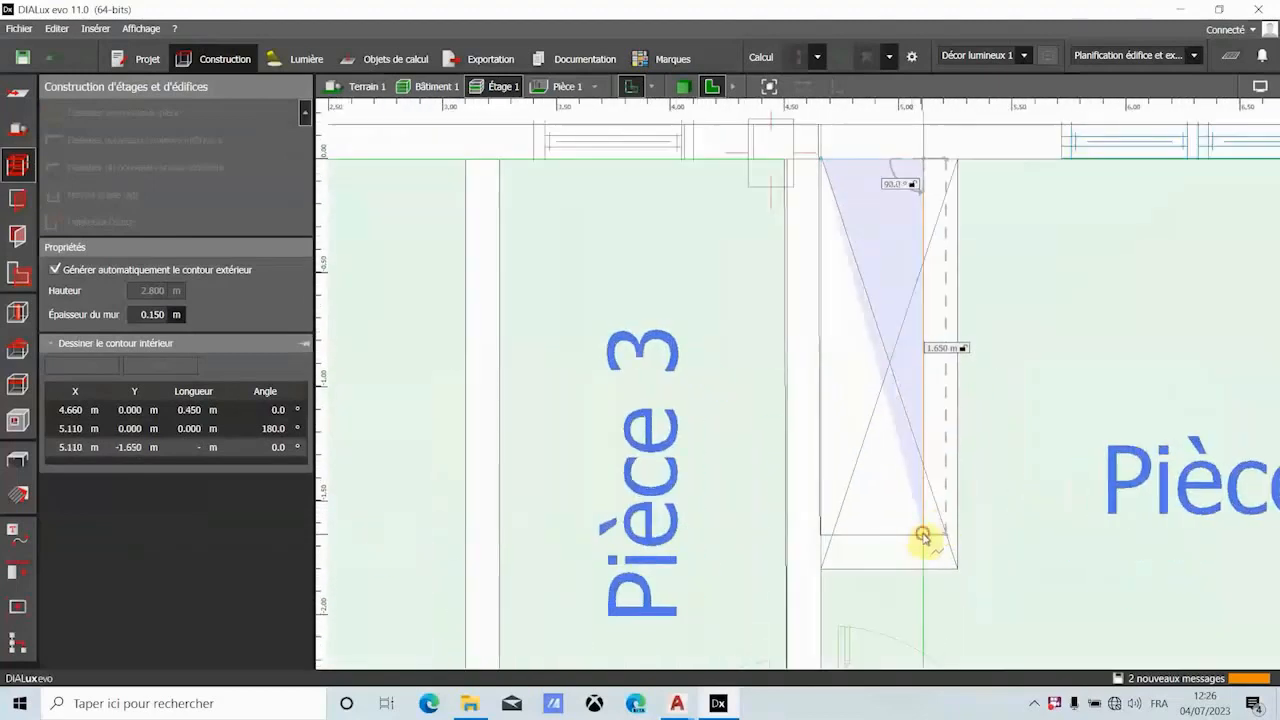
click(922, 537)
click(820, 540)
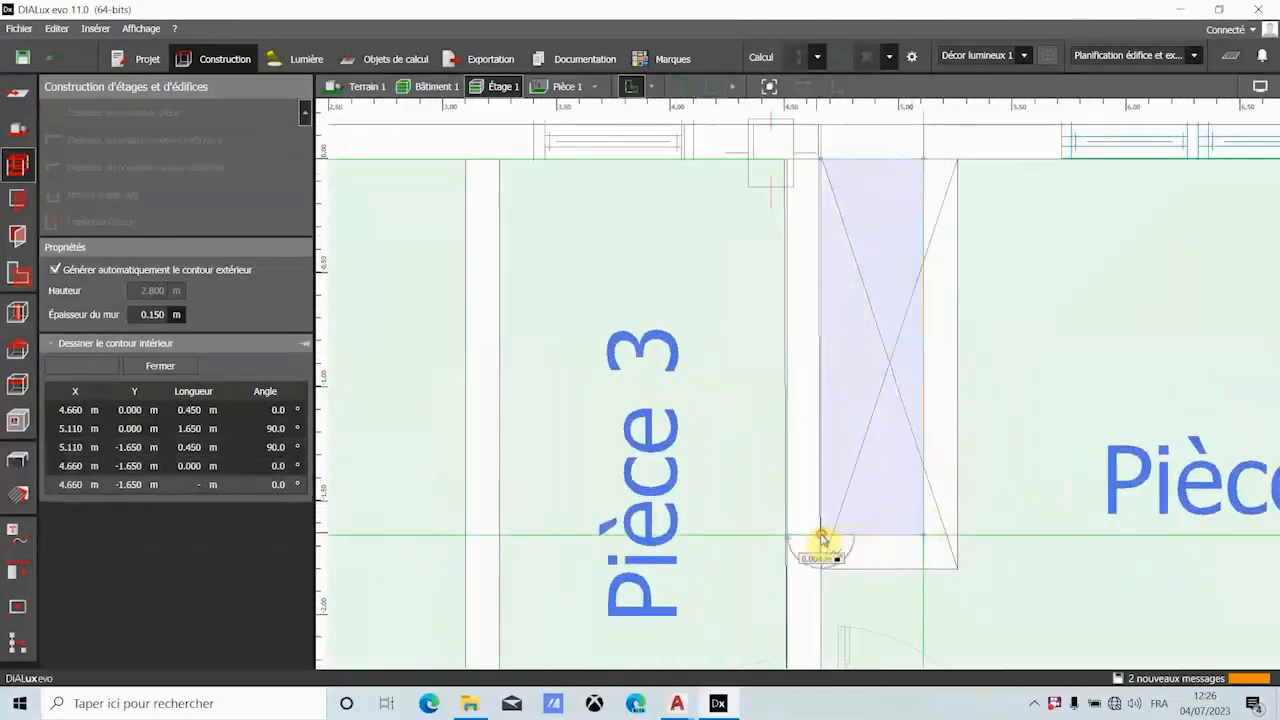
click(828, 543)
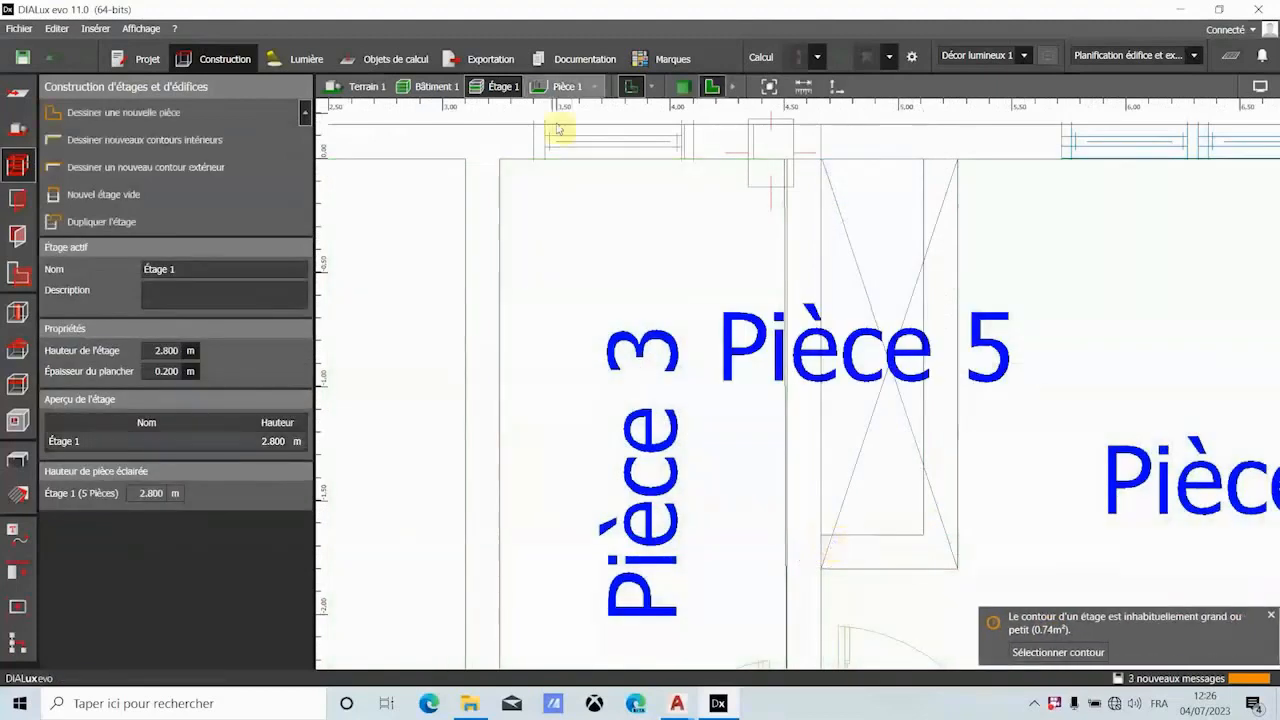
- Inspect the closet between Pièce 3 and Pièce 4 in the 3D view, and return to the plan view
click(677, 88)
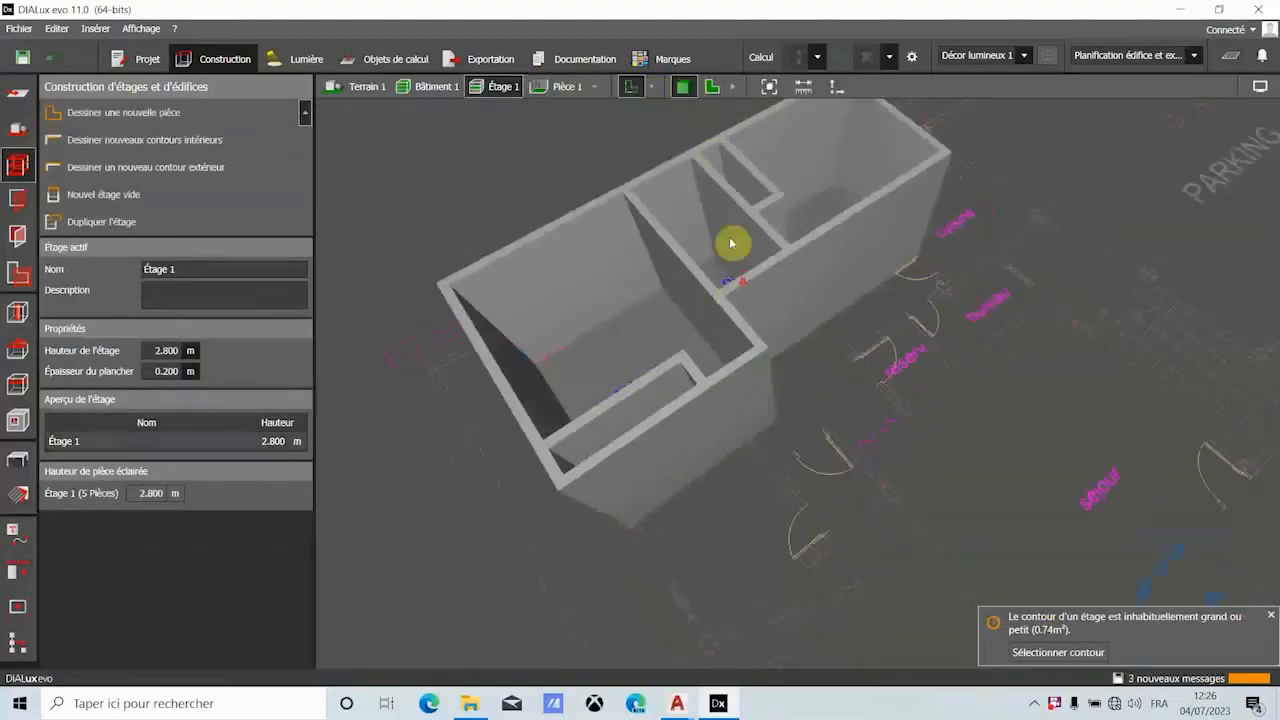
click(712, 87)
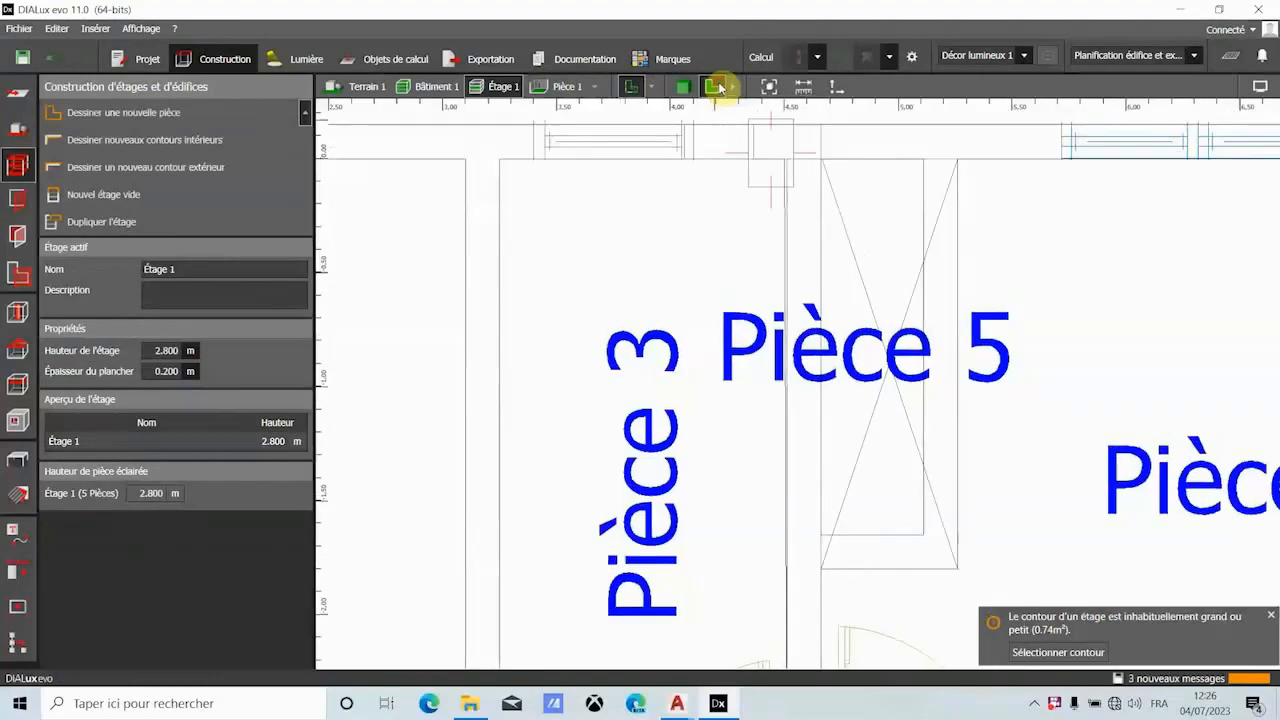
- Start a room contour for the bedroom west of the séjour, with a 1.250 m top wall and a 5.447 m right wall
scroll(677, 200, down, 3)
scroll(600, 460, up, 4)
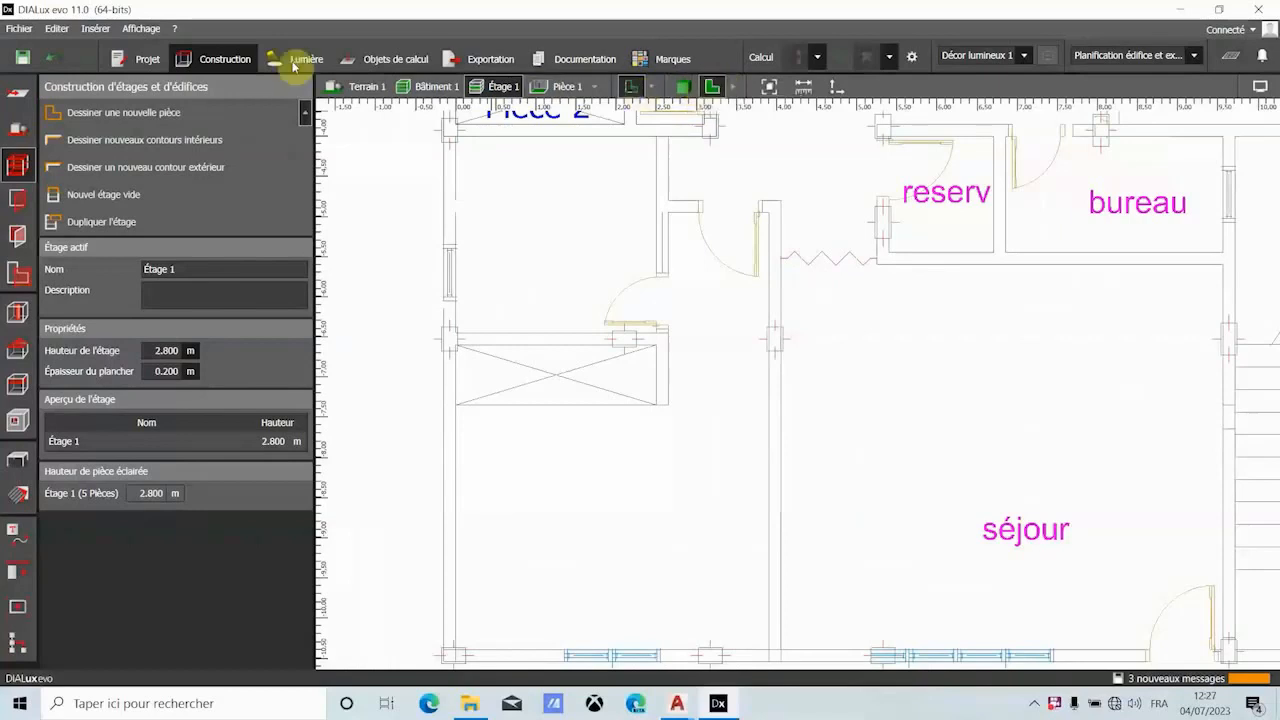
click(158, 113)
scroll(678, 213, up, 2)
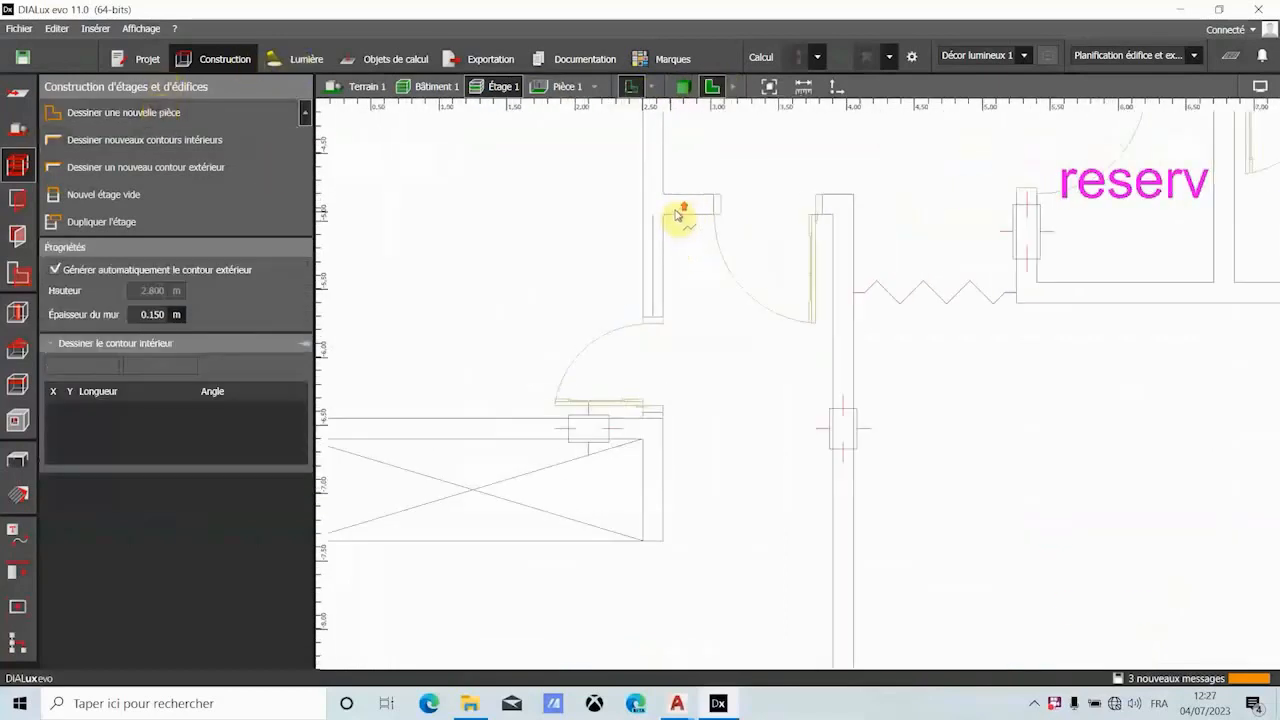
click(664, 217)
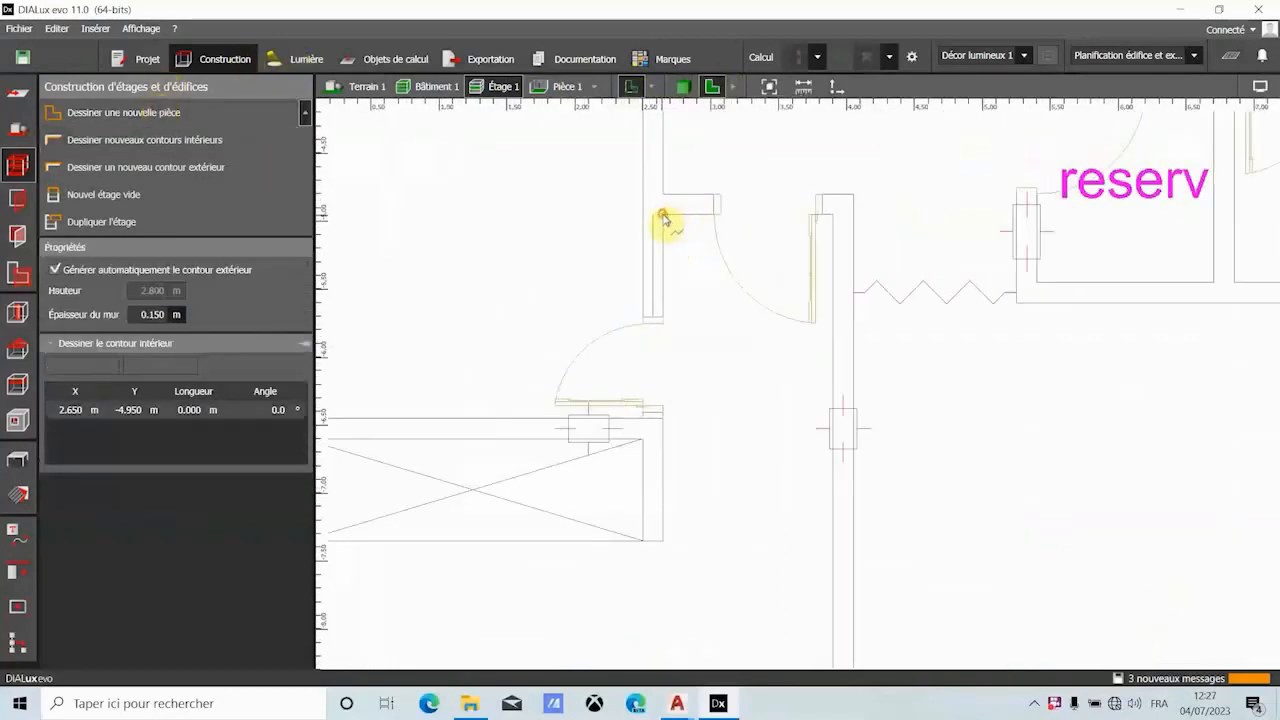
click(828, 217)
scroll(829, 210, down, 3)
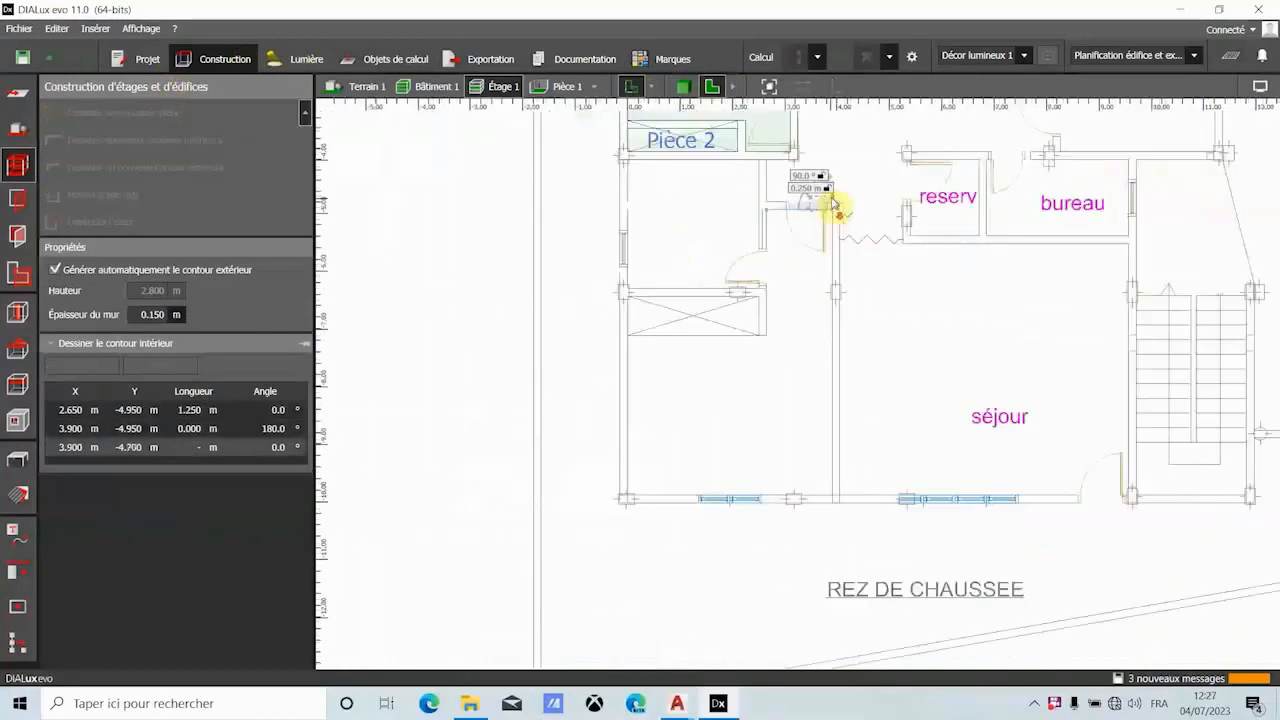
scroll(840, 449, up, 5)
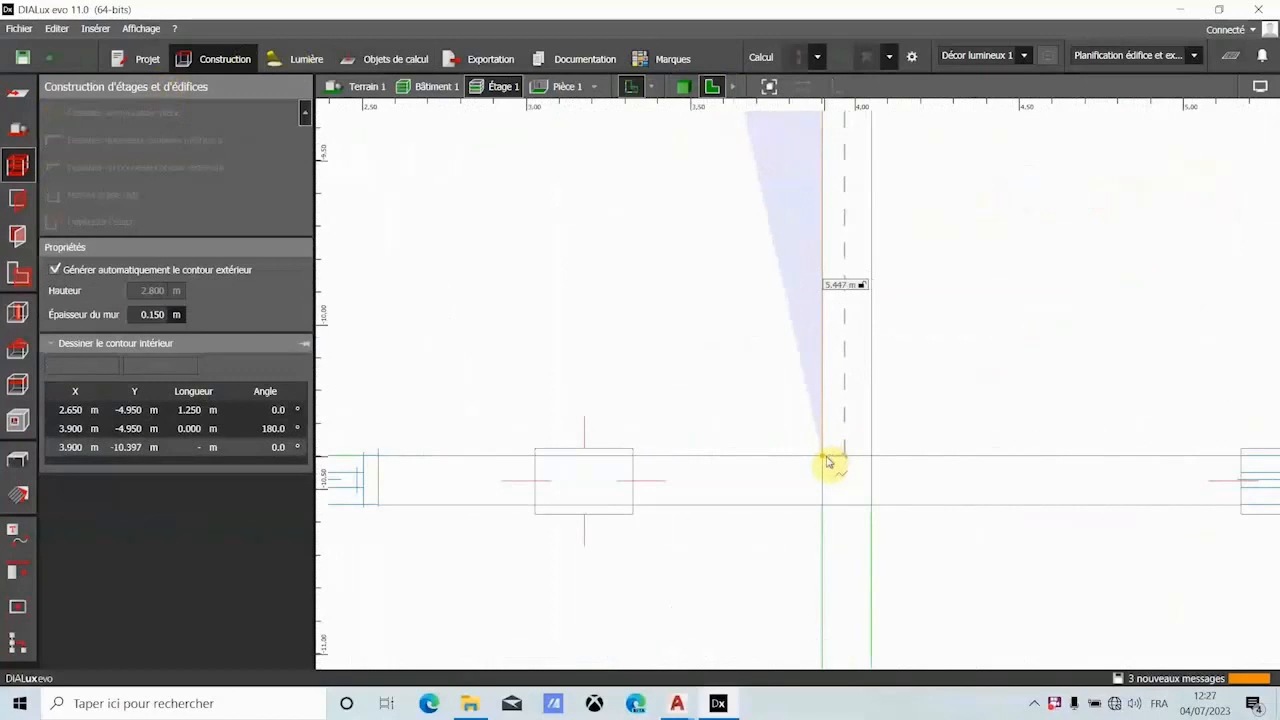
click(830, 460)
- Continue the bedroom contour with a 3.900 m bottom wall to the building's lower-left inner corner
scroll(838, 450, down, 3)
scroll(842, 437, down, 3)
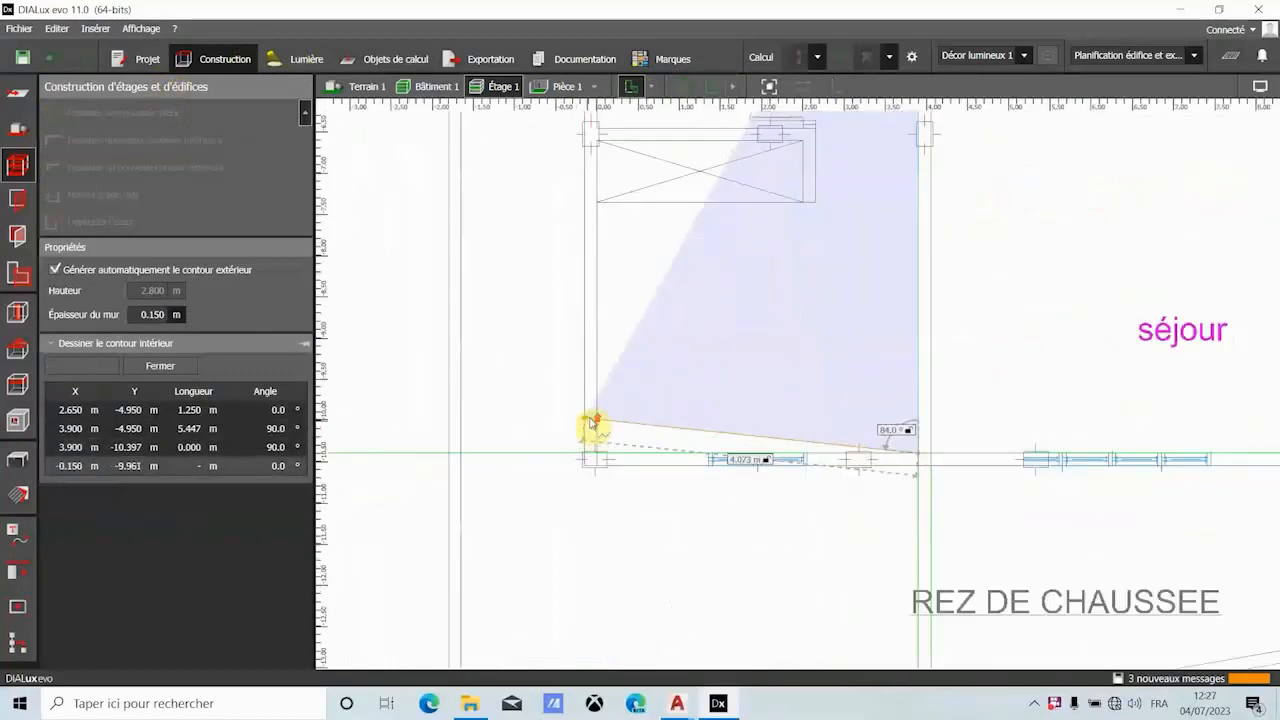
scroll(608, 466, up, 5)
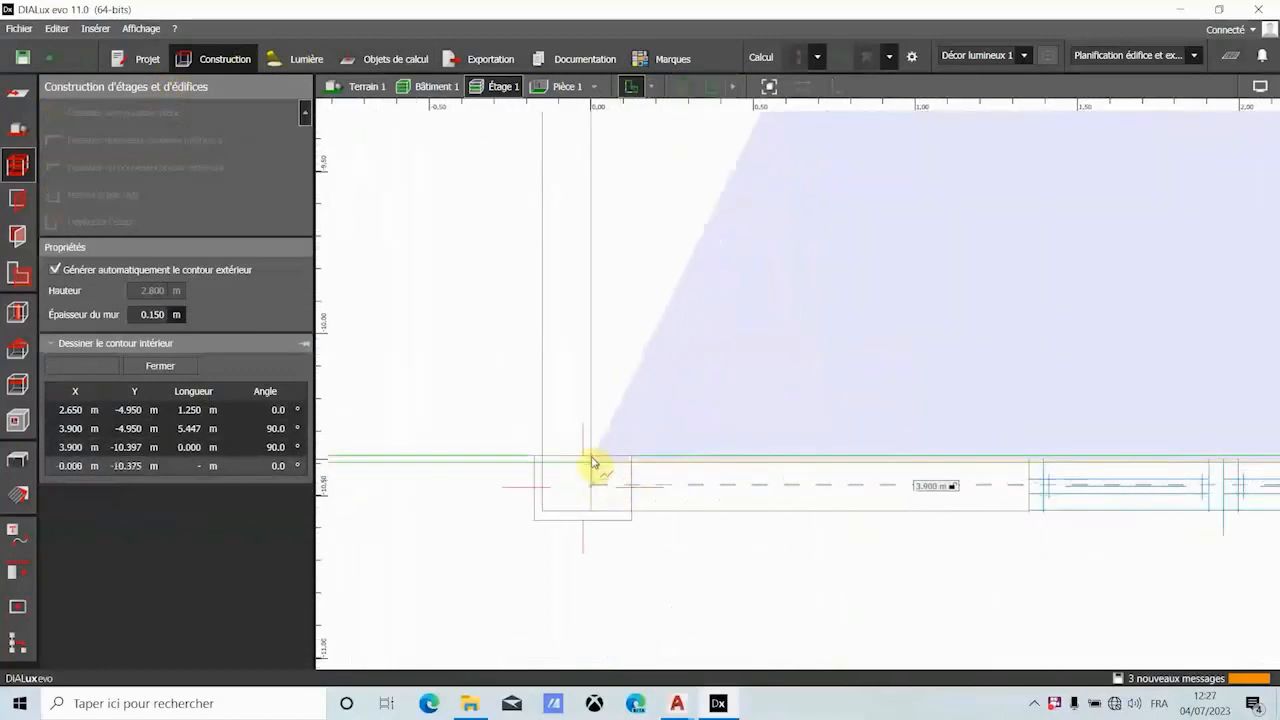
click(593, 465)
- Finish the bedroom contour with a 3.797 m west wall and a 2.650 m wall along the closet's north edge, and close the polygon
scroll(594, 466, down, 3)
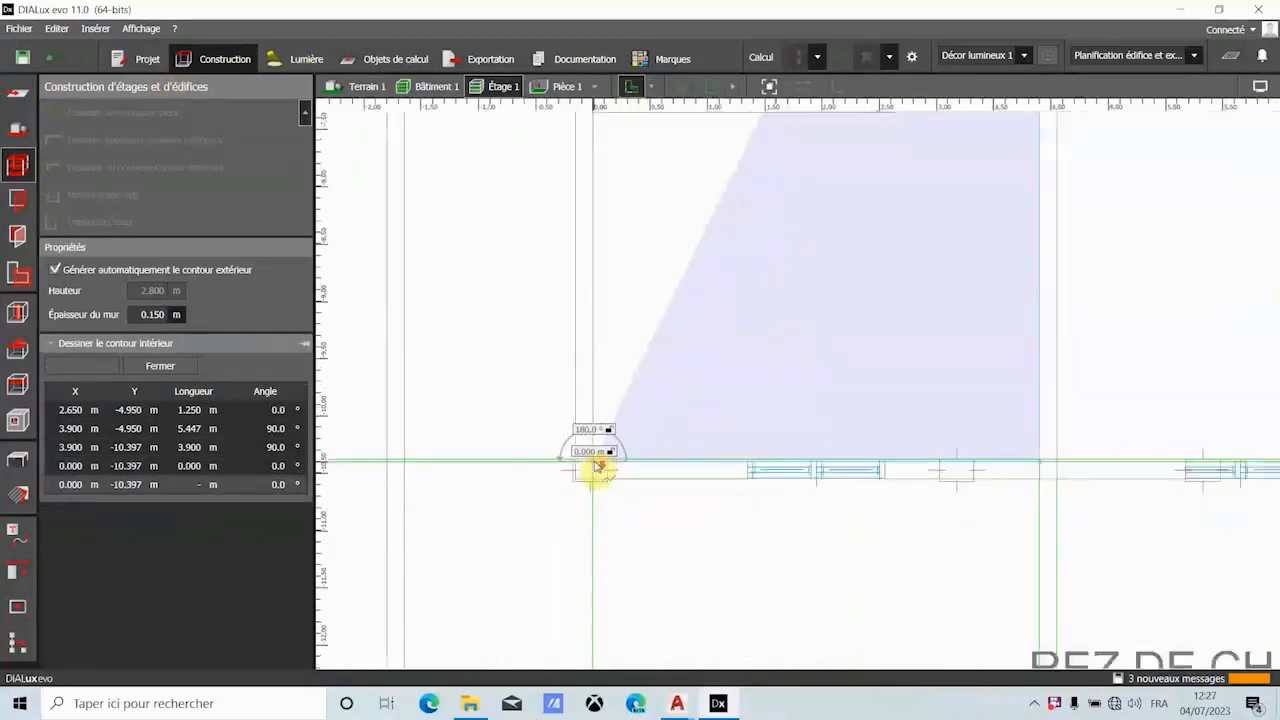
scroll(600, 300, up, 5)
scroll(597, 265, up, 3)
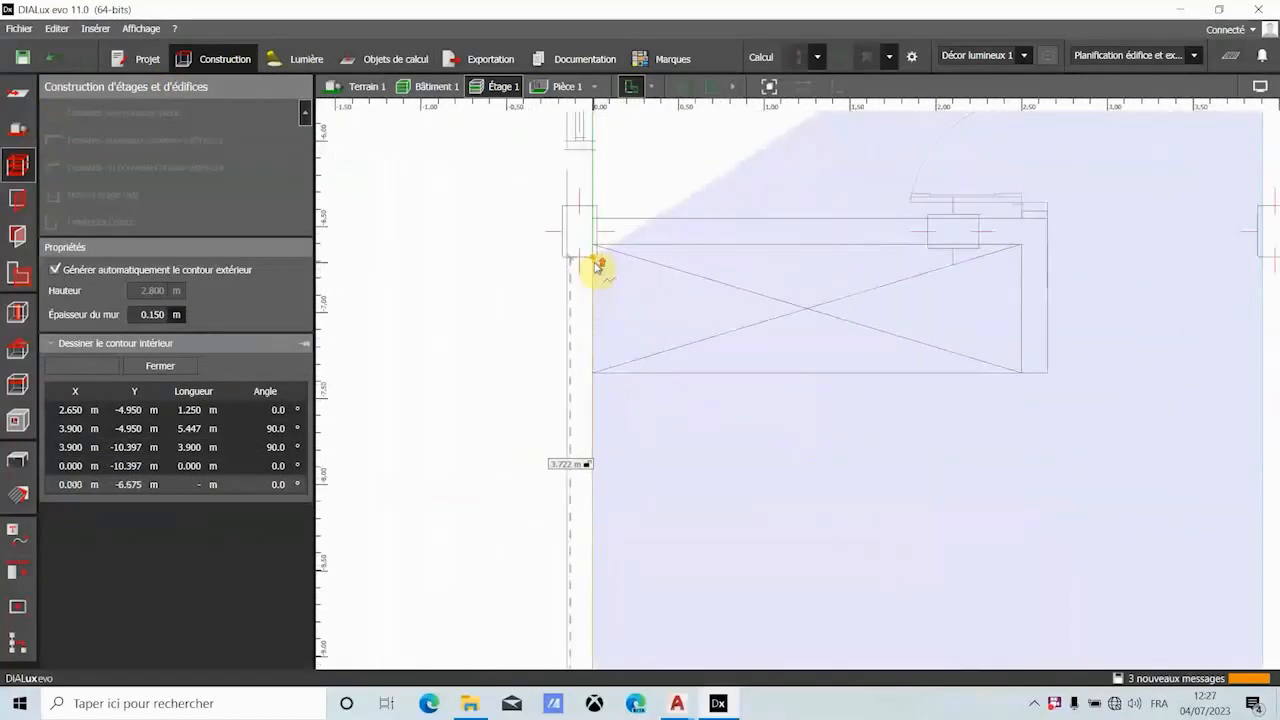
click(594, 241)
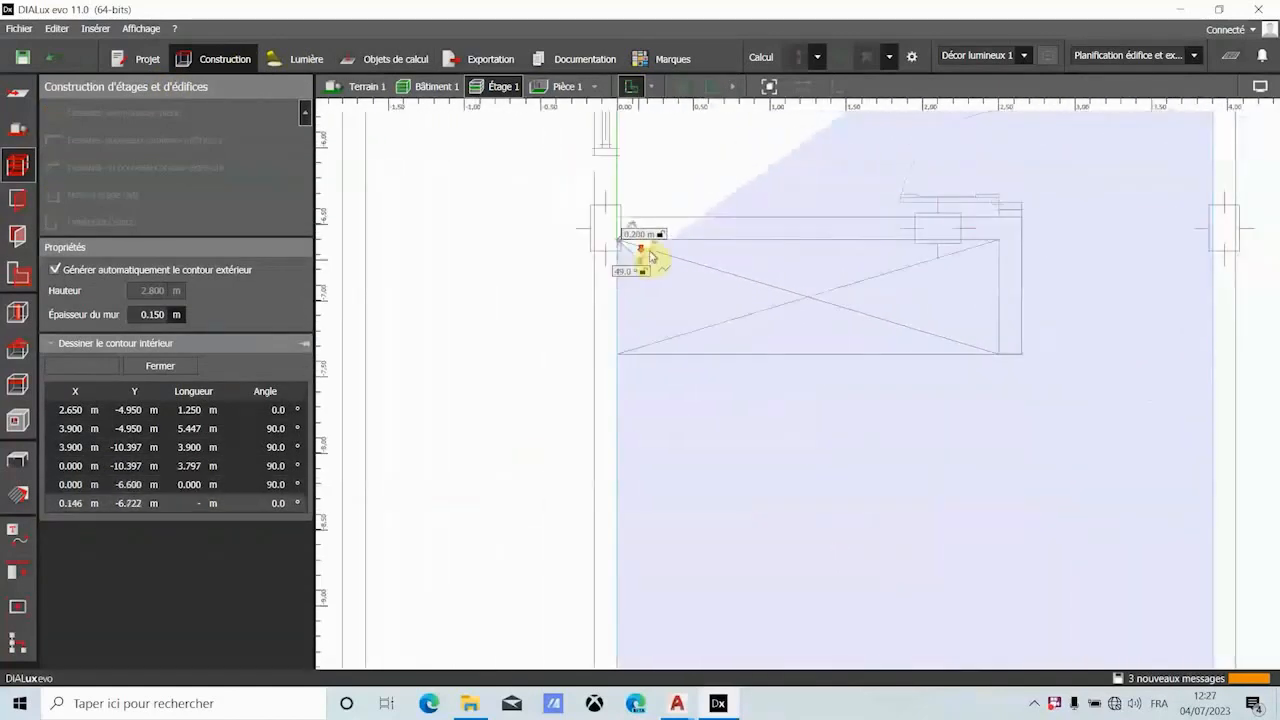
scroll(652, 262, down, 5)
scroll(786, 268, up, 5)
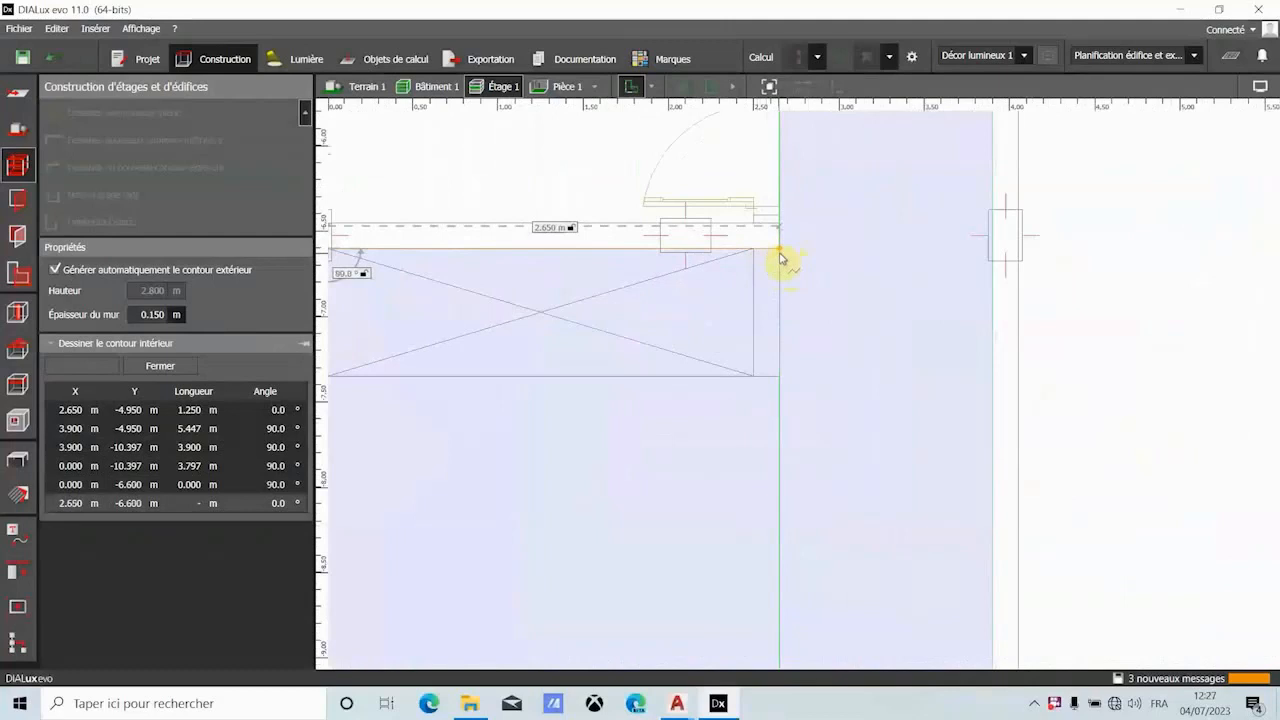
click(781, 258)
click(790, 253)
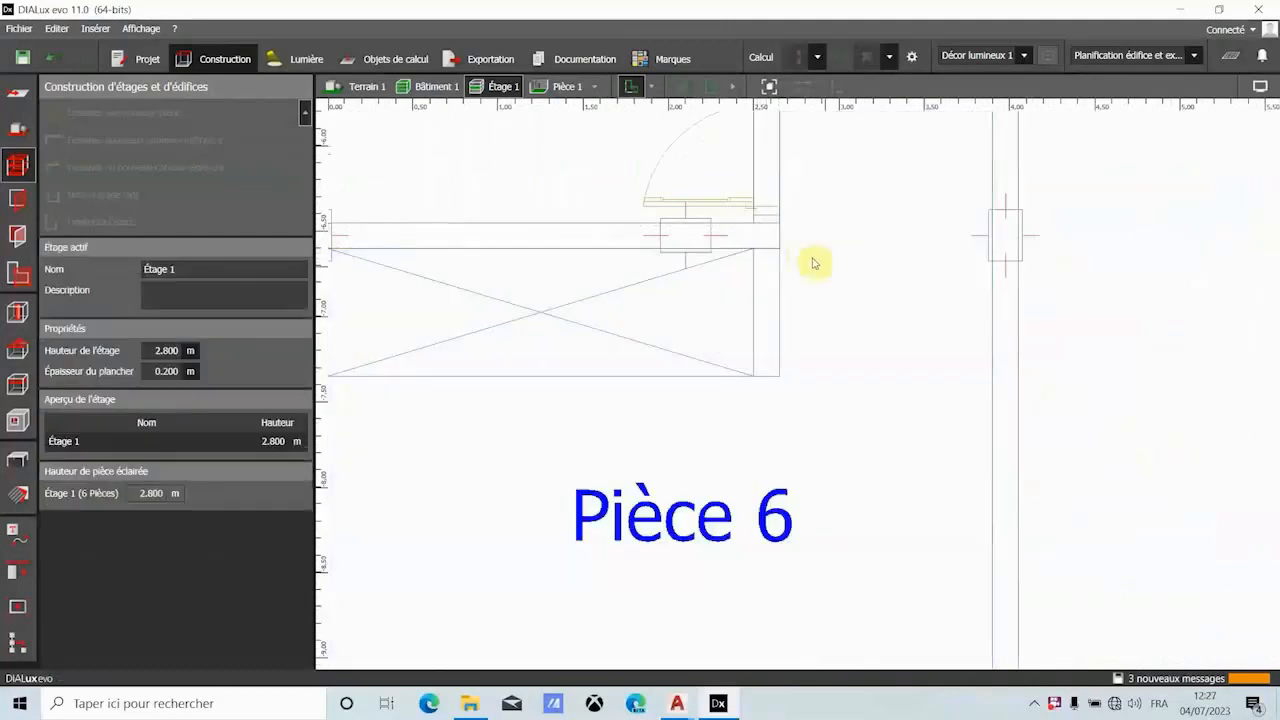
- Inspect the new bedroom in the 3D view, and return to the plan view at the closet
scroll(843, 268, down, 4)
click(685, 87)
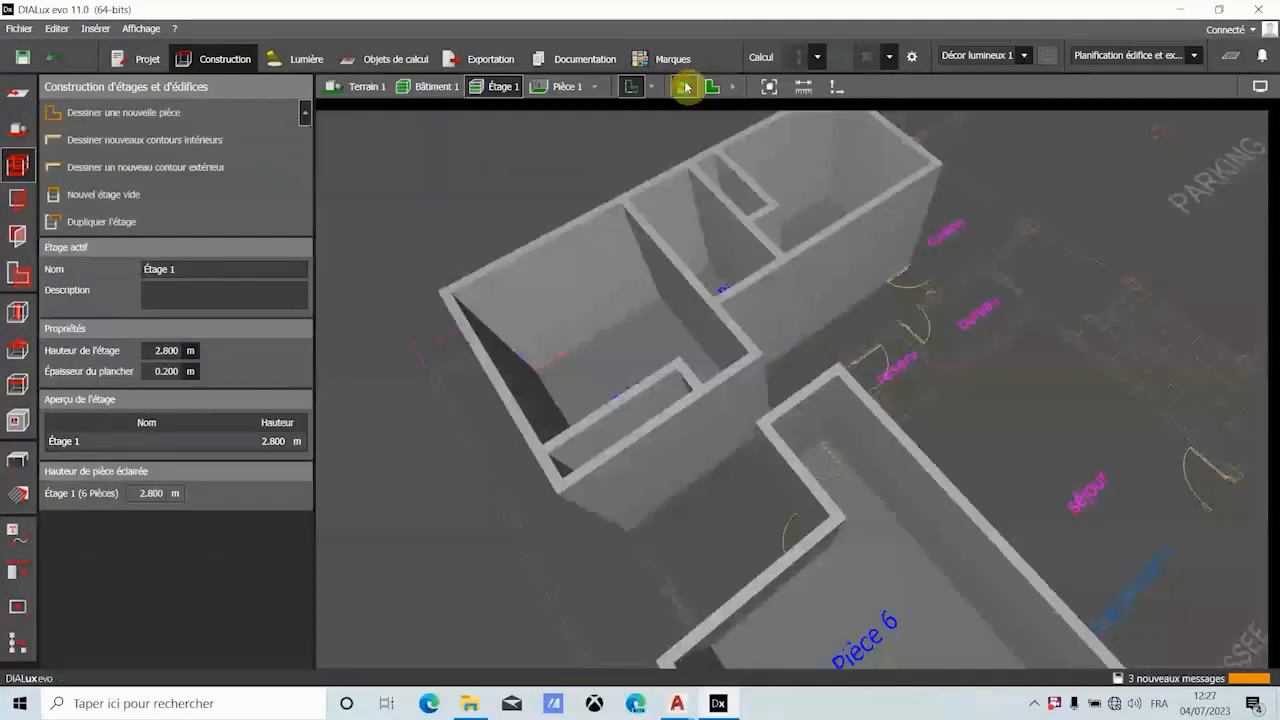
scroll(757, 350, down, 2)
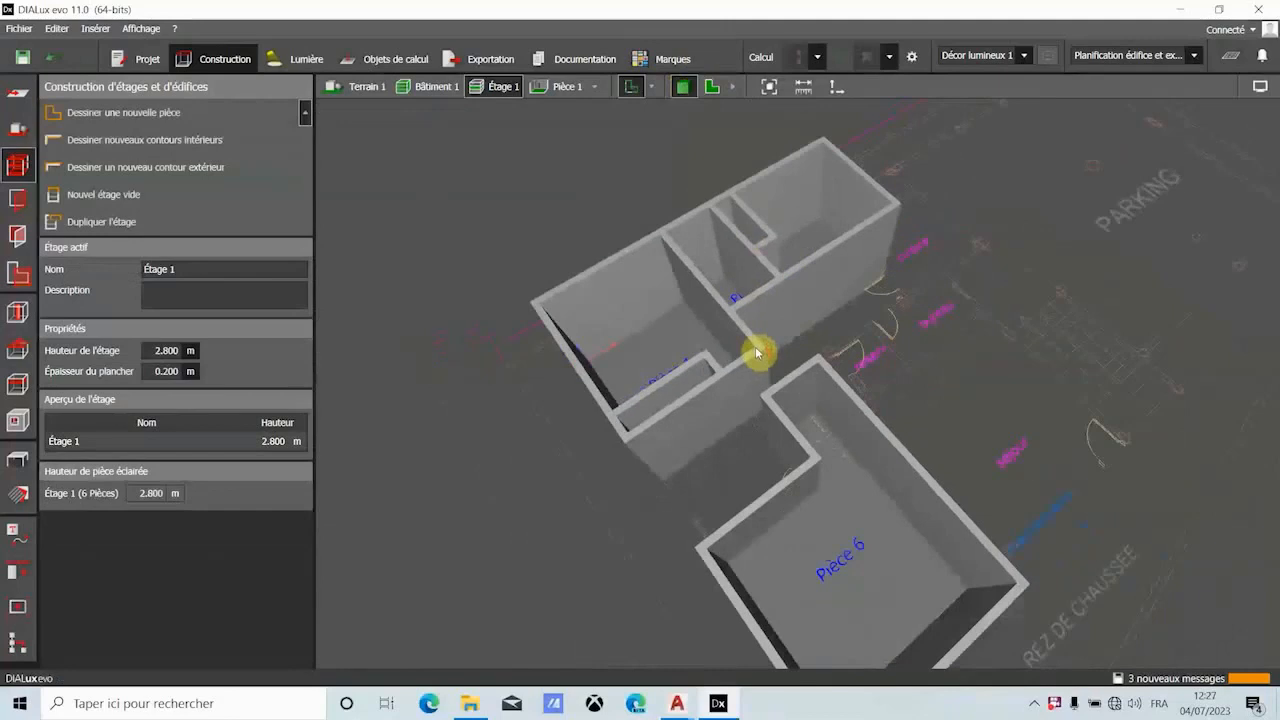
click(711, 87)
scroll(651, 300, up, 1)
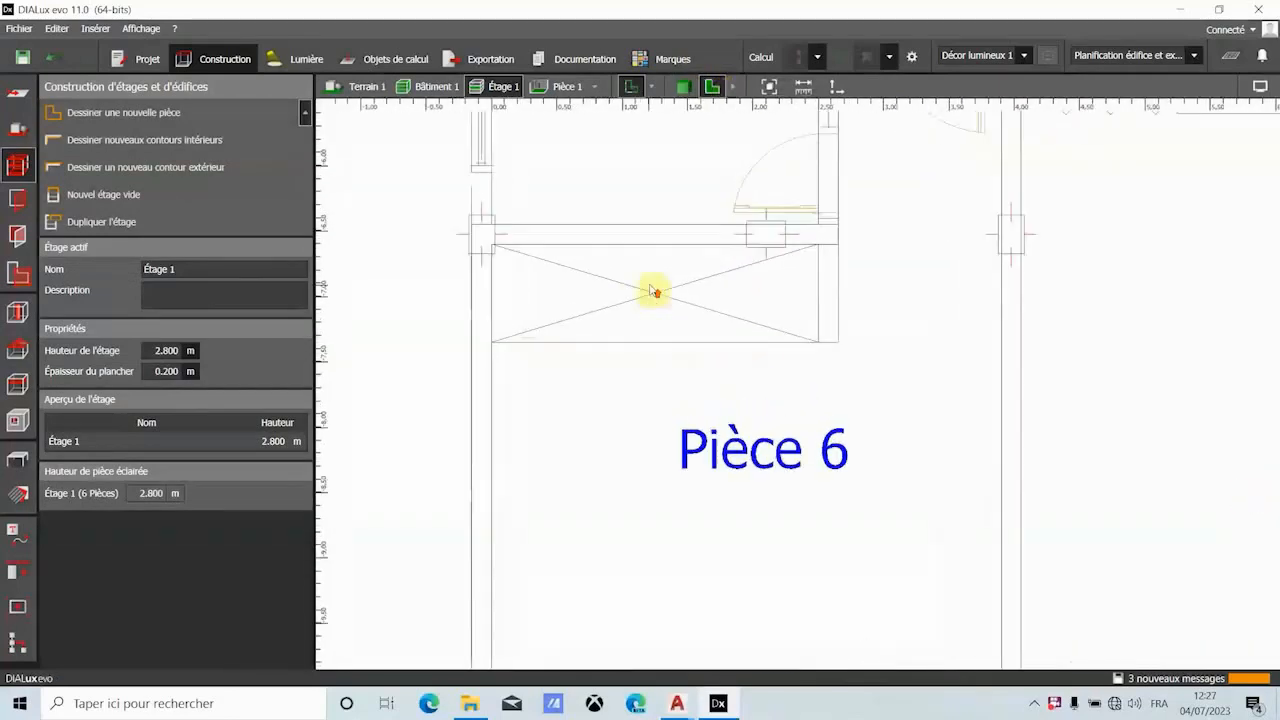
scroll(651, 290, down, 1)
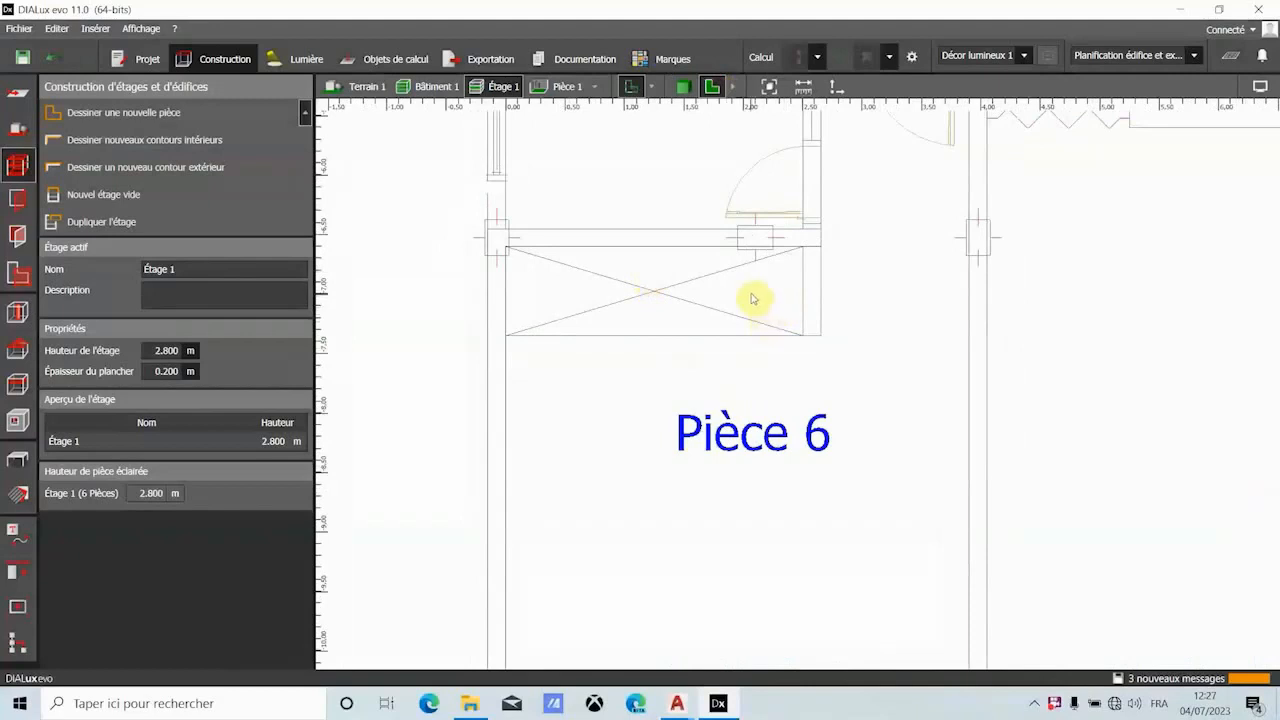
- Undo the bedroom room that includes the closet, and start drawing a new room
click(64, 59)
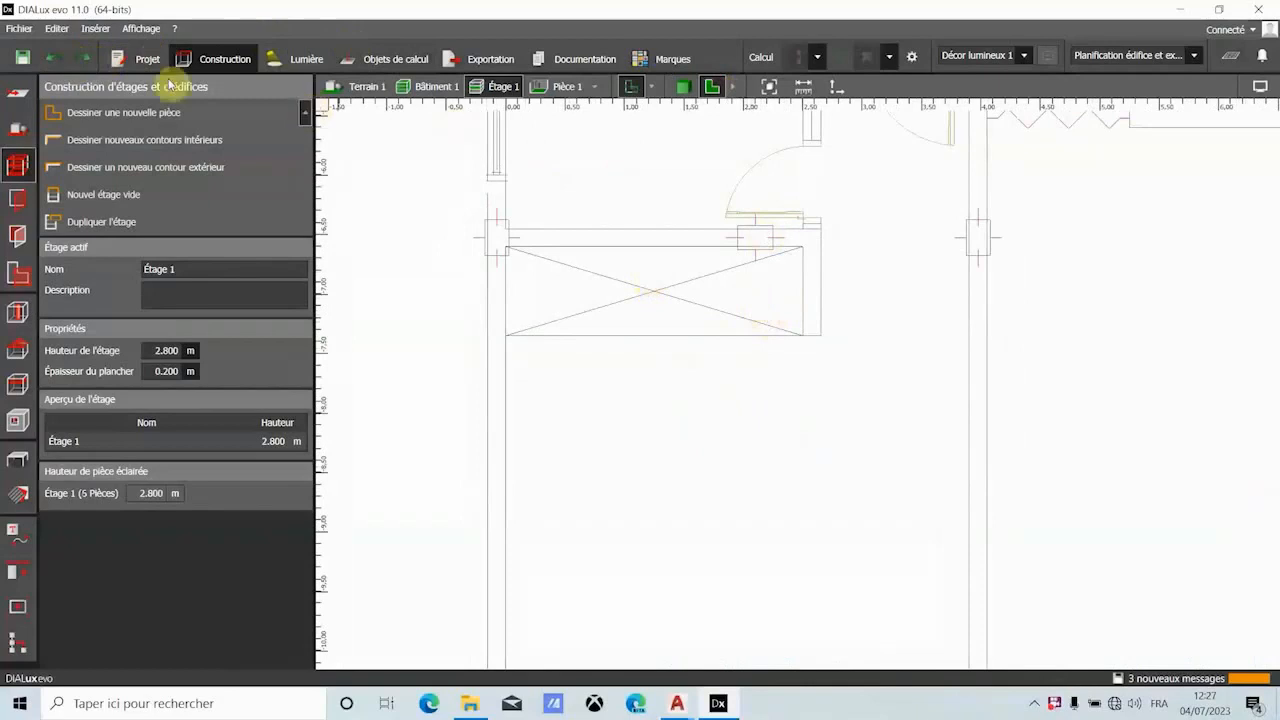
click(108, 134)
scroll(644, 325, down, 3)
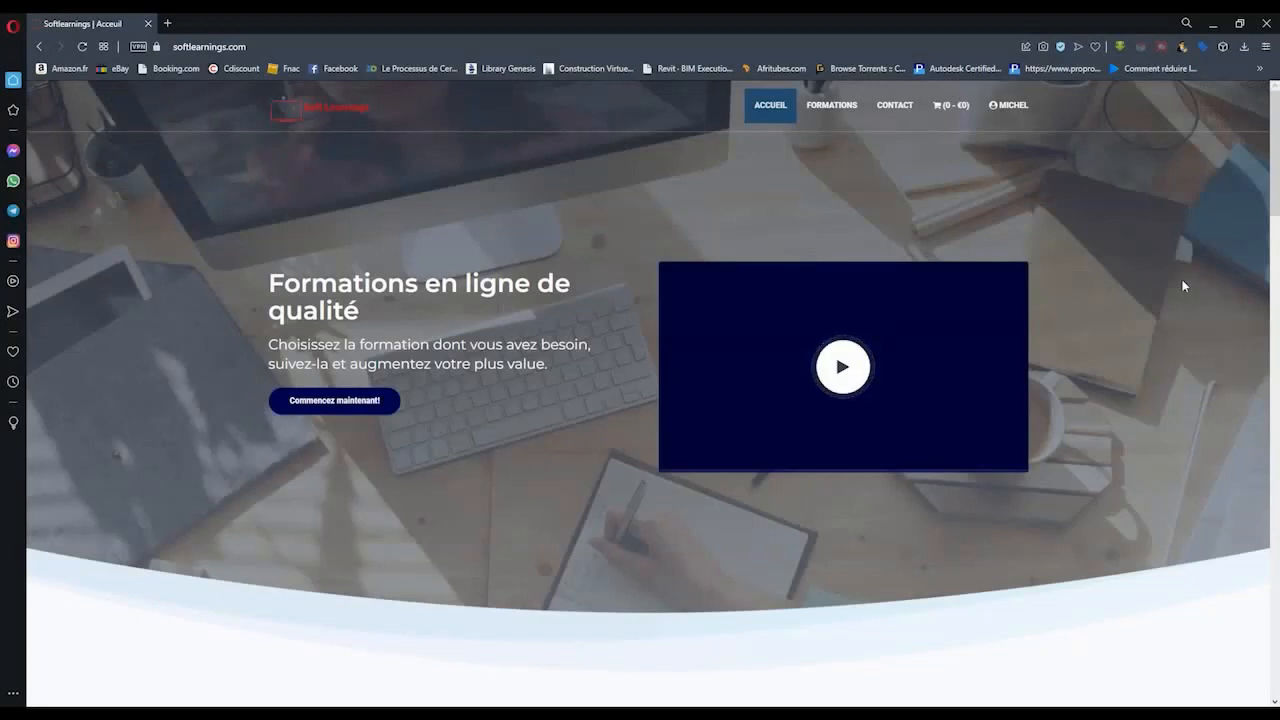
- In the browser, look through the Soft Learnings course list and add the Formation Géotechnique - Fondations Superficielles course to the cart
scroll(1183, 286, down, 4)
scroll(1183, 286, down, 3)
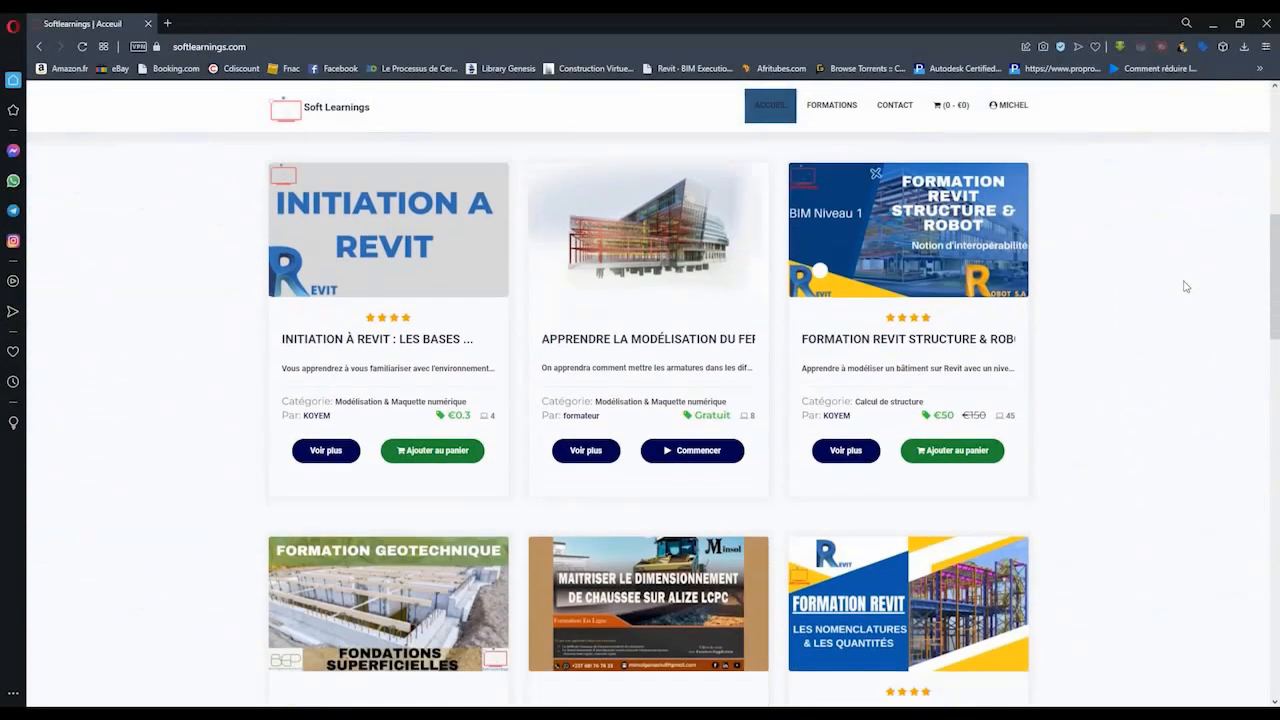
scroll(1188, 300, down, 1)
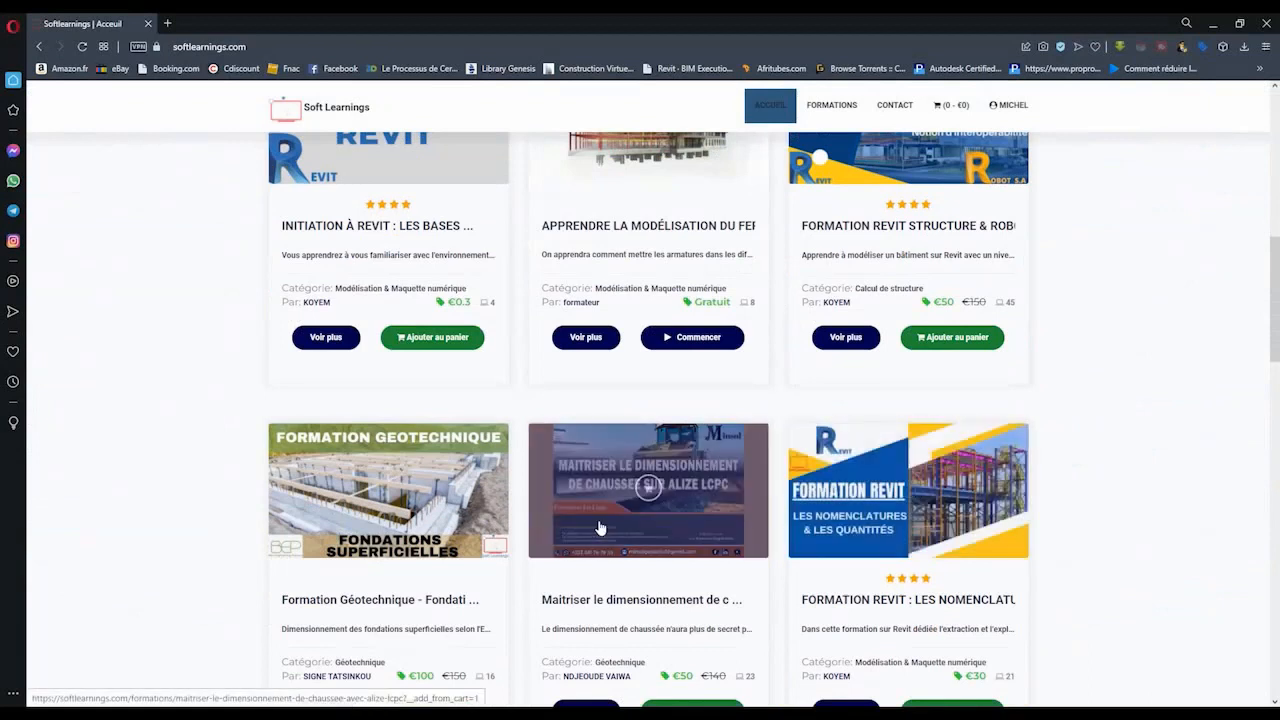
scroll(242, 505, down, 2)
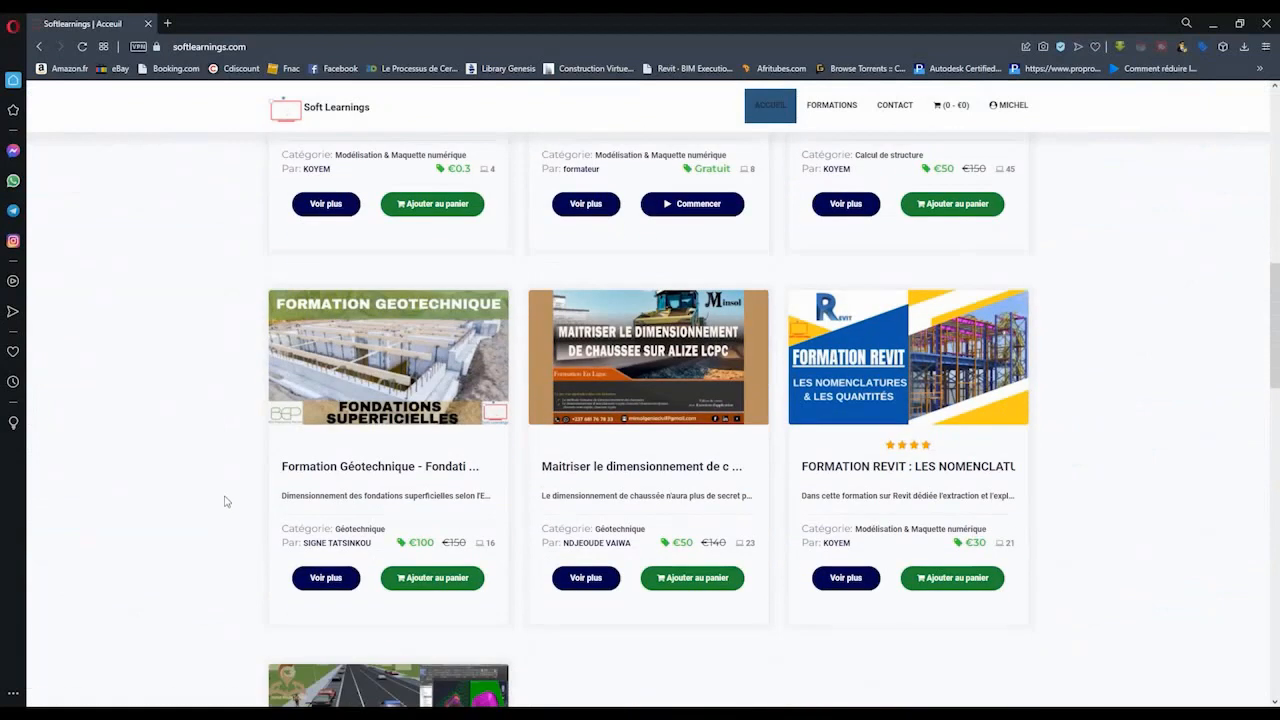
scroll(225, 502, down, 2)
scroll(181, 528, up, 4)
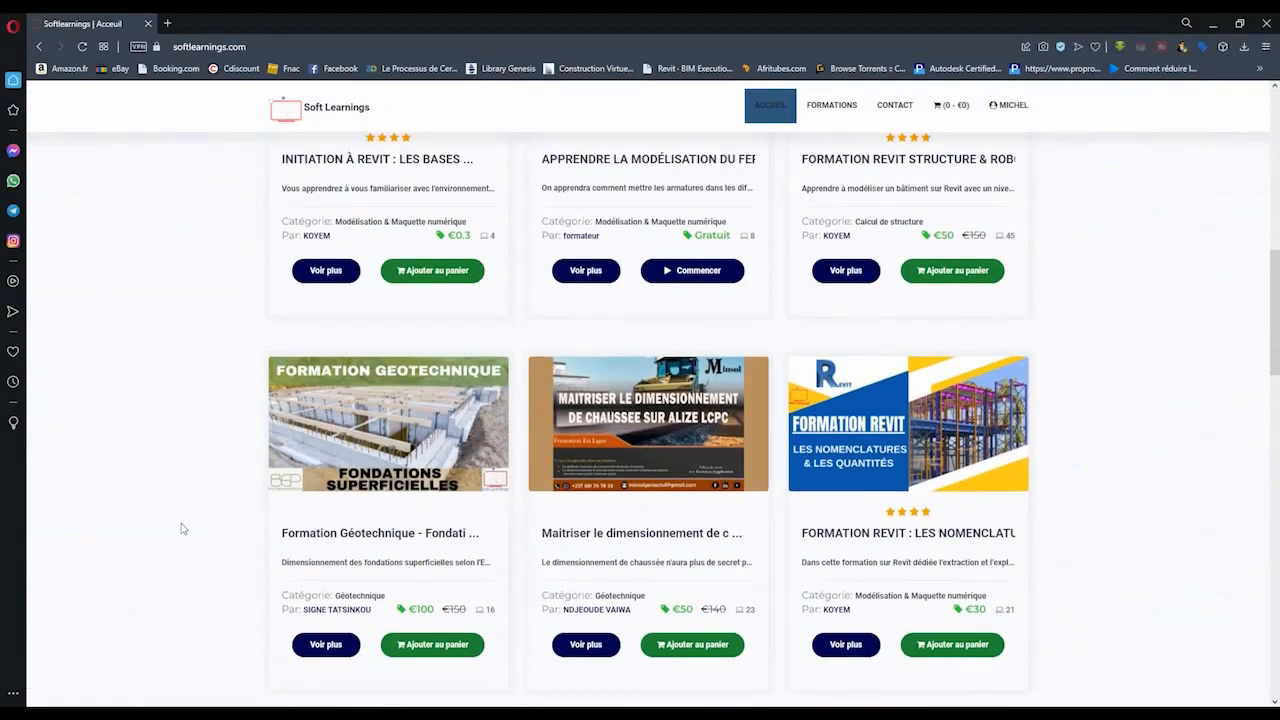
scroll(170, 533, down, 2)
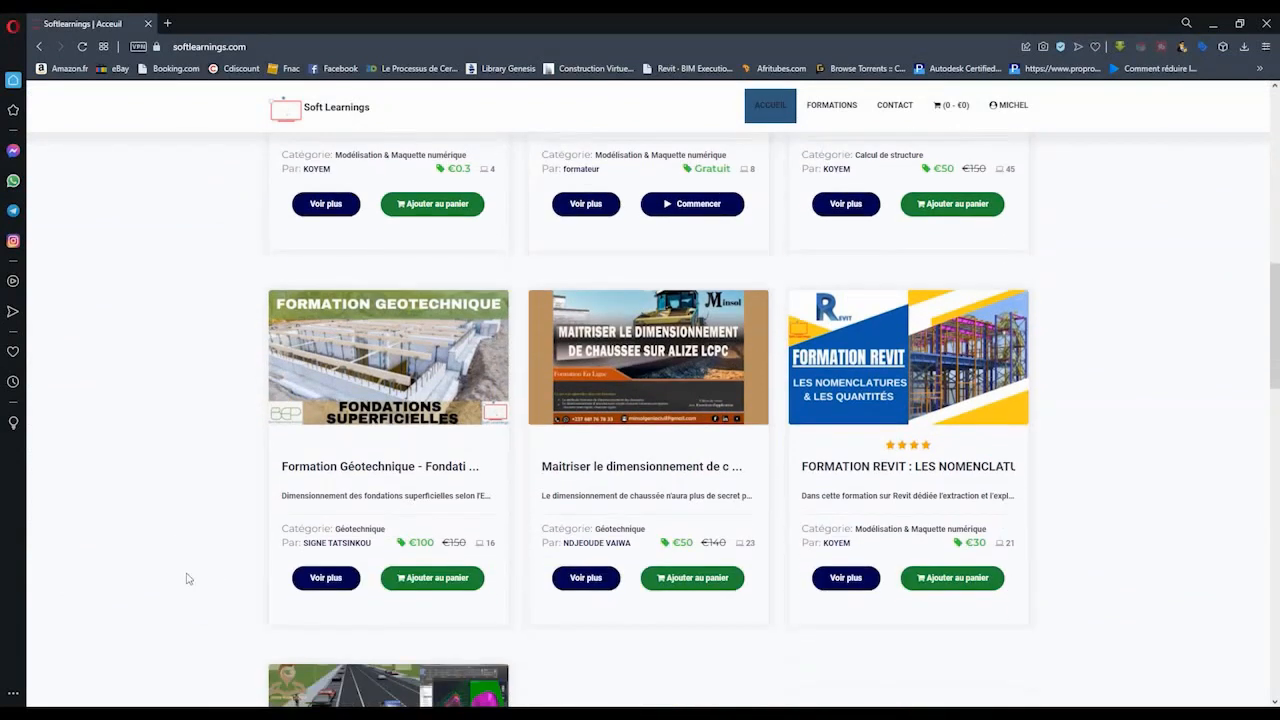
click(431, 585)
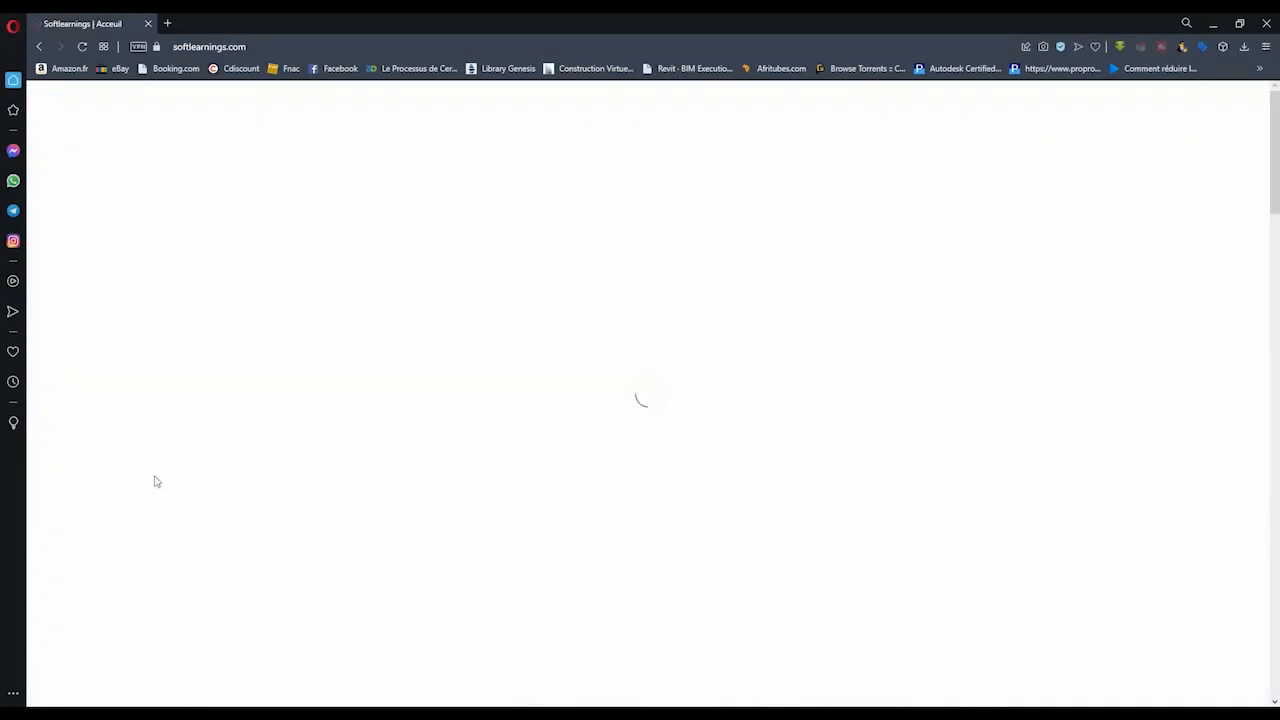
- Open the page of the Revit course on nomenclatures and quantities, and review its content and description
scroll(471, 523, down, 3)
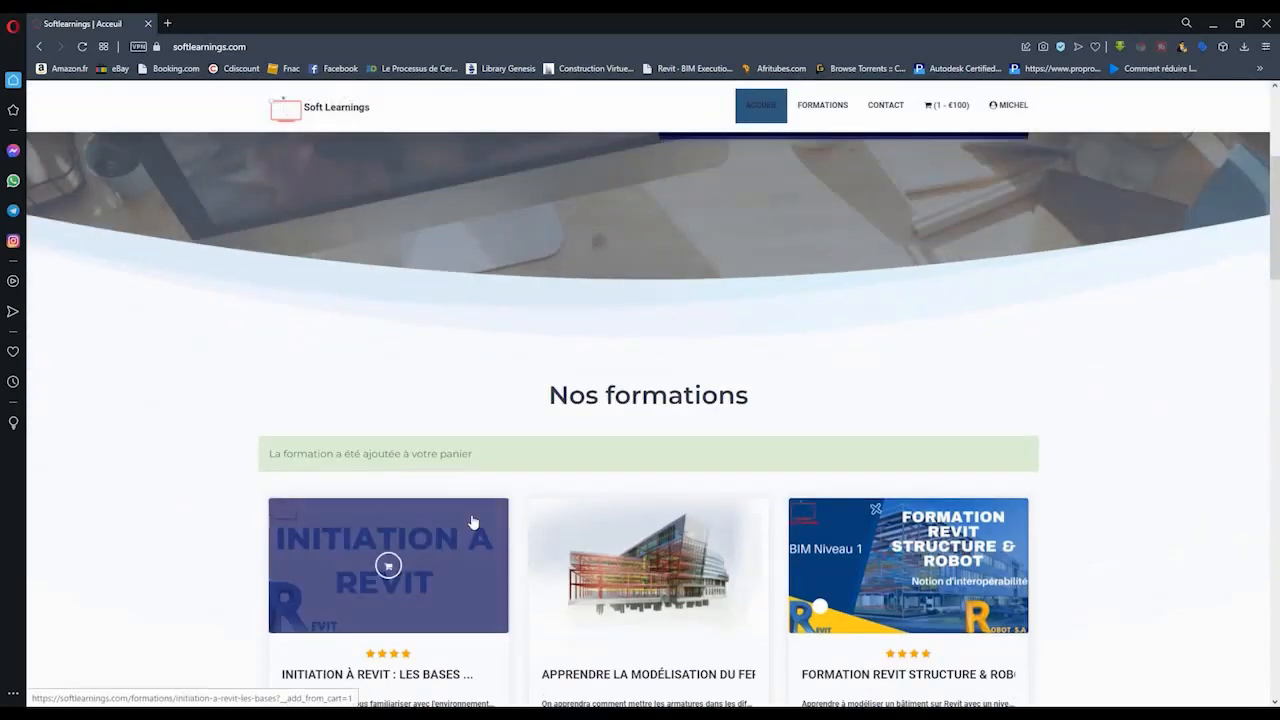
scroll(475, 518, down, 5)
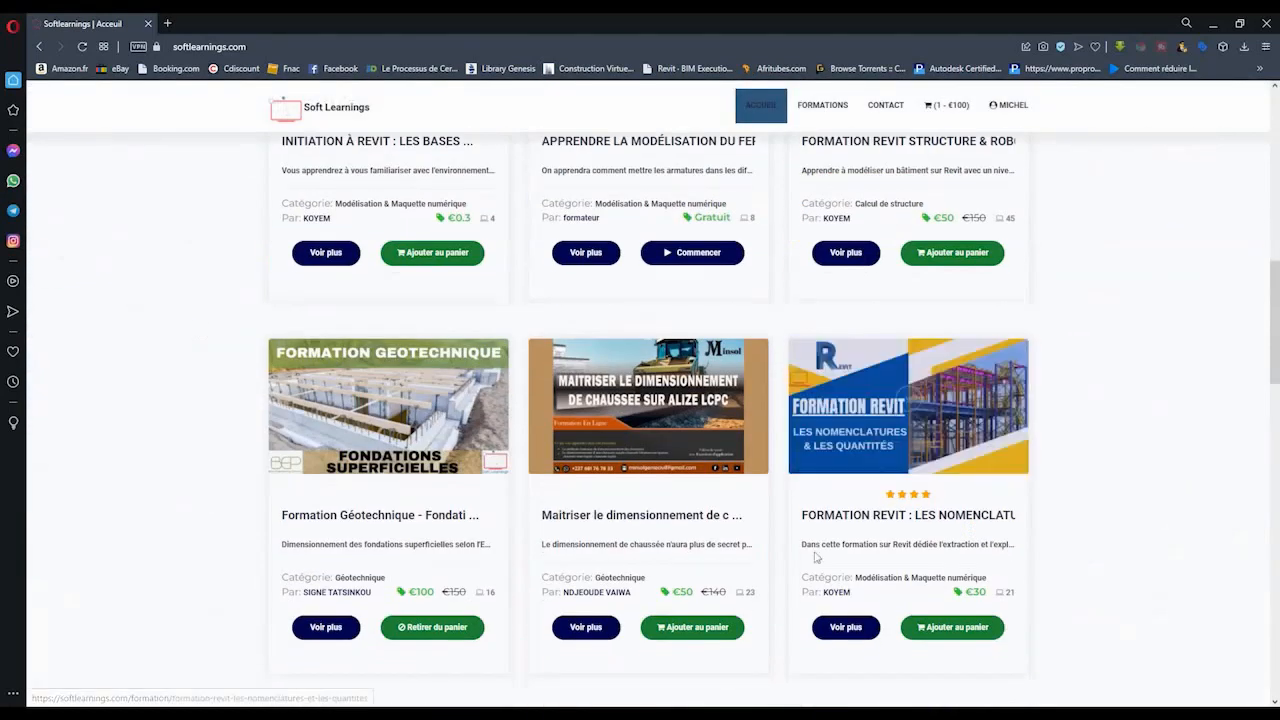
click(843, 628)
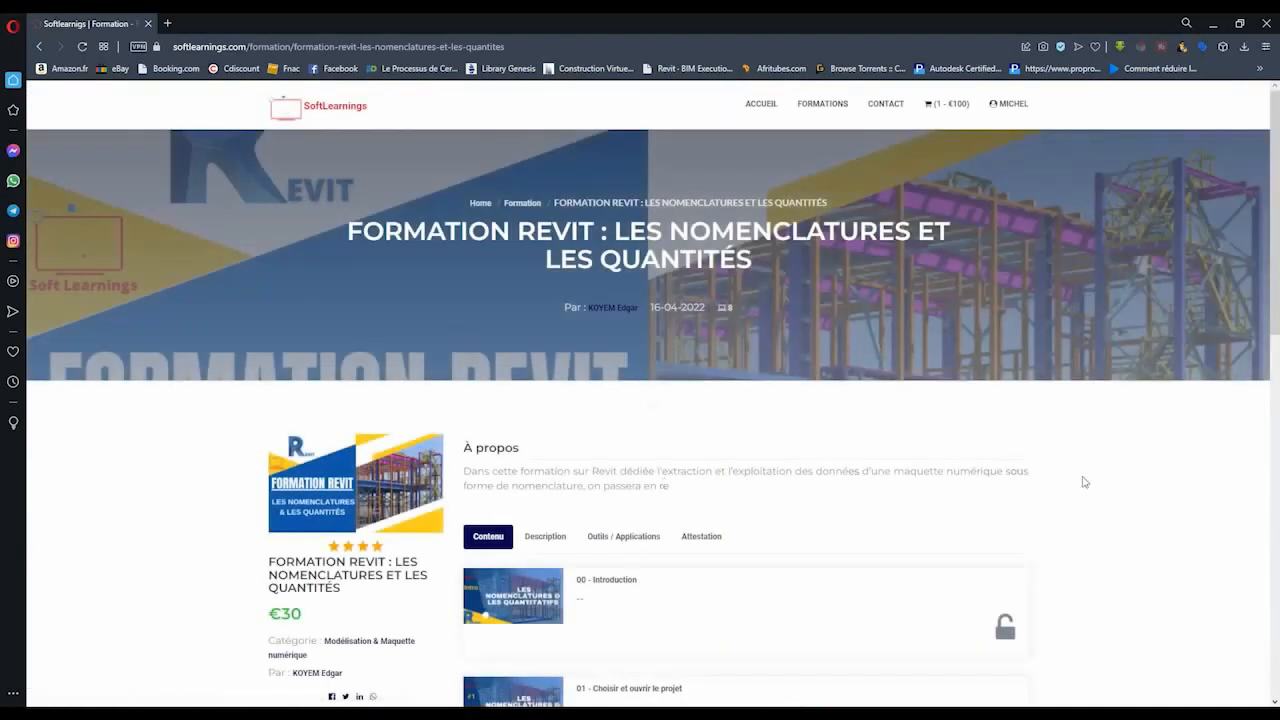
scroll(1100, 480, down, 3)
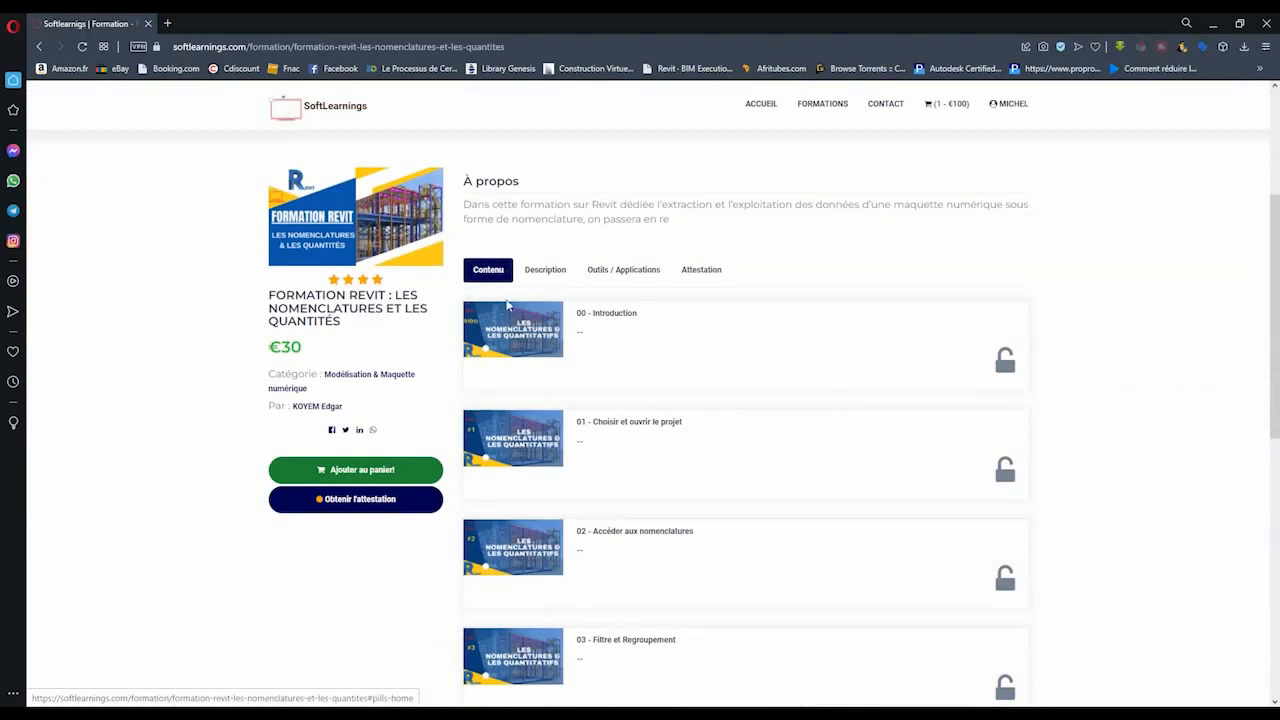
scroll(505, 292, down, 4)
scroll(497, 453, up, 5)
click(540, 405)
scroll(600, 480, down, 2)
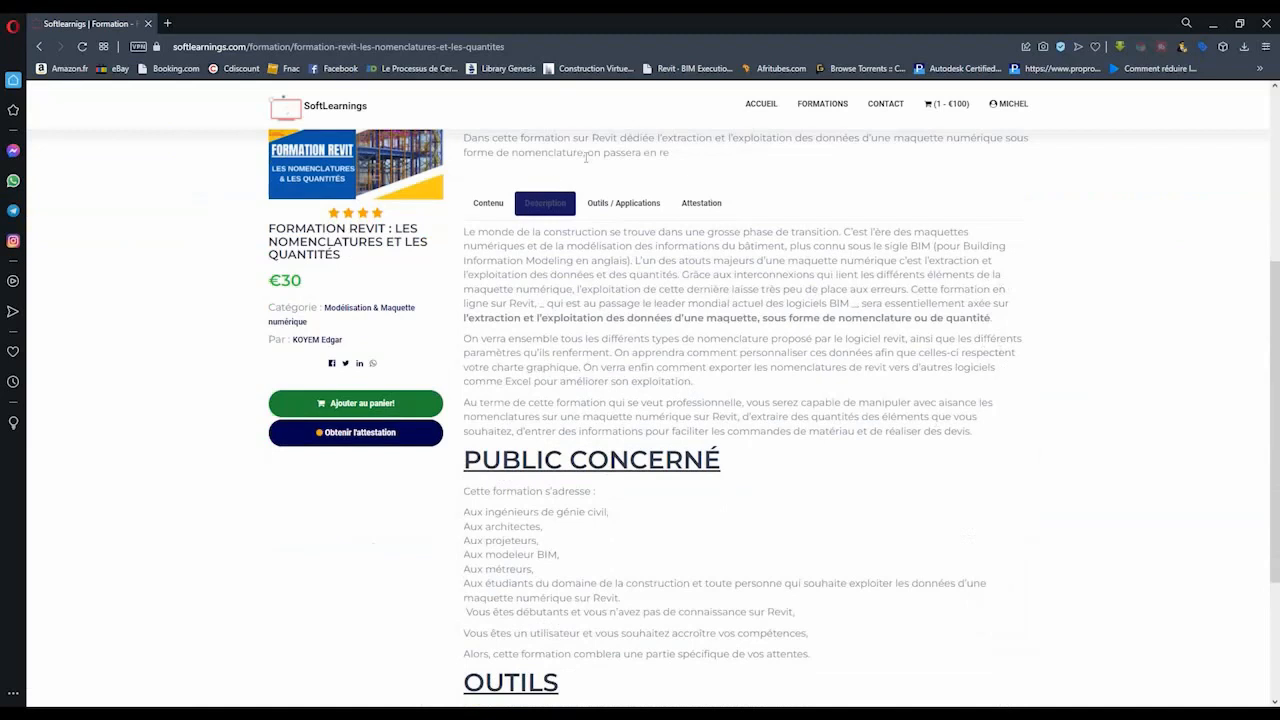
click(633, 205)
scroll(172, 410, up, 1)
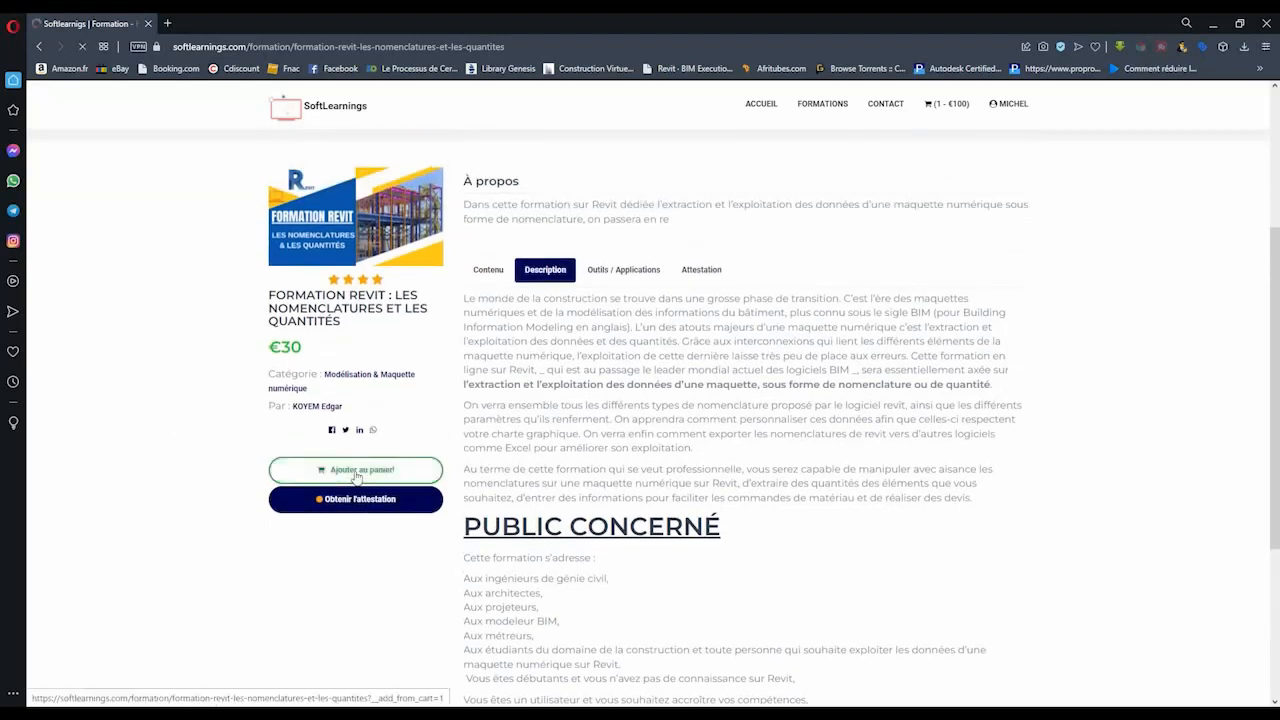
- Add the Revit nomenclatures course to the cart, and proceed from the cart to payment with the sales conditions accepted
click(356, 476)
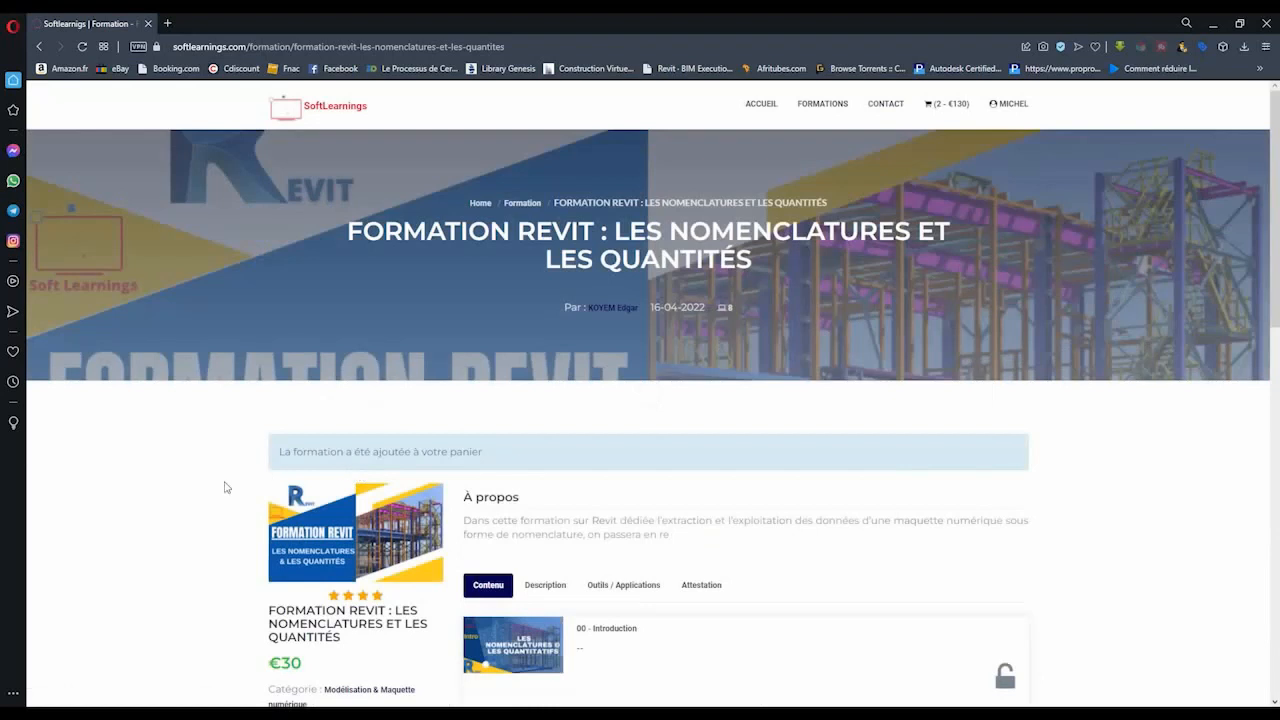
click(948, 108)
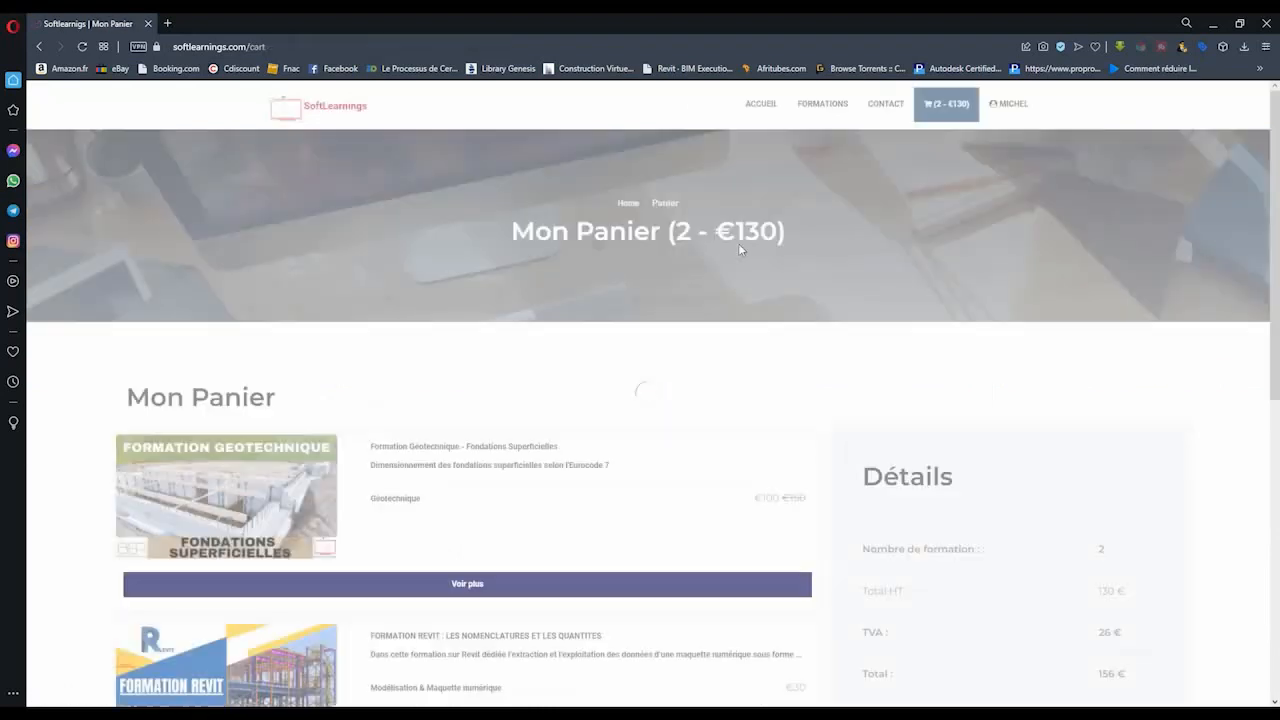
scroll(557, 346, down, 3)
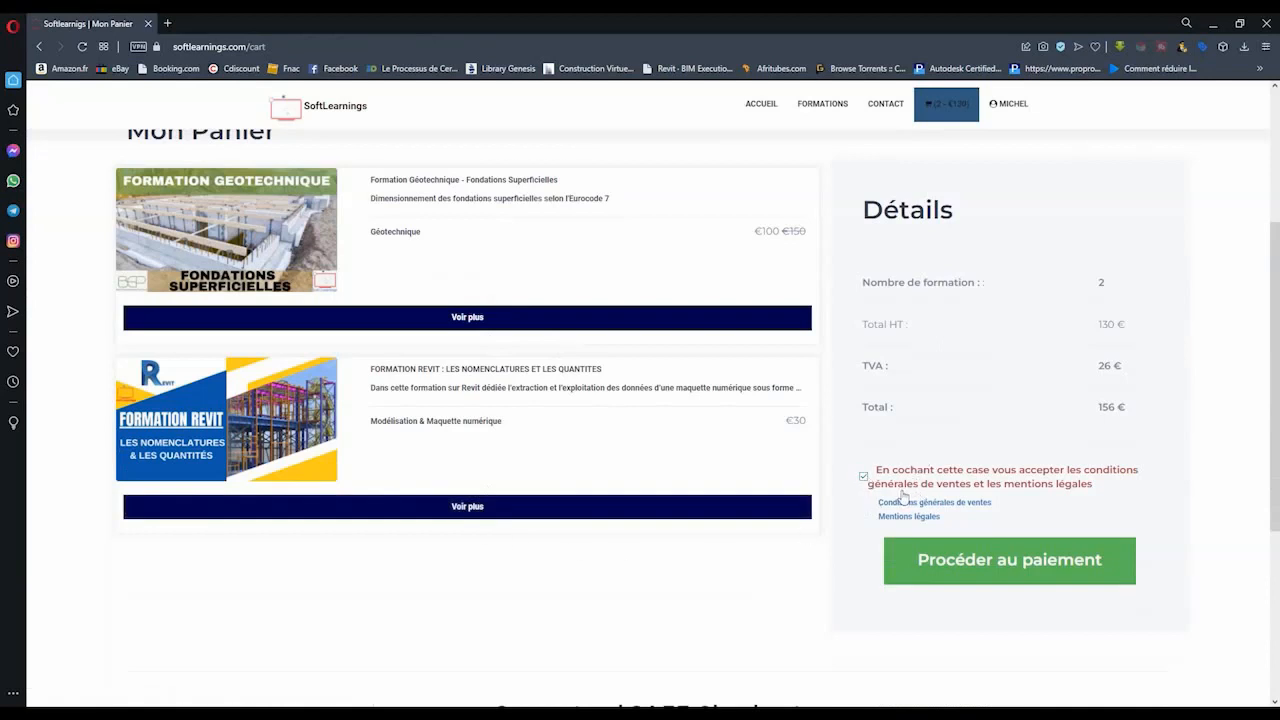
click(954, 568)
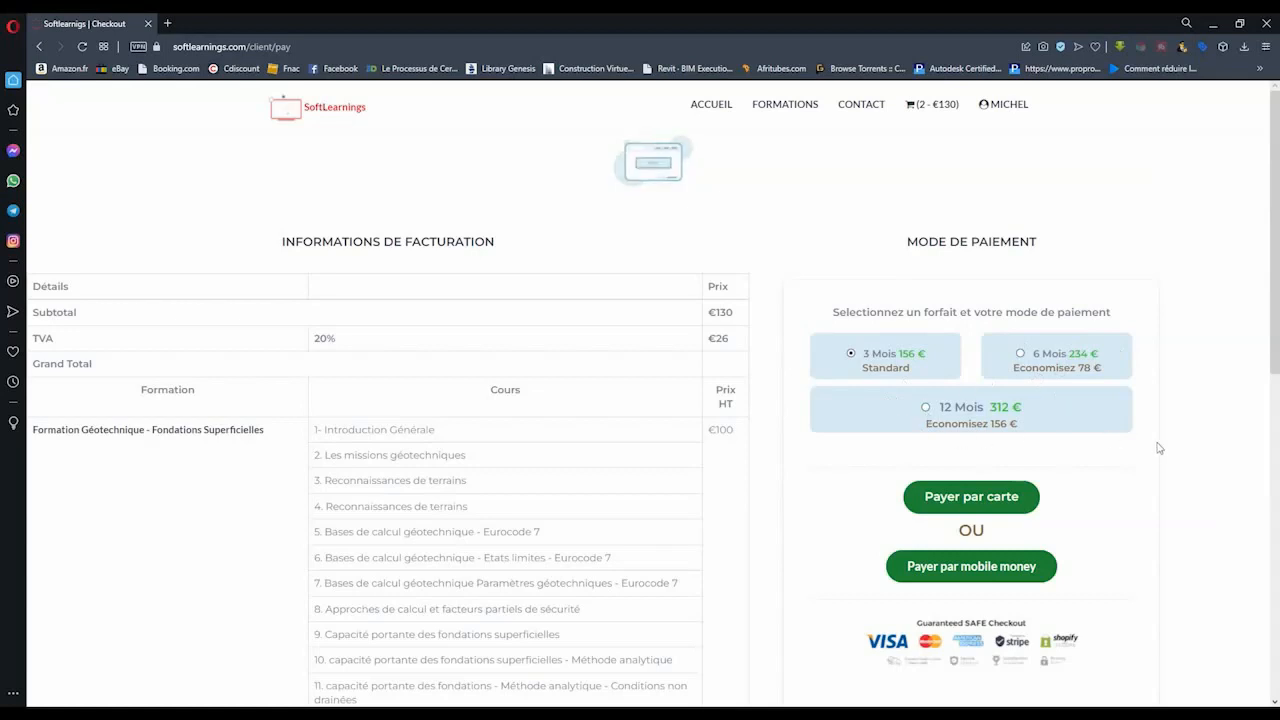
scroll(1149, 444, down, 2)
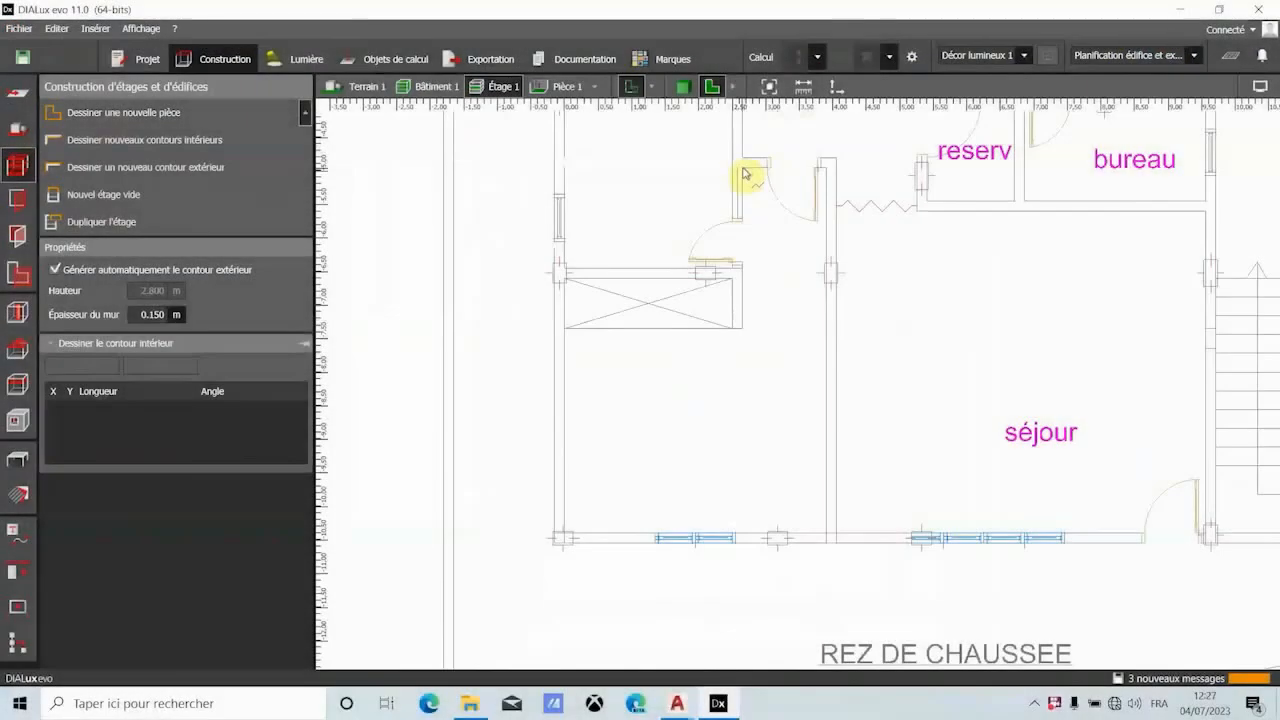
- Back in DIALux evo, draw the bedroom contour's 1.250 m top, 5.447 m right and 3.900 m bottom walls
click(741, 164)
click(825, 166)
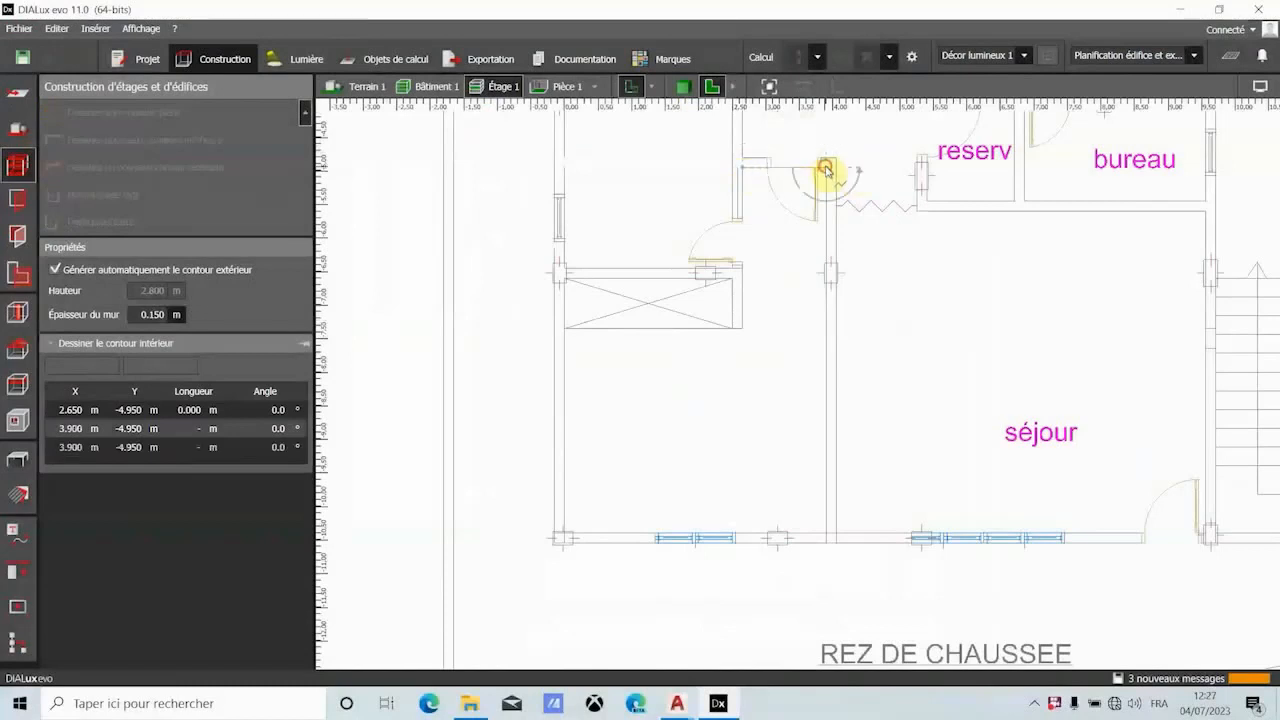
click(826, 530)
scroll(565, 536, up, 5)
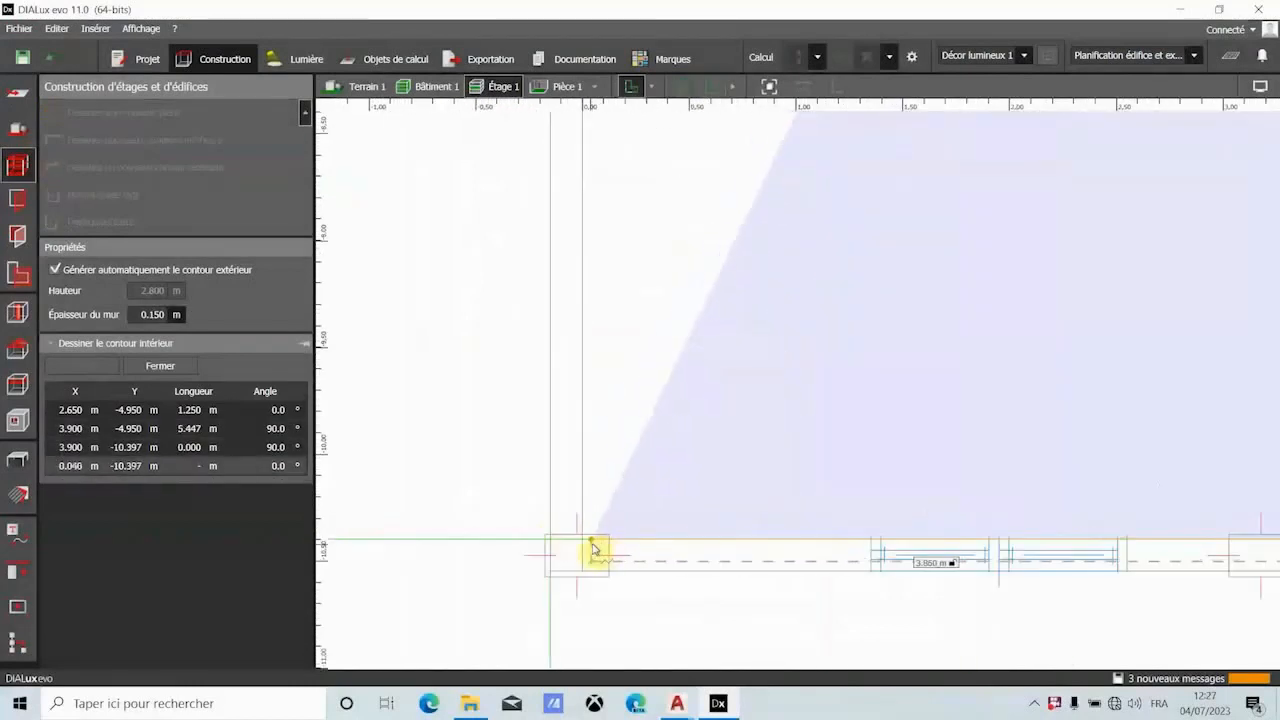
click(583, 546)
- Complete the bedroom contour with a 3.047 m west wall and a 2.650 m wall along the closet's lower edge, and close the polygon
scroll(583, 530, down, 3)
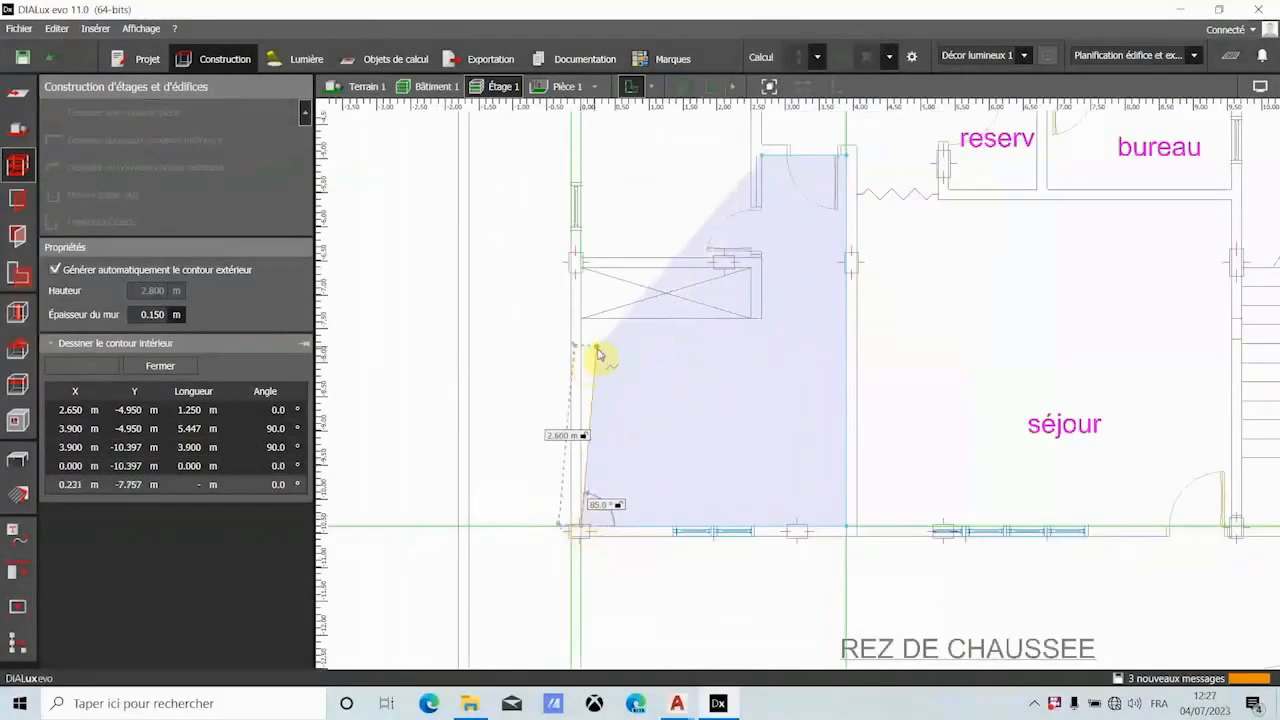
scroll(590, 360, up, 3)
scroll(590, 340, up, 1)
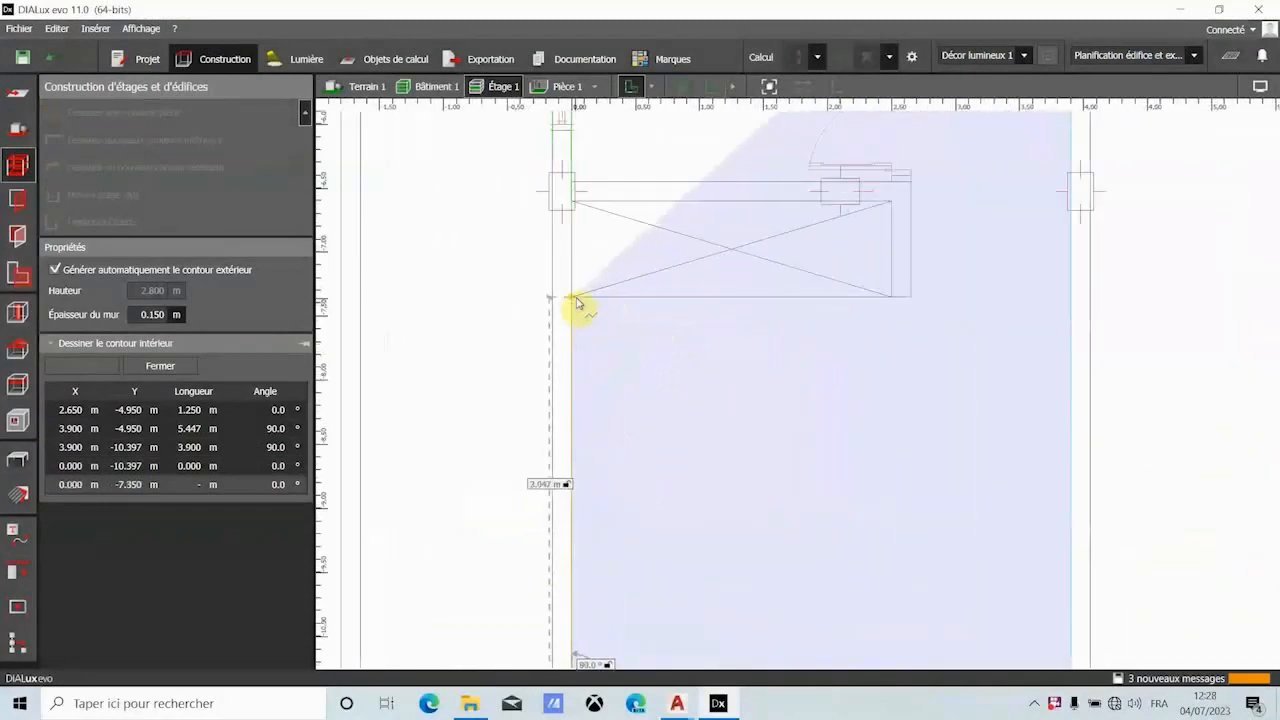
click(577, 300)
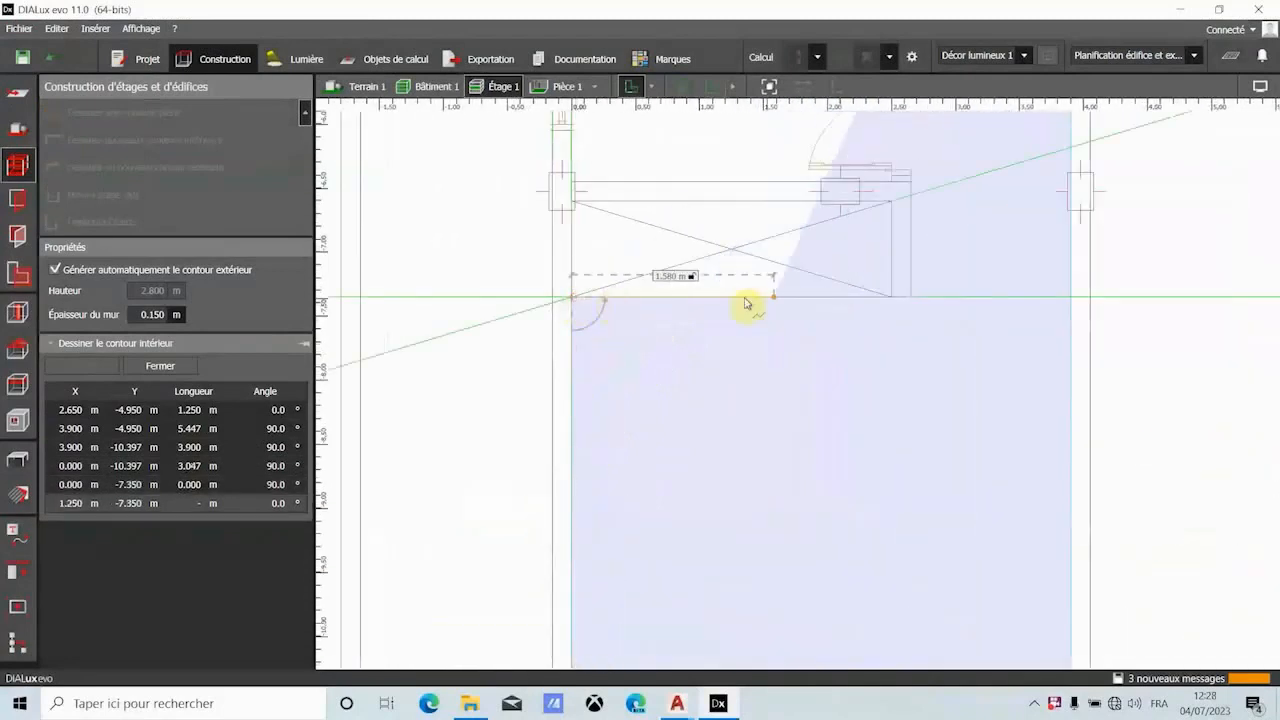
click(913, 298)
right_click(909, 297)
click(946, 305)
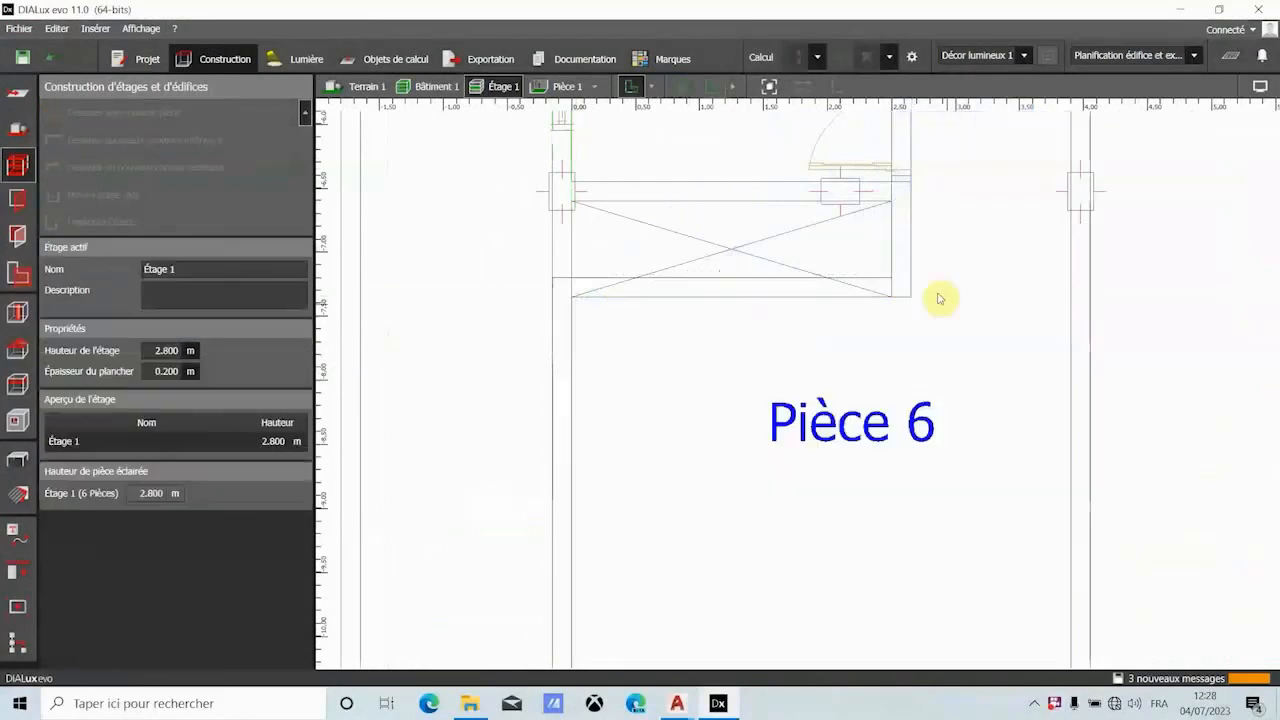
scroll(677, 226, up, 1)
scroll(663, 251, up, 1)
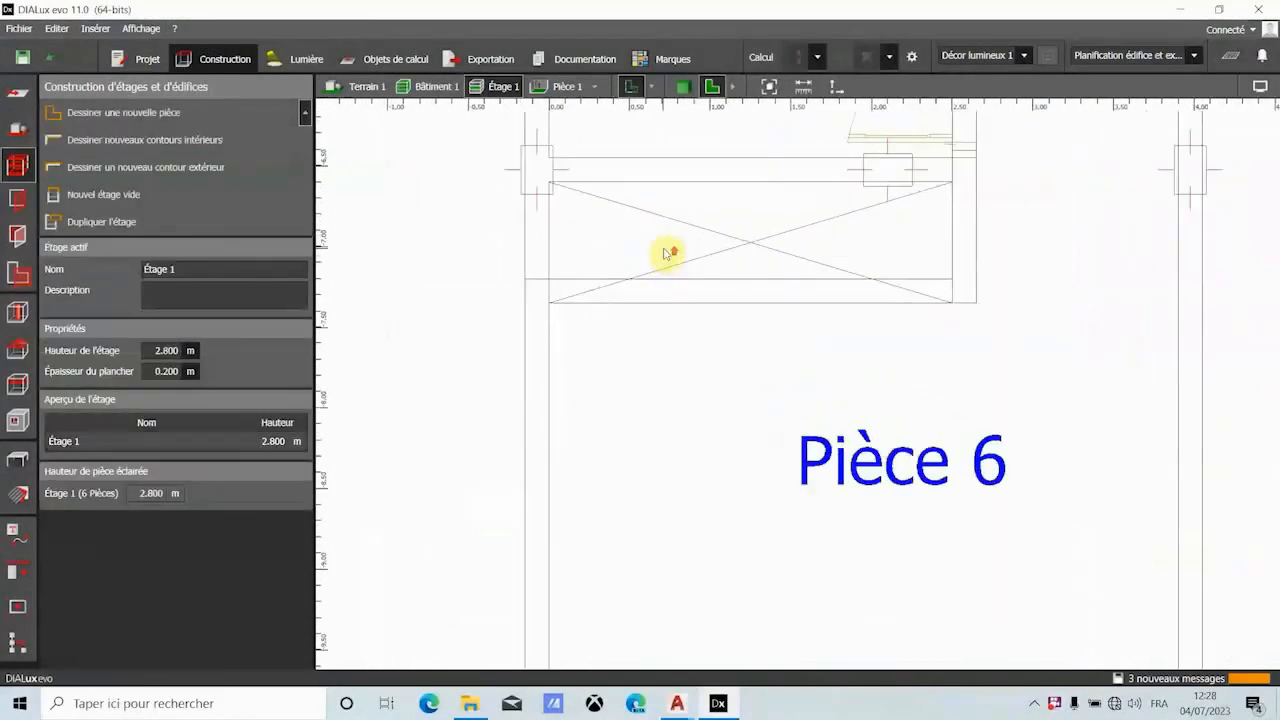
- Draw the closet above Pièce 6 as a new rectangular room contour, 2.500 m by 0.600 m, and close the polygon
click(163, 112)
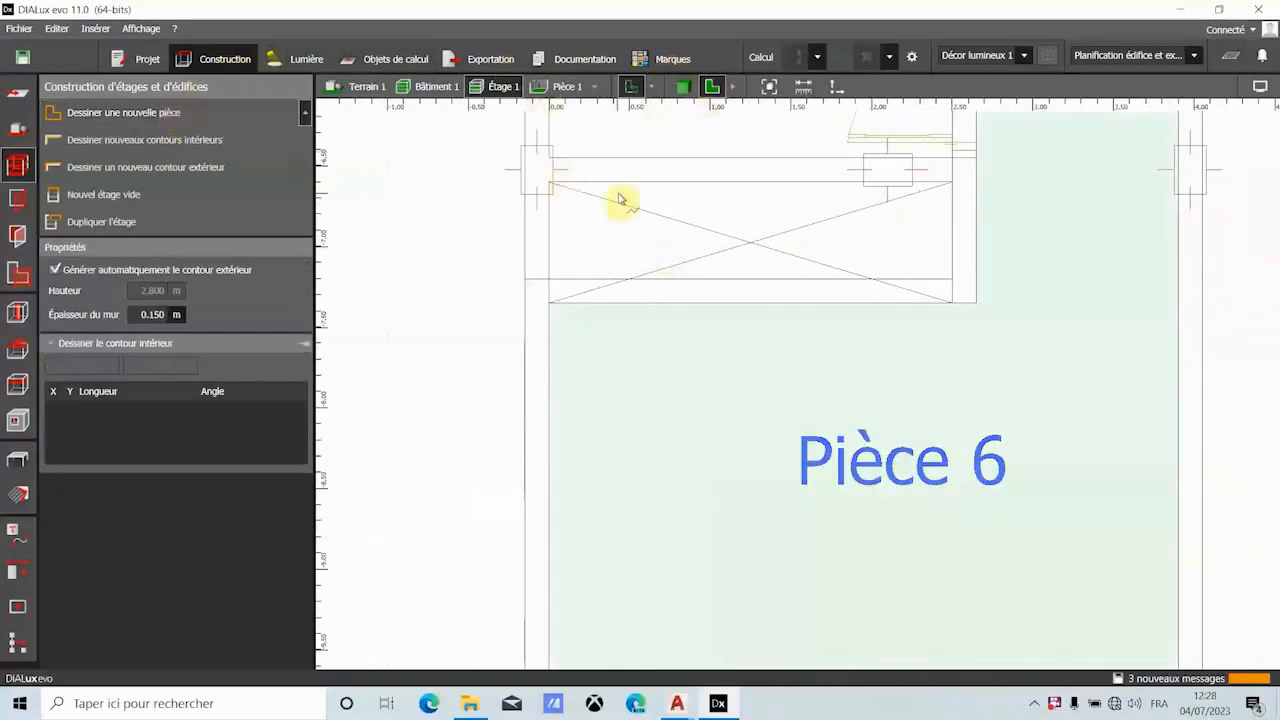
click(549, 183)
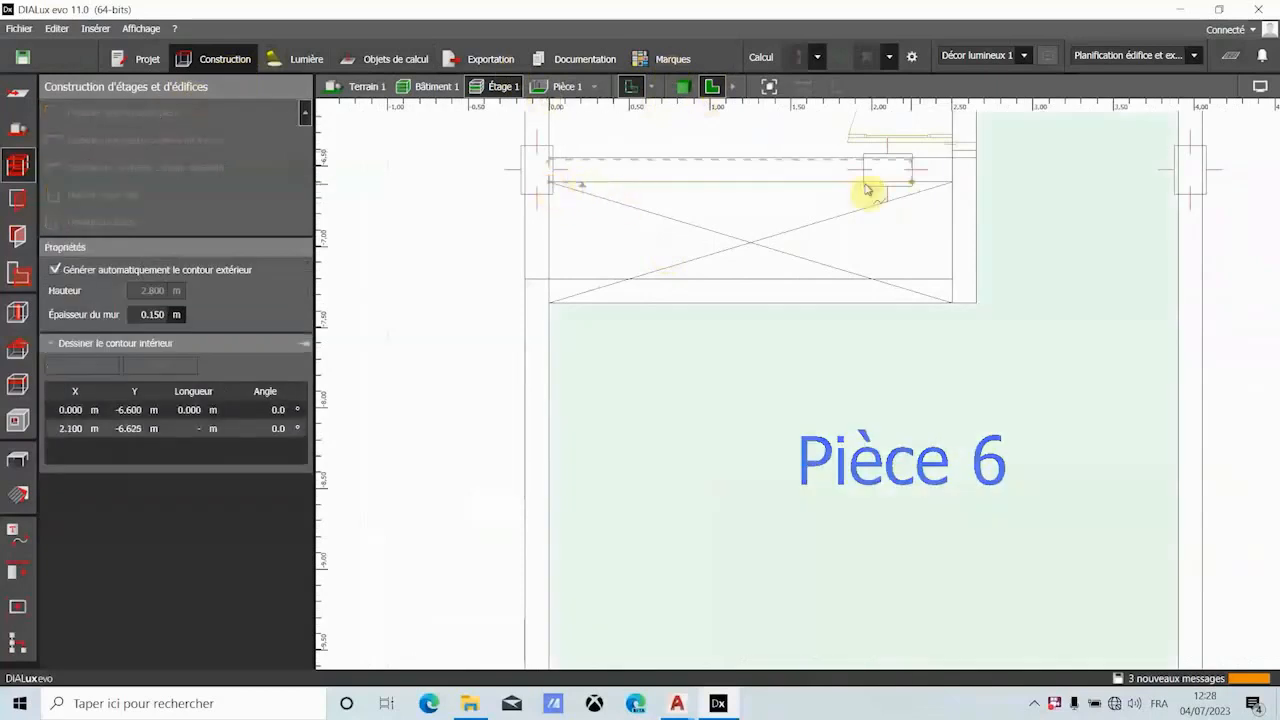
click(948, 184)
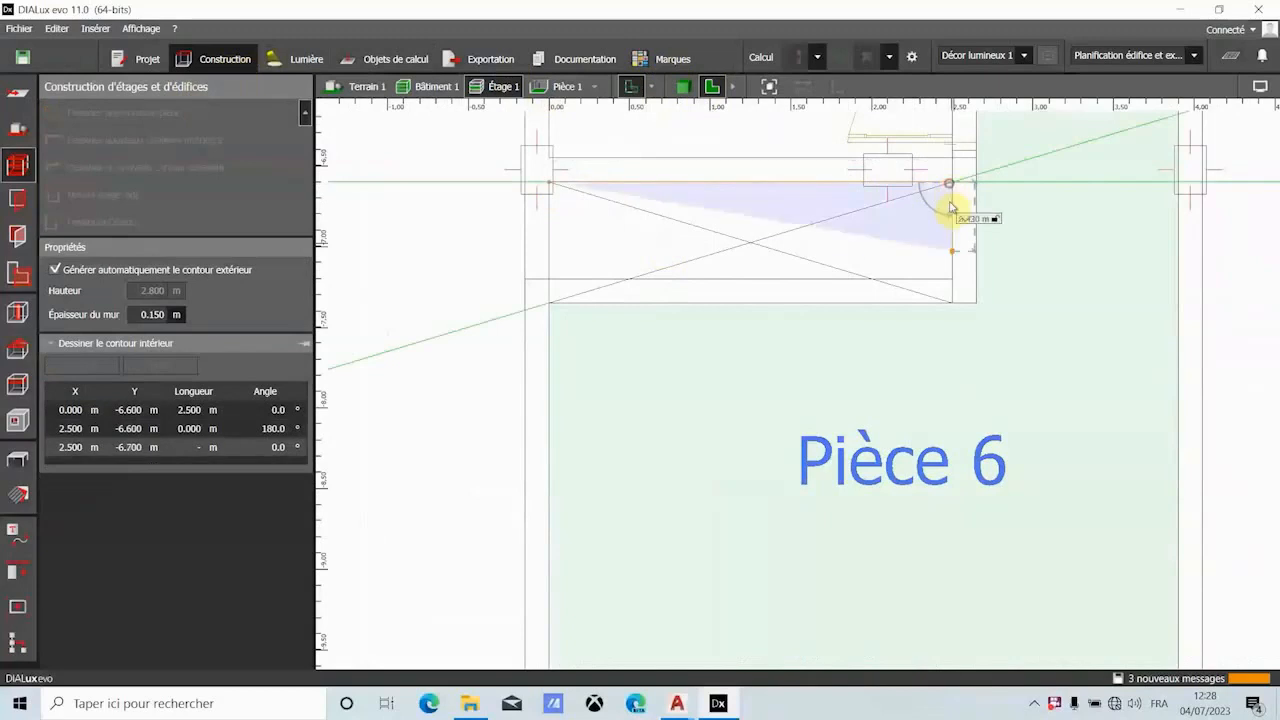
click(952, 297)
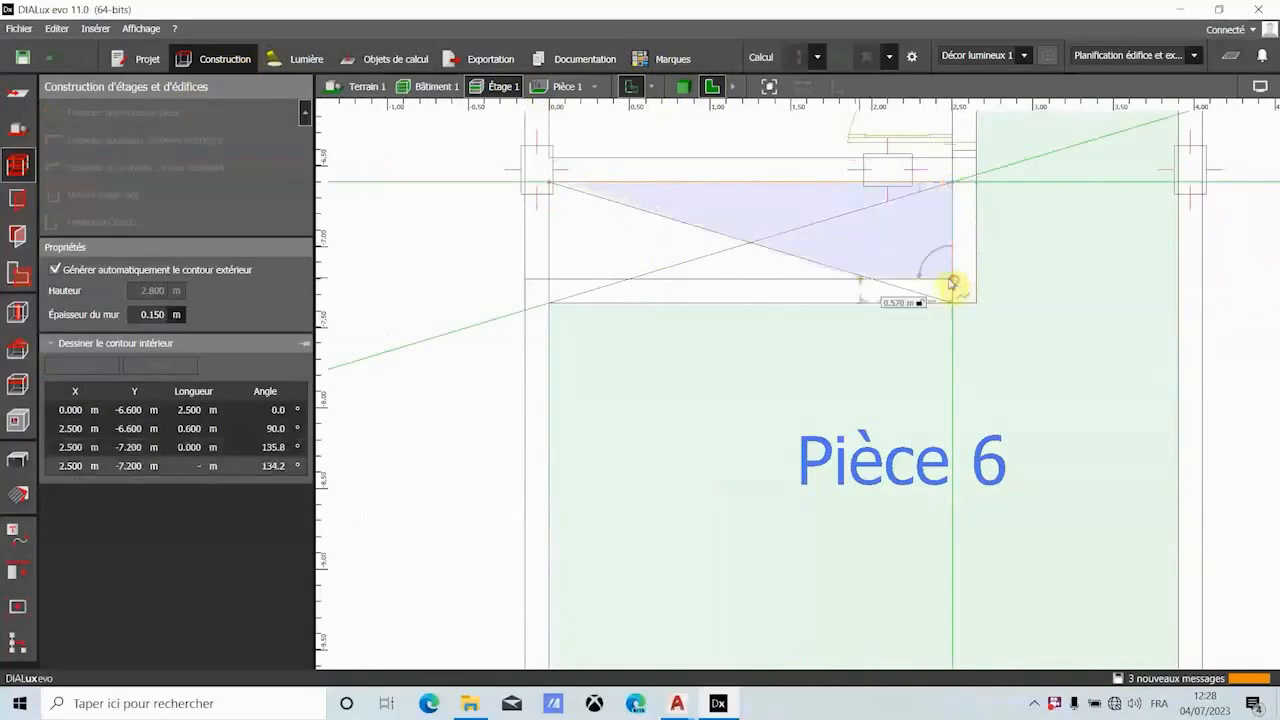
click(552, 290)
click(556, 291)
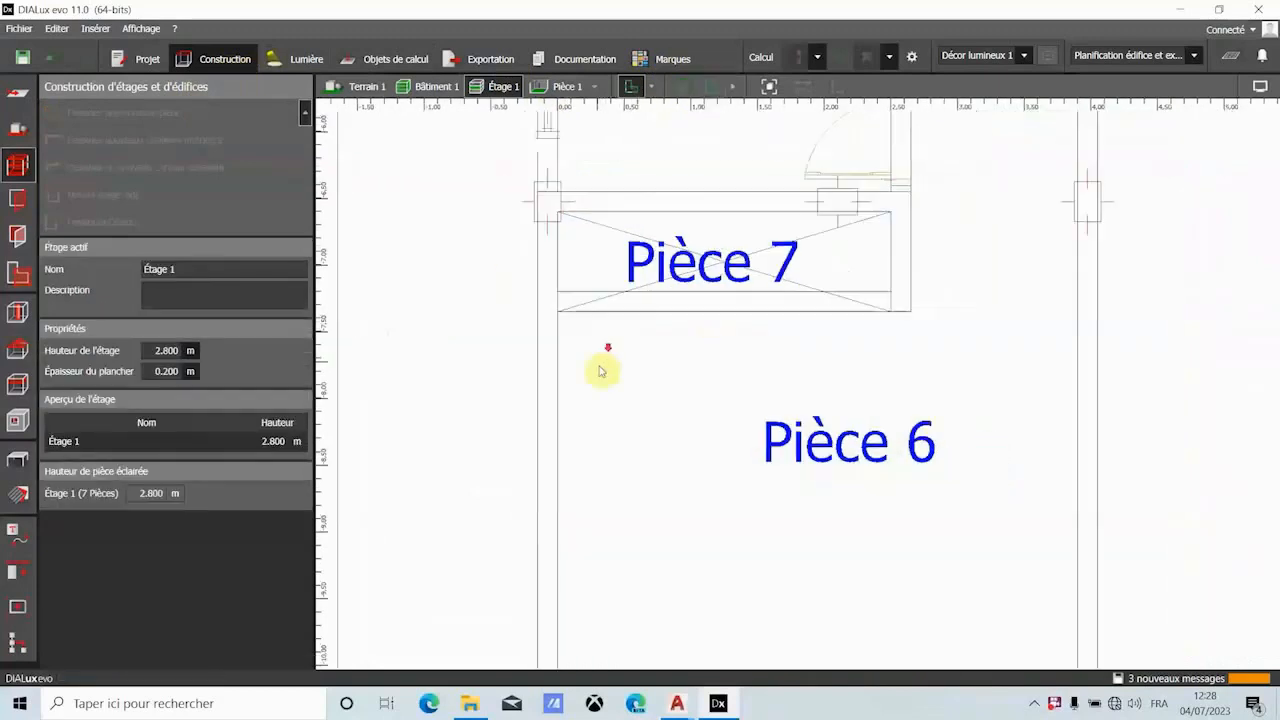
- Start a new room contour for the room between closets Pièce 2 and Pièce 7 with its 2.500 m upper wall
scroll(606, 338, down, 5)
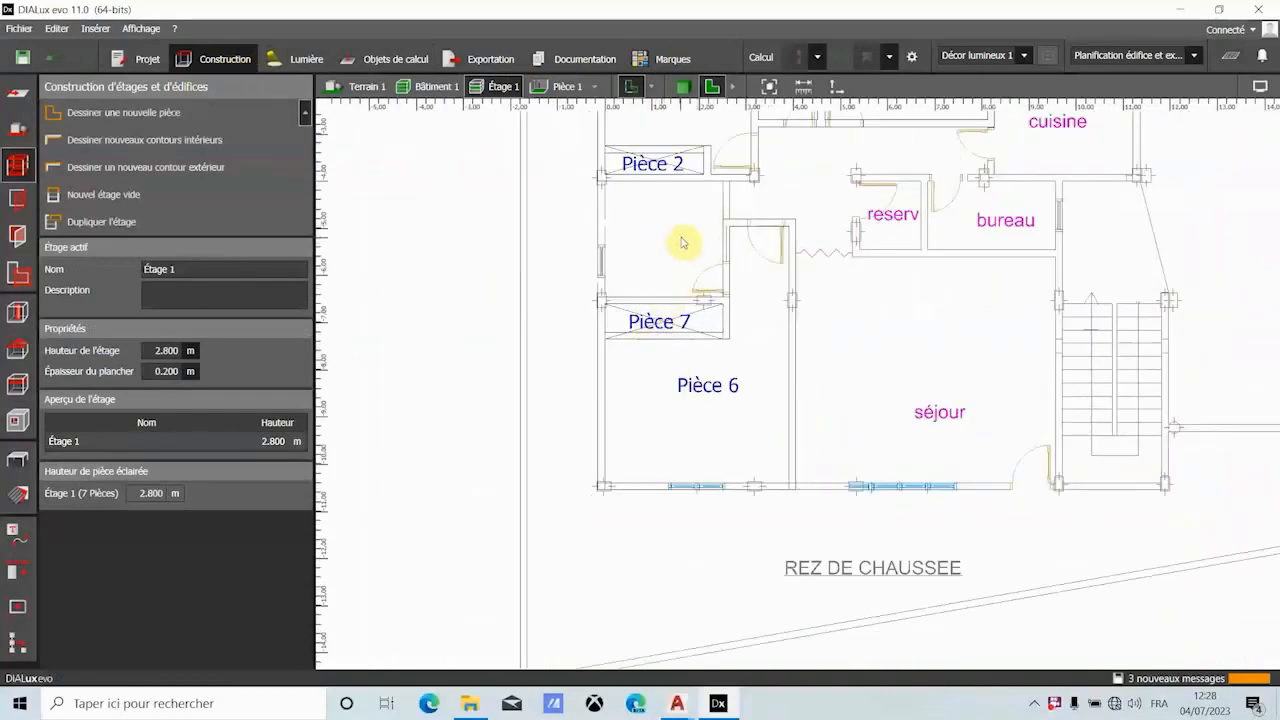
click(150, 113)
scroll(630, 196, up, 5)
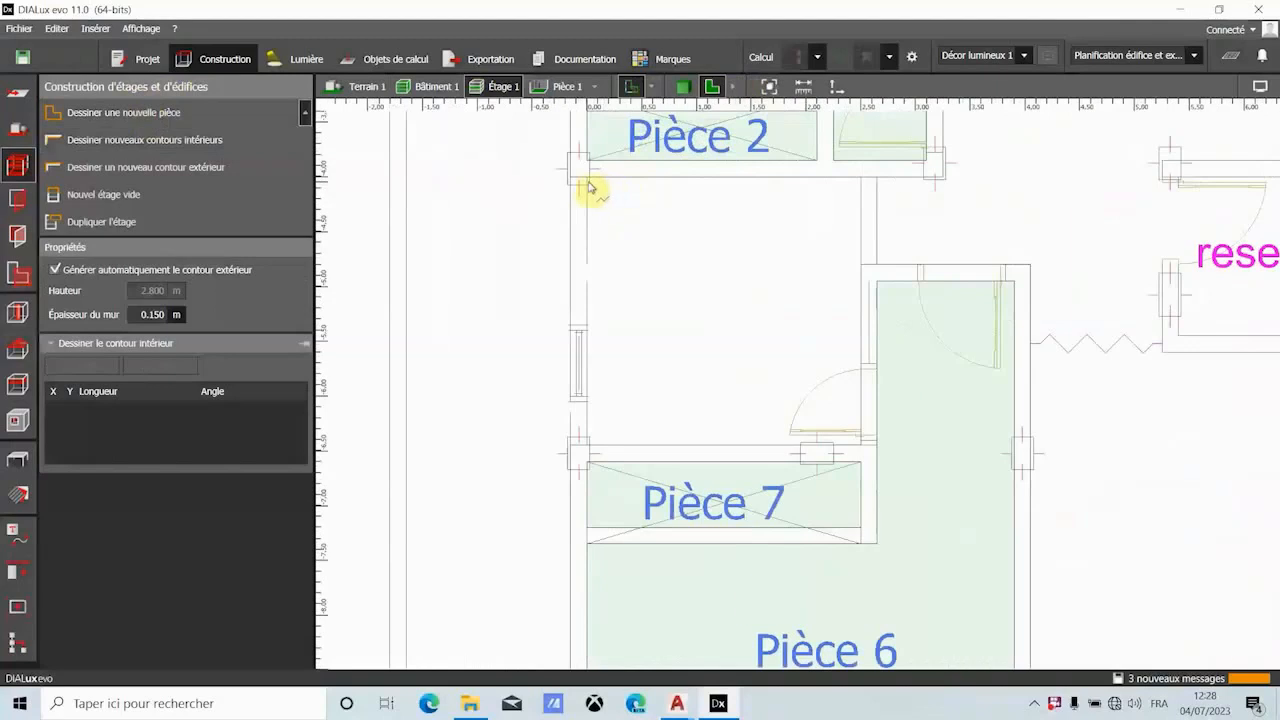
scroll(590, 188, up, 4)
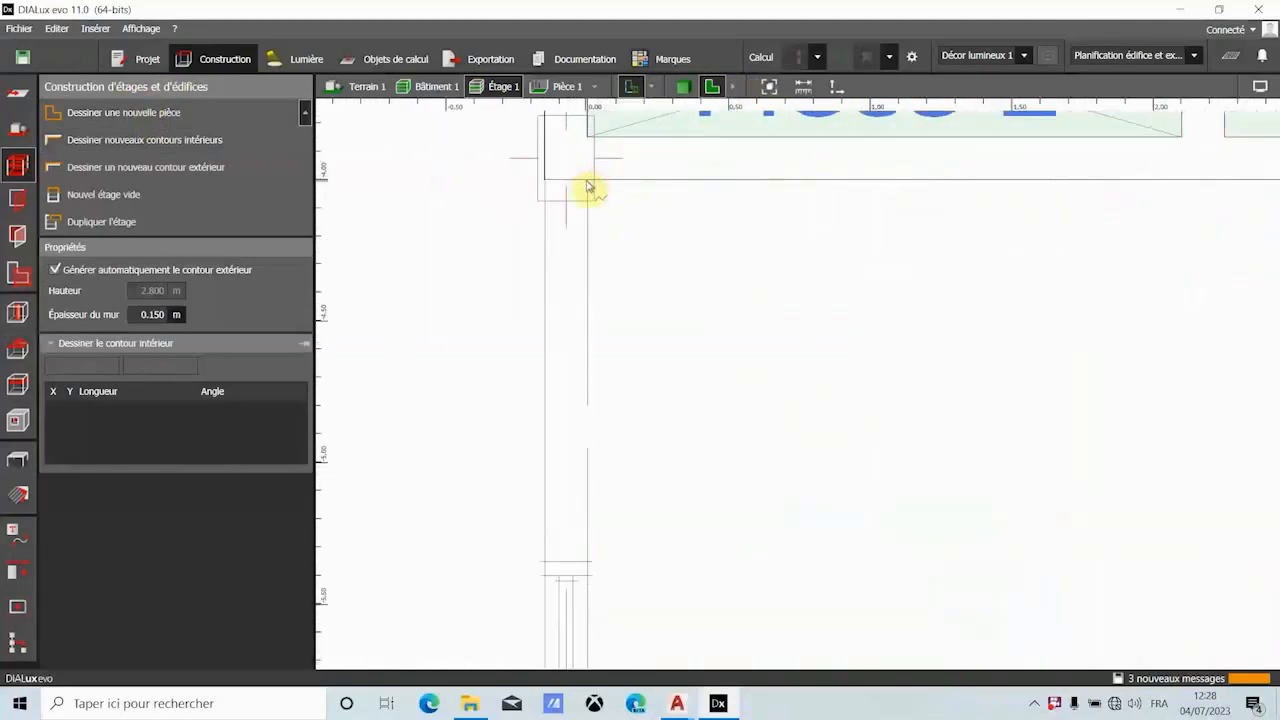
click(588, 188)
scroll(620, 188, down, 4)
scroll(1062, 202, up, 2)
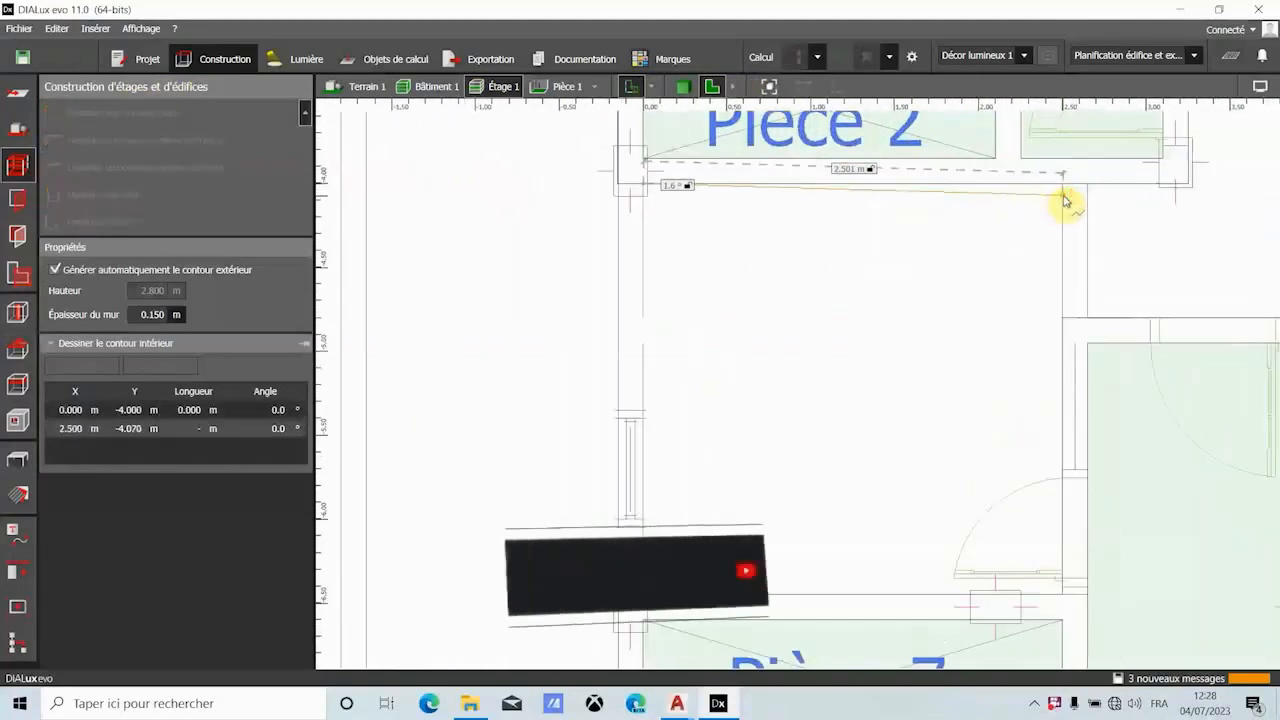
click(1065, 198)
- Complete the contour between the two closets with a 2.450 m east wall and a lower wall along Pièce 7, and close the polygon
scroll(1064, 205, down, 2)
scroll(1058, 260, down, 2)
scroll(1060, 334, up, 3)
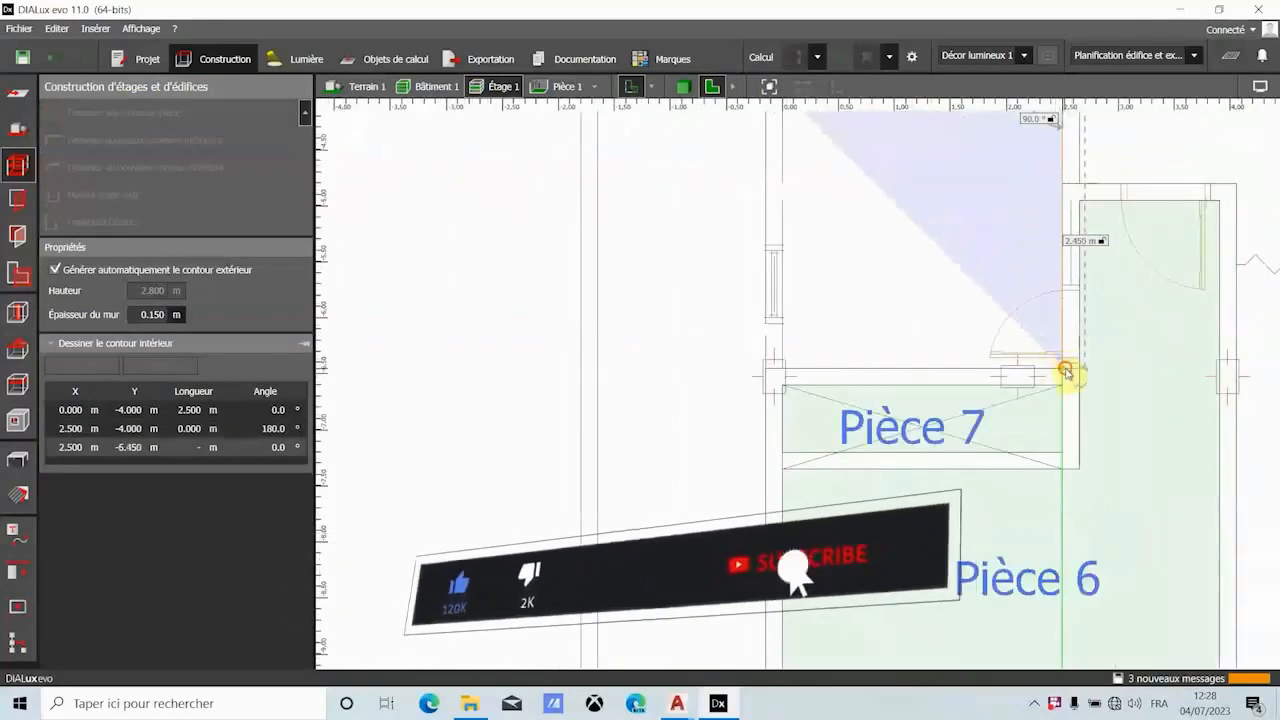
click(1066, 372)
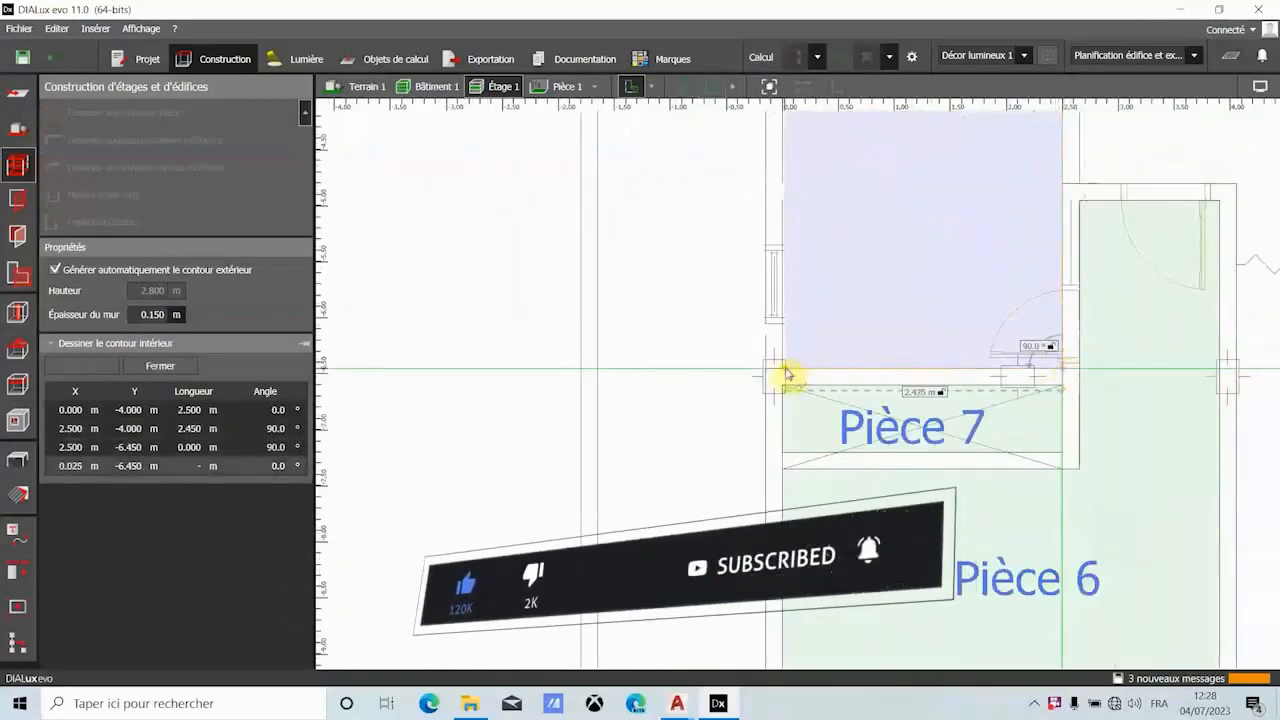
click(784, 372)
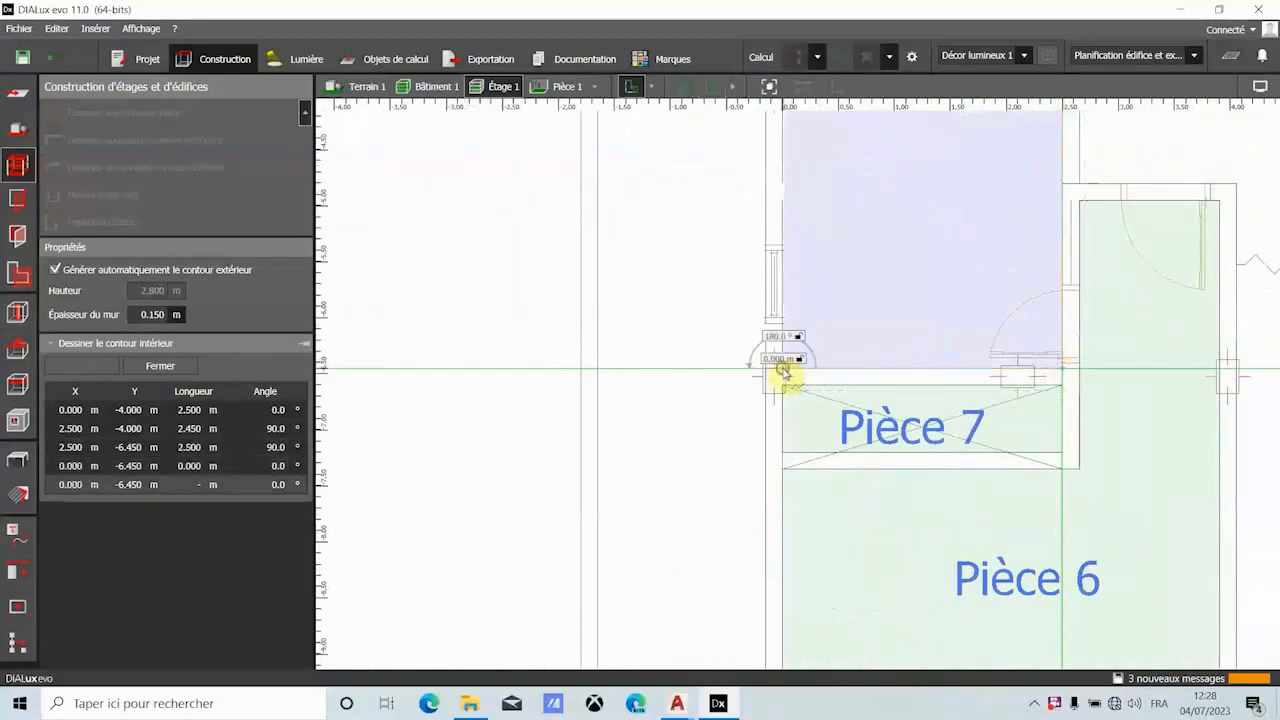
click(818, 380)
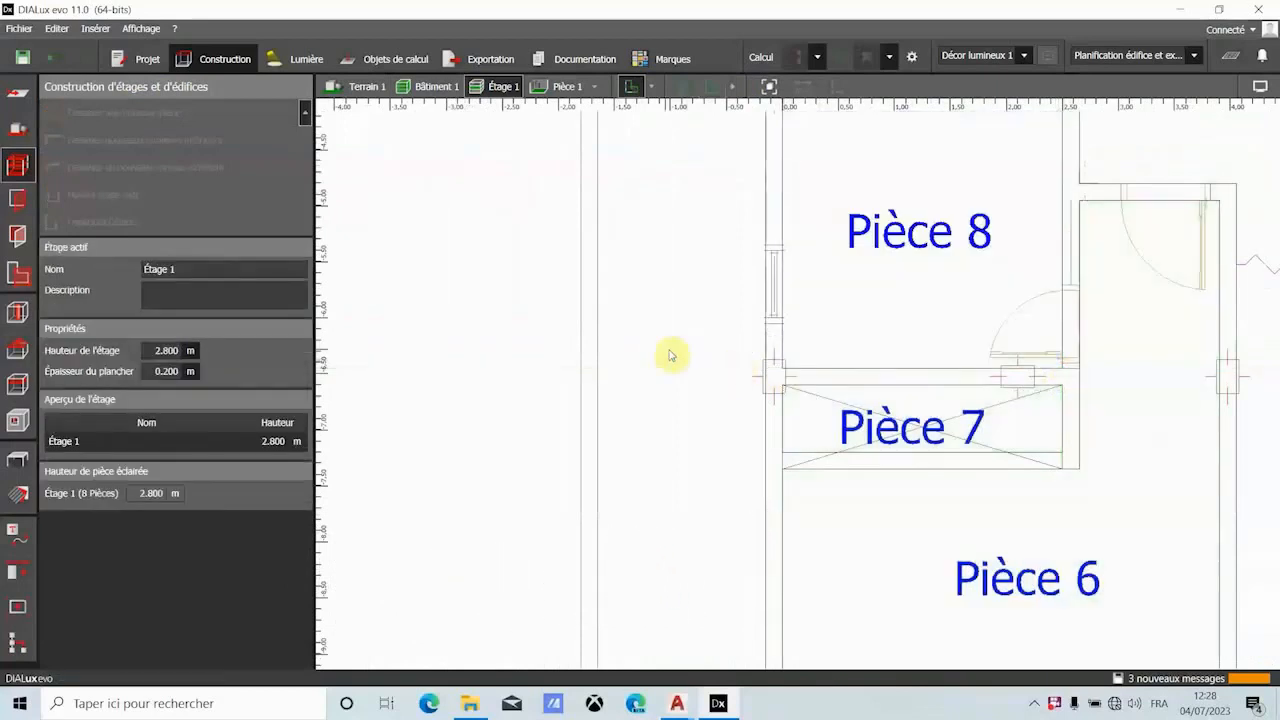
- Examine the modelled rooms and closets of the storey in 3D from several angles, and return to the floor plan
scroll(733, 330, down, 3)
scroll(745, 335, down, 2)
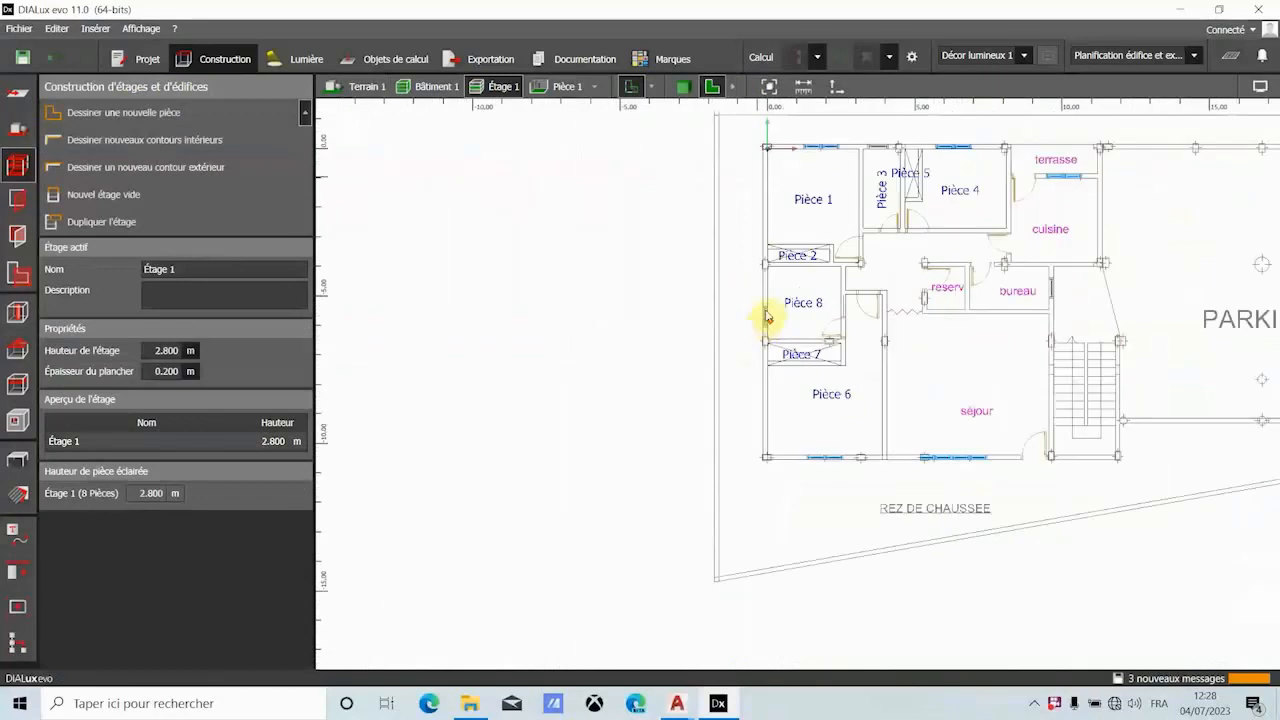
click(684, 87)
scroll(740, 340, down, 3)
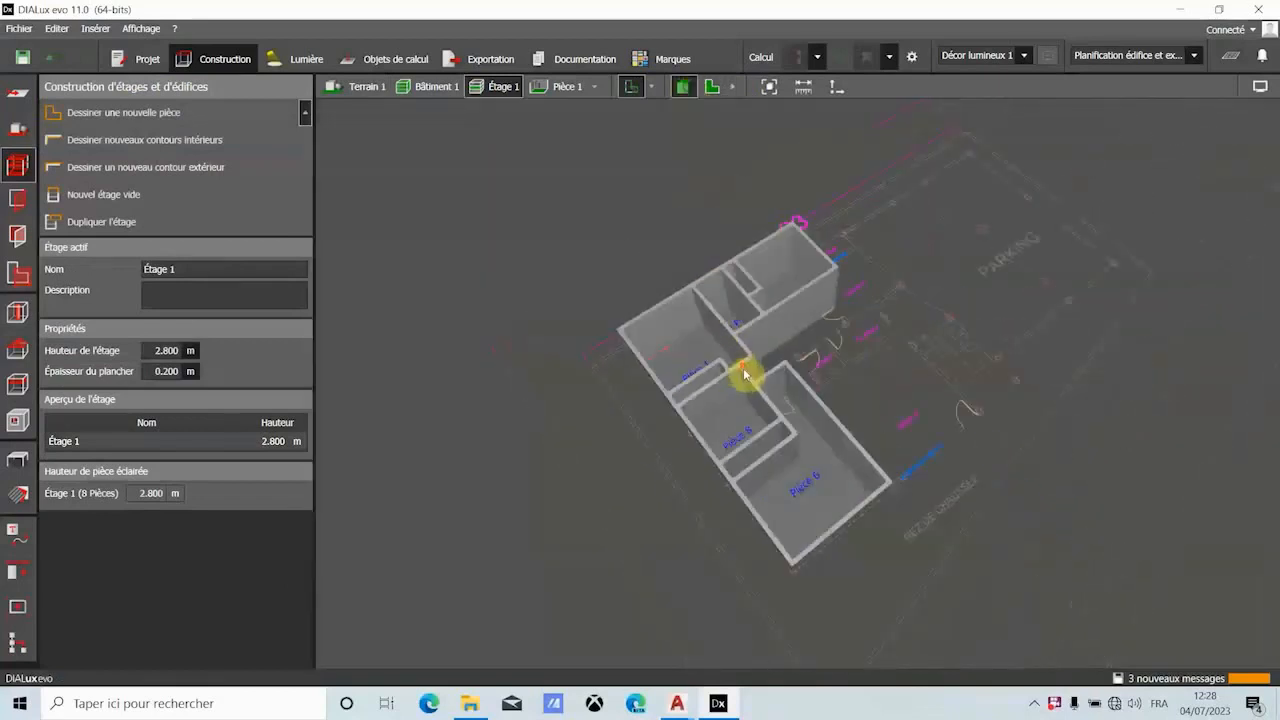
drag(857, 491, 771, 519)
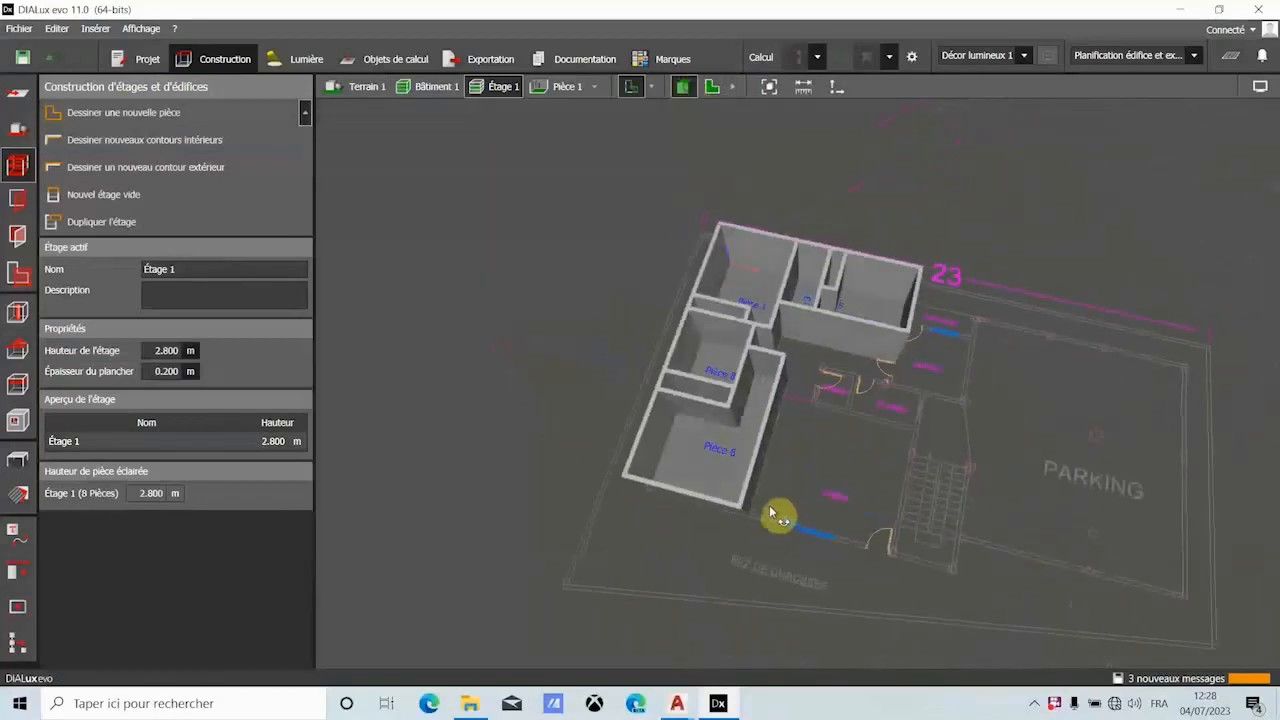
scroll(760, 336, up, 5)
scroll(780, 343, down, 3)
scroll(777, 350, up, 3)
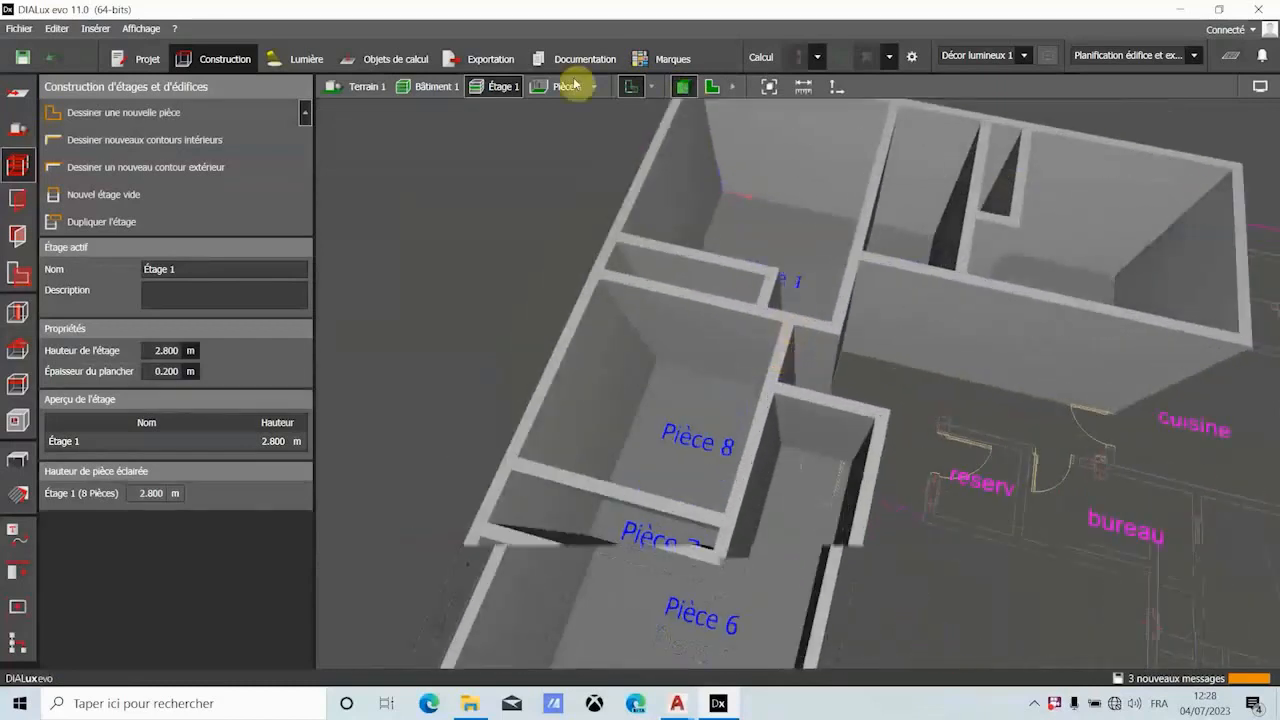
click(711, 87)
- Start a new room contour for the hallway with its 4.865 m upper wall and 1.000 m east wall beside the cuisine
scroll(666, 280, down, 1)
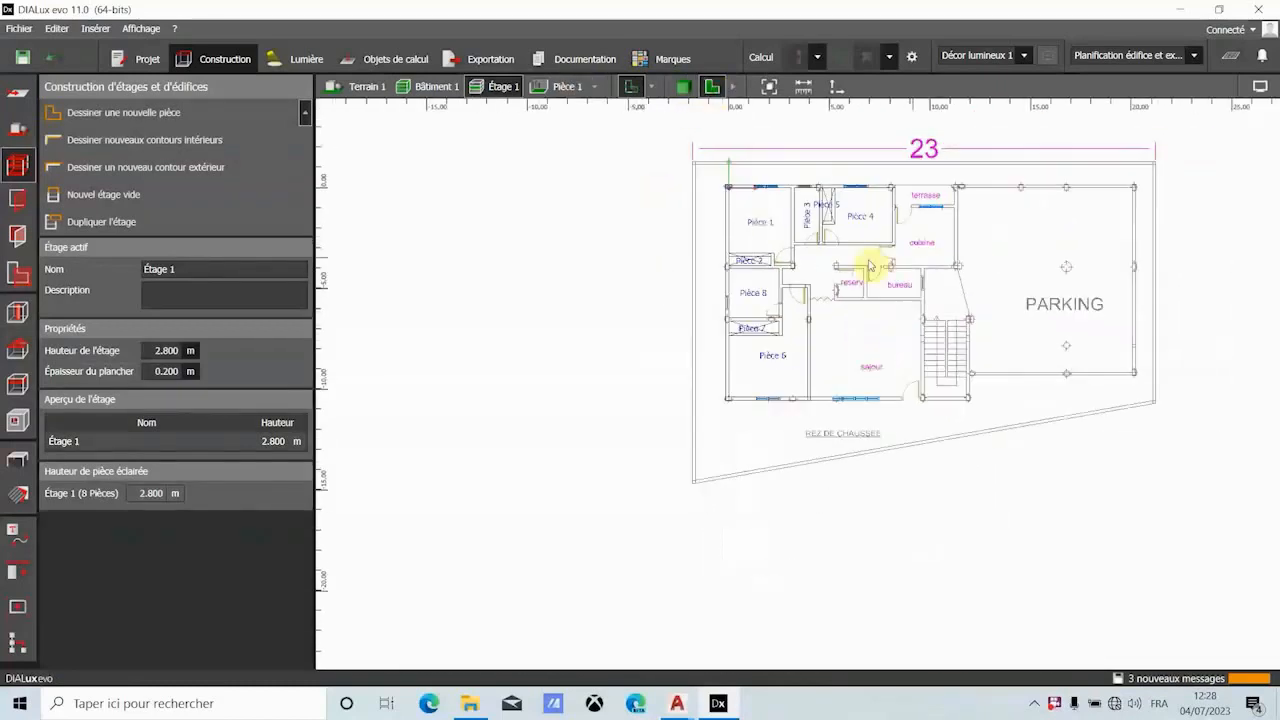
scroll(870, 272, up, 4)
scroll(876, 278, up, 1)
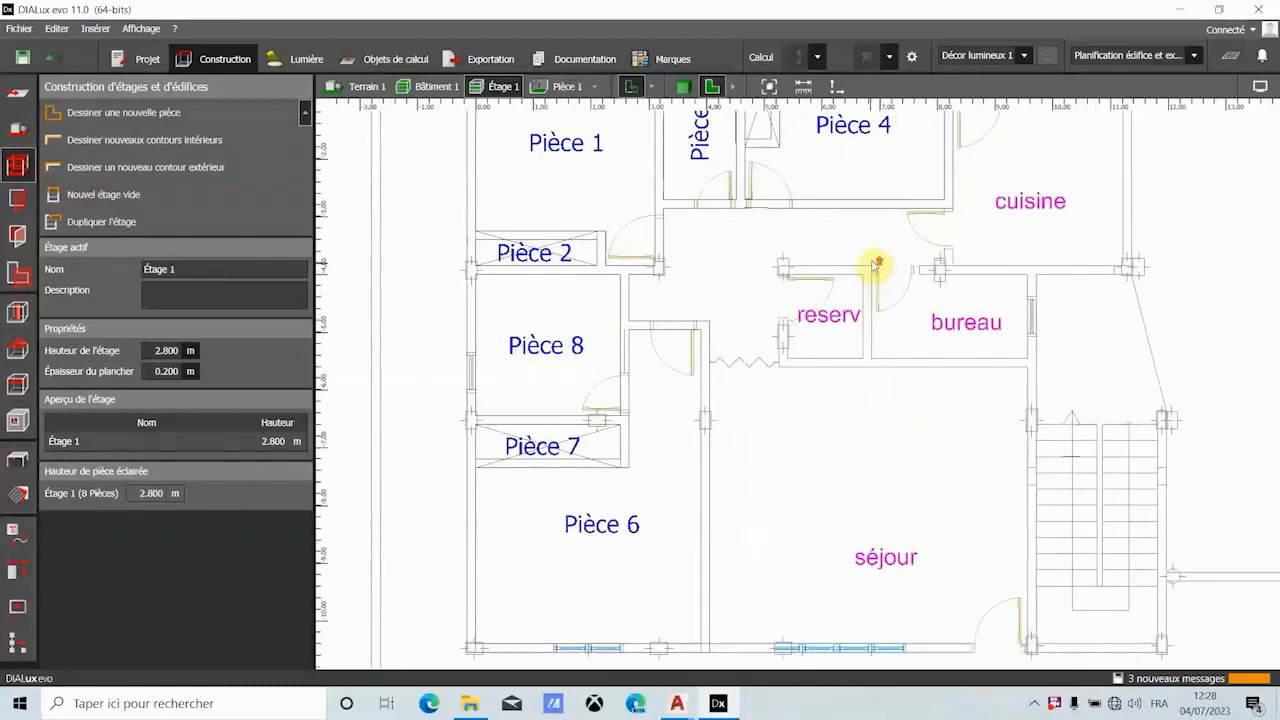
click(164, 117)
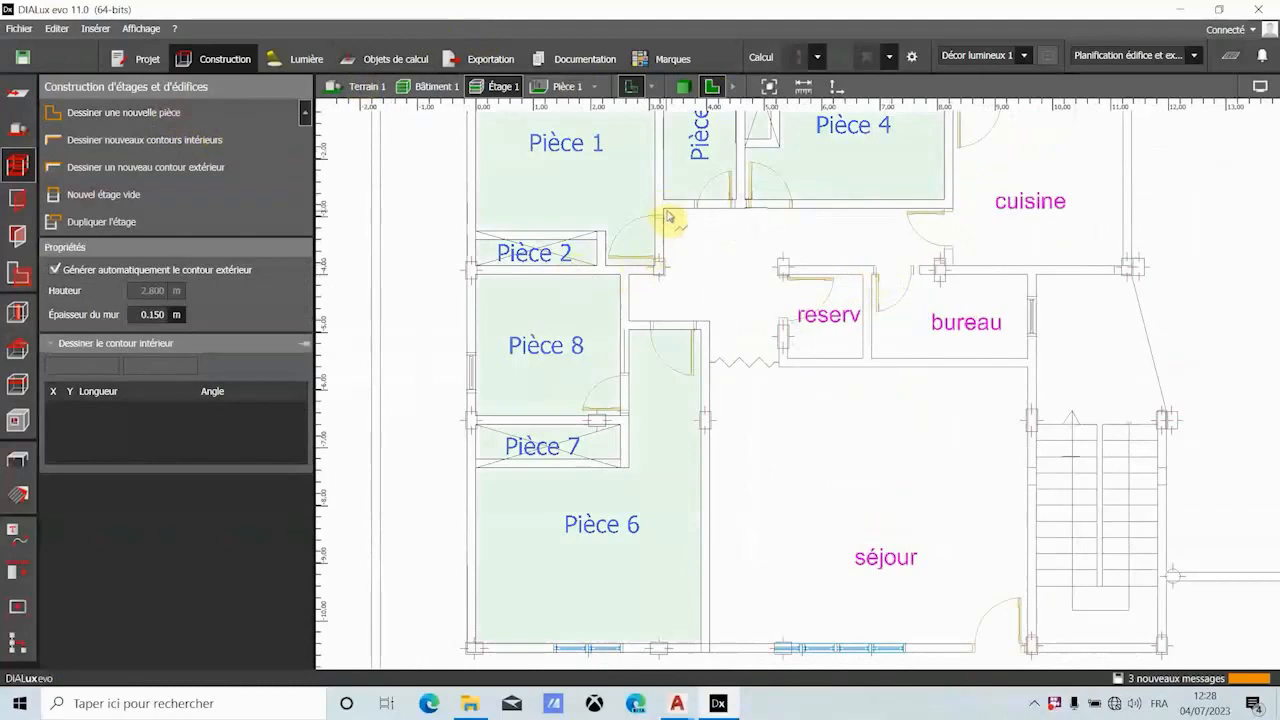
scroll(668, 215, up, 2)
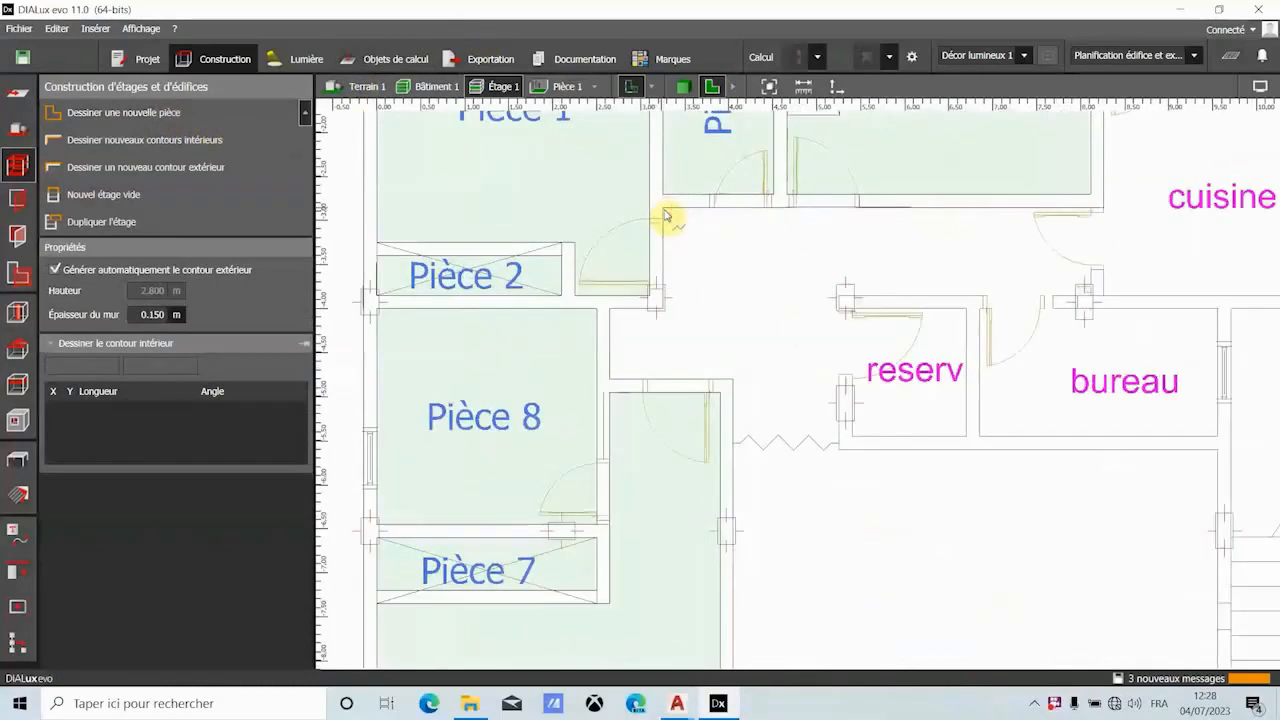
click(667, 215)
scroll(1100, 218, up, 2)
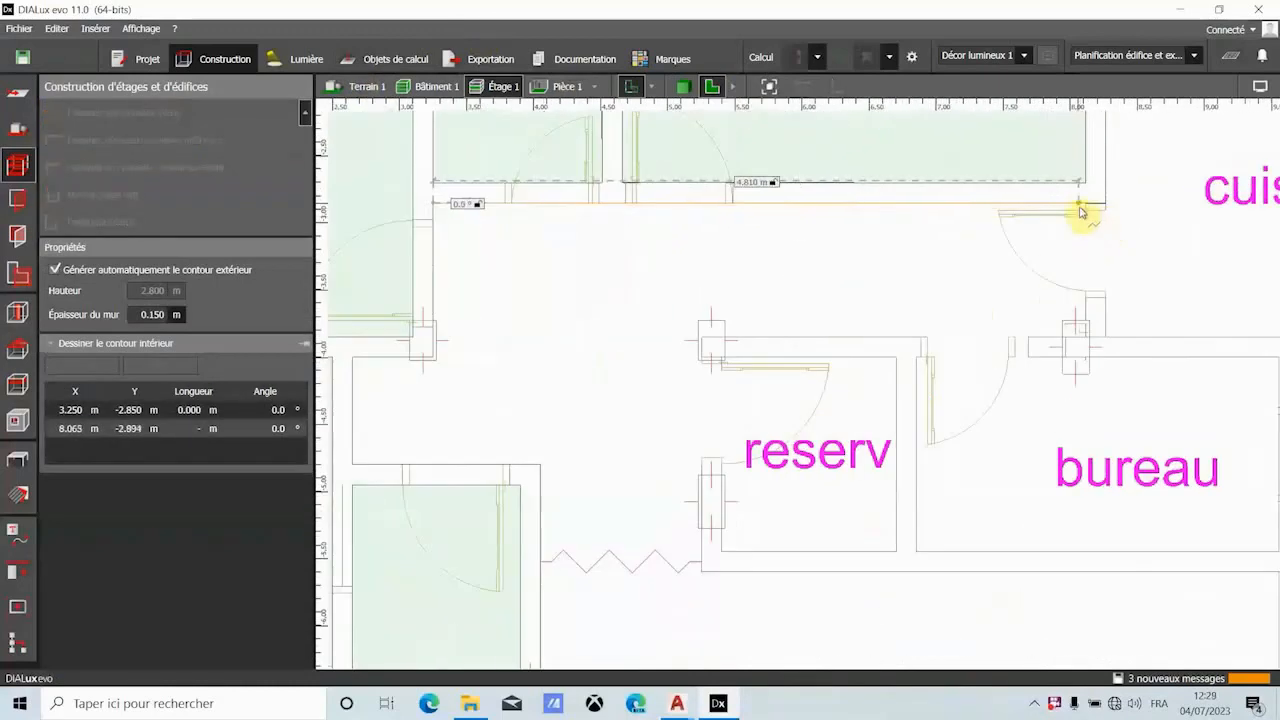
click(1088, 205)
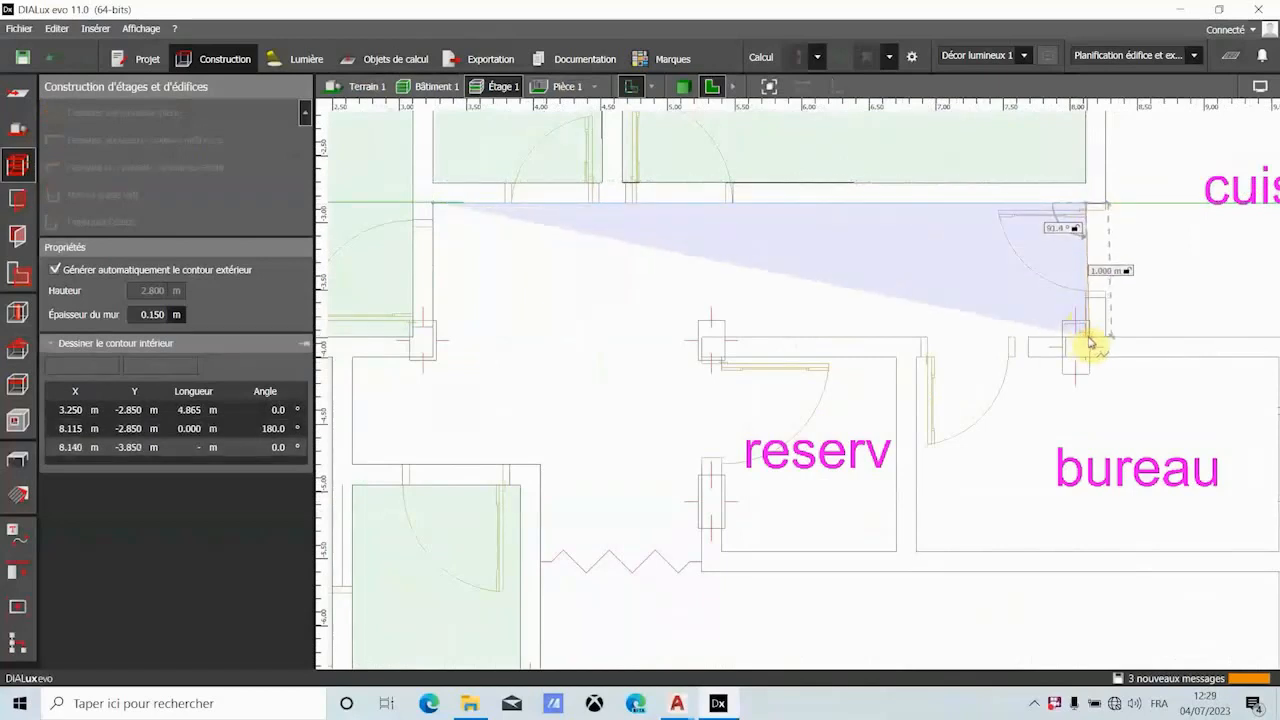
scroll(1090, 343, up, 2)
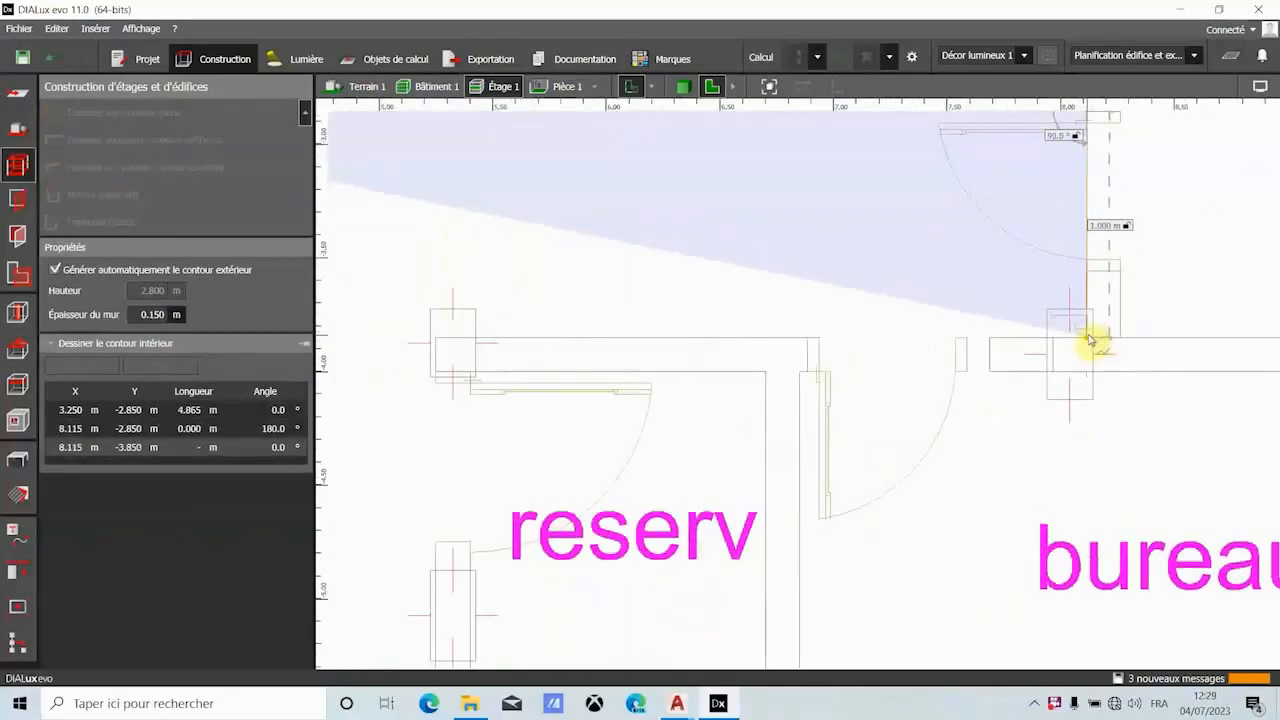
click(1091, 343)
- Continue the hallway contour with a 2.890 m wall above the bureau and reserv, and a 1.601 m wall down the reserv's west side
scroll(616, 267, down, 2)
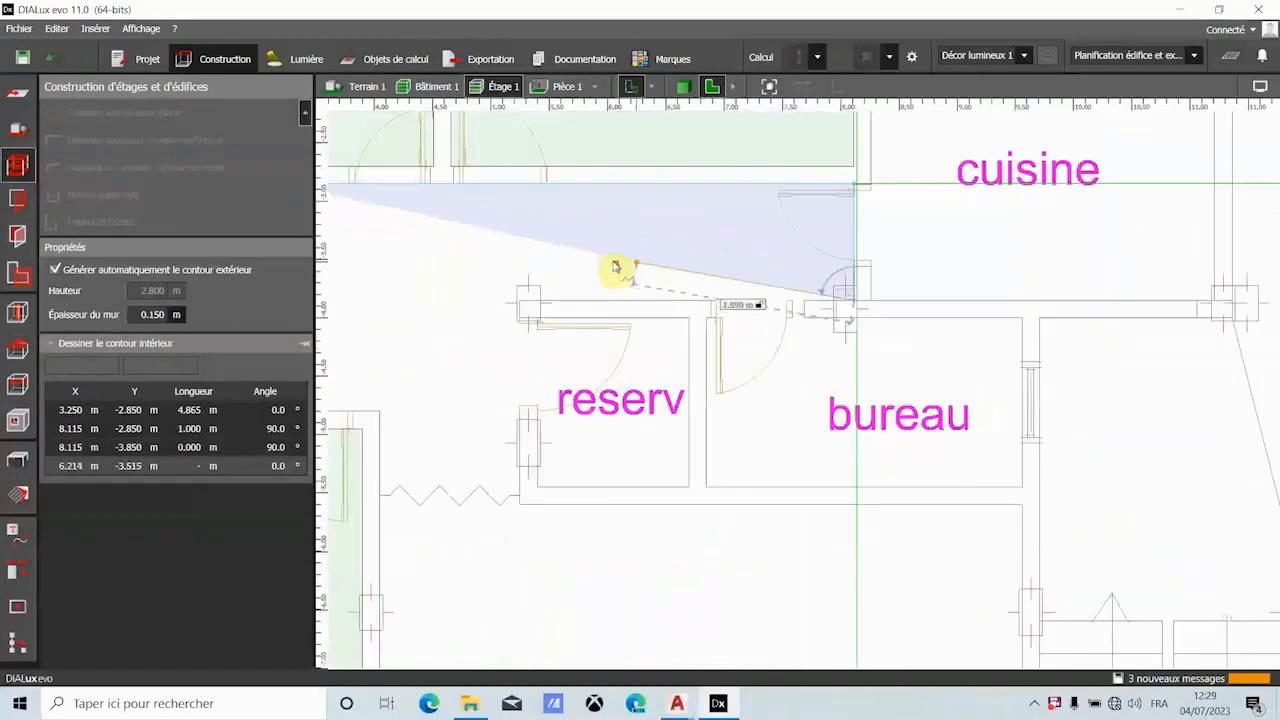
click(514, 302)
scroll(518, 305, down, 2)
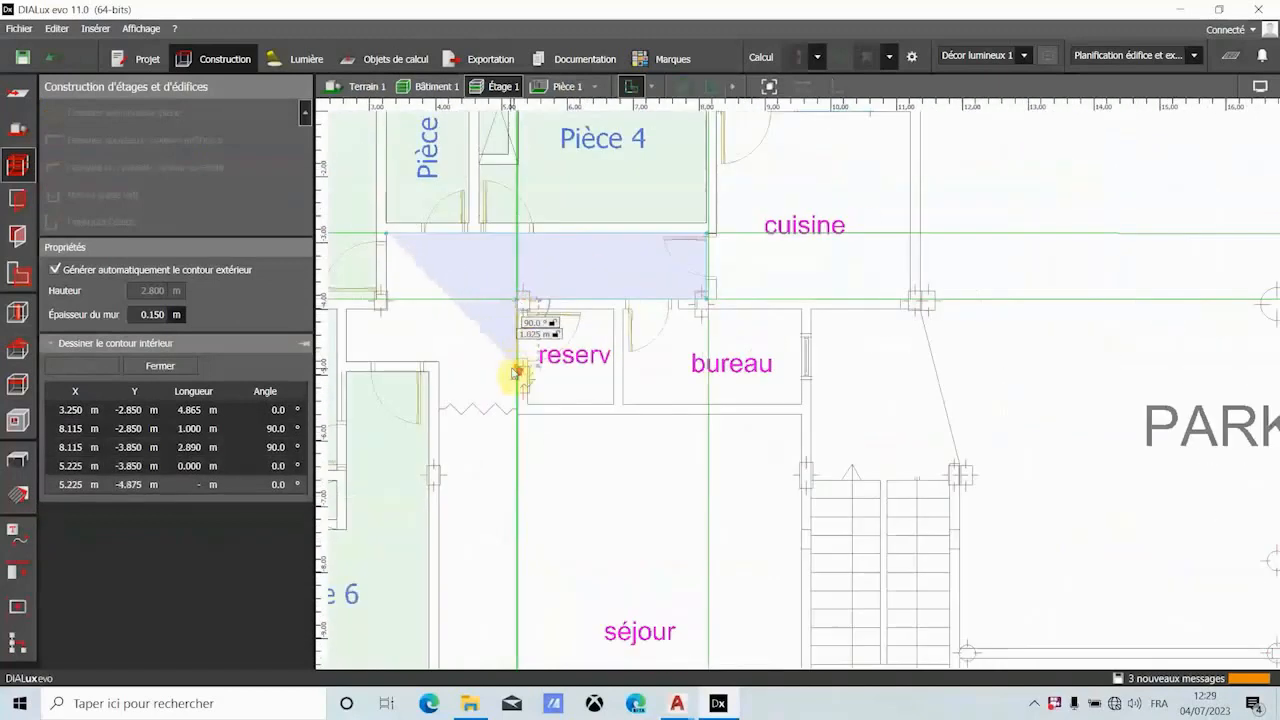
scroll(515, 371, up, 2)
scroll(530, 435, up, 2)
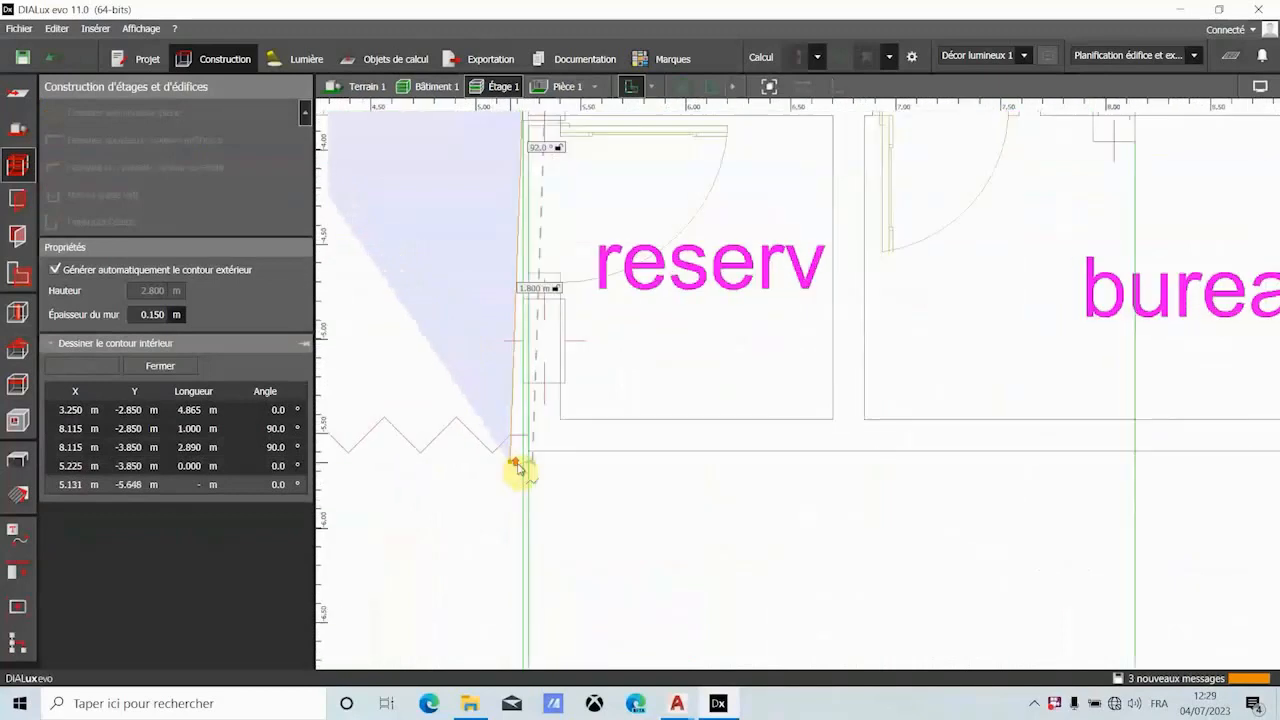
scroll(585, 425, up, 3)
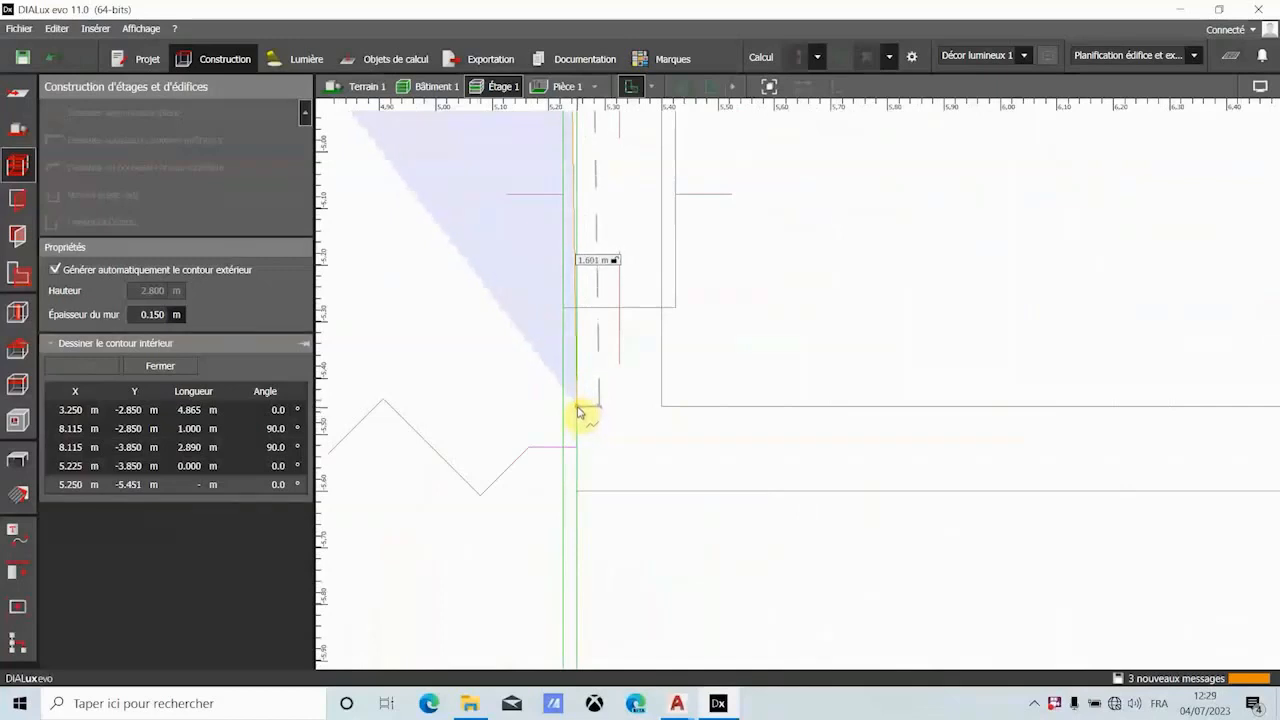
click(578, 410)
- Add a 1.200 m hallway wall along the zigzag partition to the séjour and a 0.651 m wall up to Pièce 6's upper corner
scroll(600, 406, down, 5)
scroll(563, 374, down, 3)
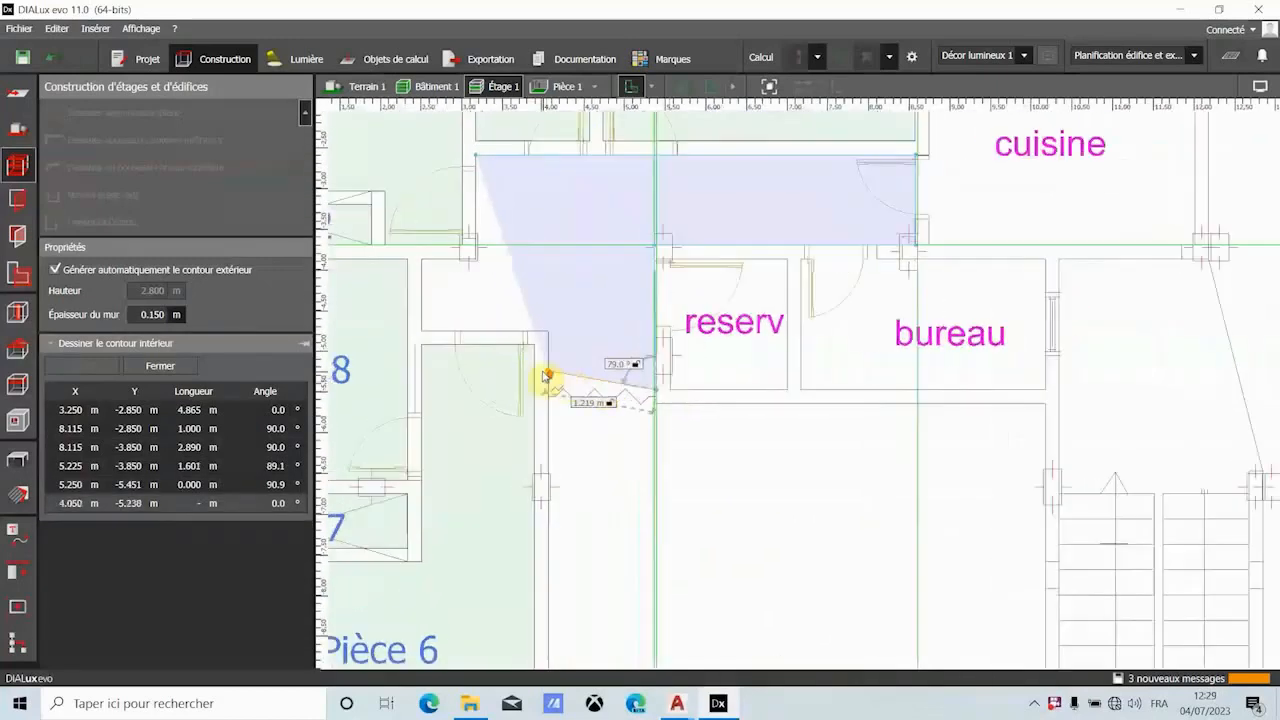
scroll(563, 374, up, 7)
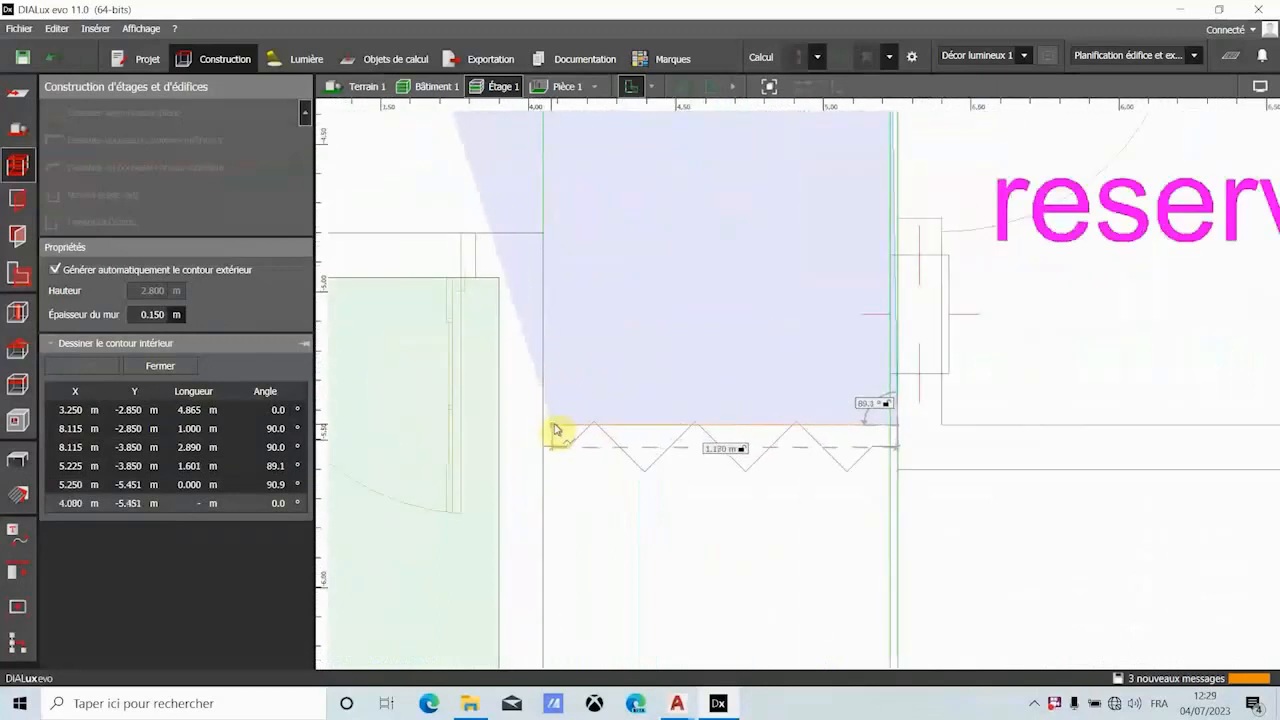
click(546, 424)
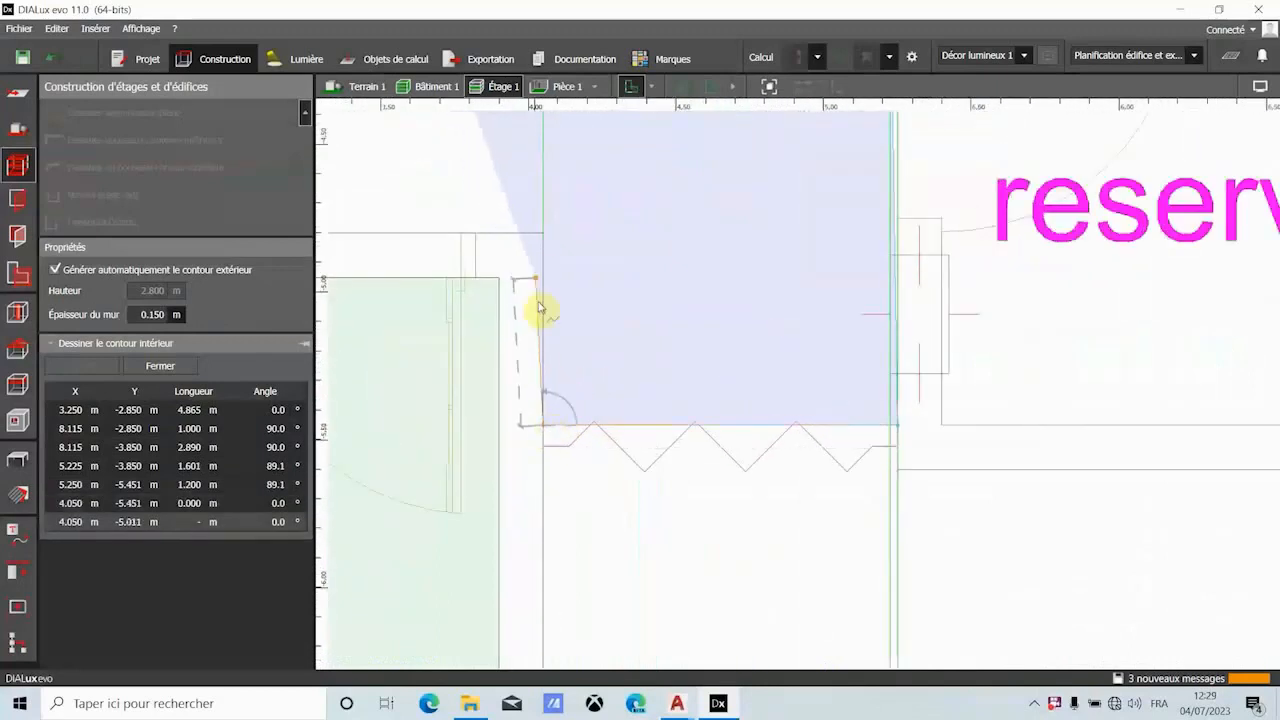
click(538, 240)
- Complete the hallway contour with 1.400 m, 0.800 m and 0.600 m walls around its western recess, and close the polygon
scroll(566, 240, down, 4)
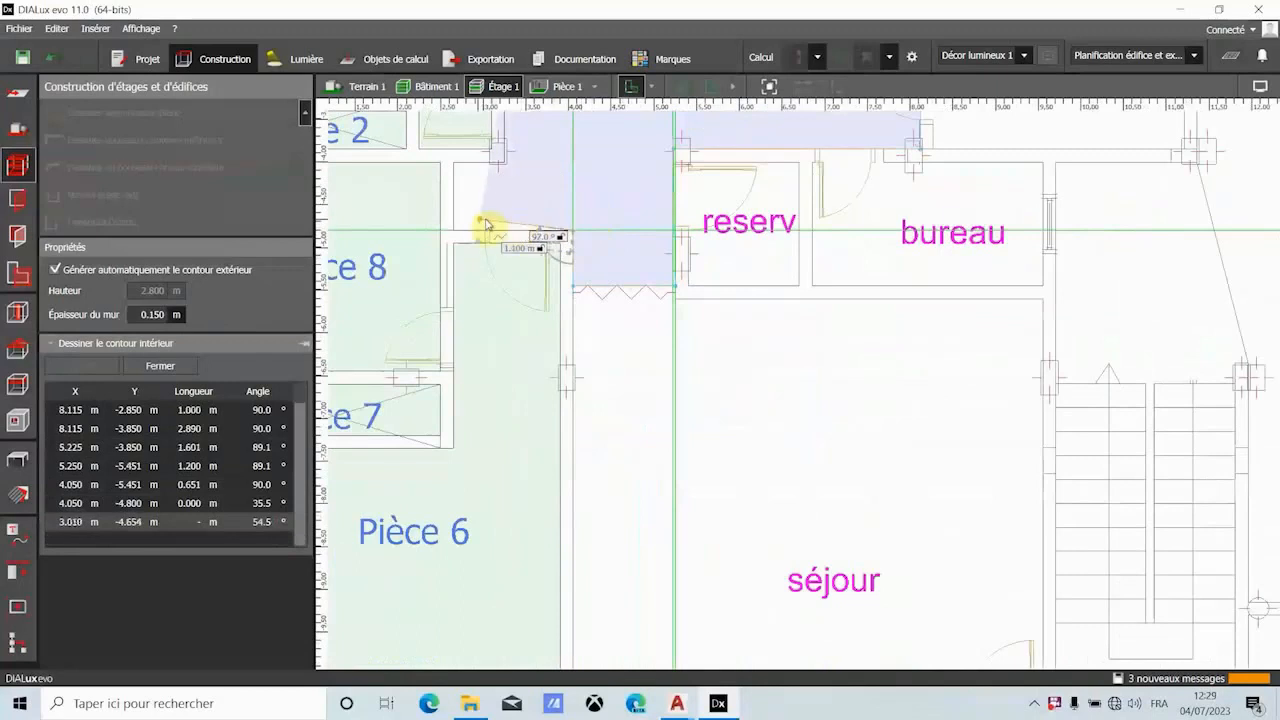
click(455, 233)
click(455, 160)
scroll(491, 177, up, 2)
scroll(525, 215, up, 2)
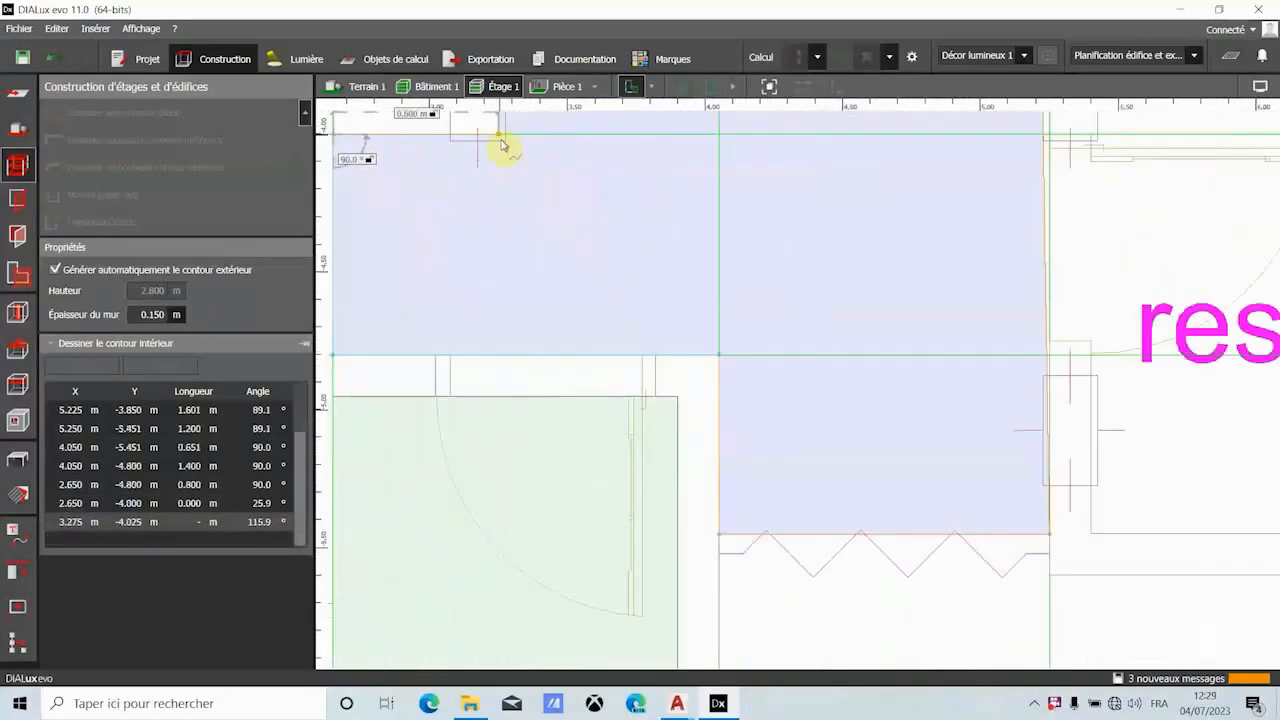
click(500, 137)
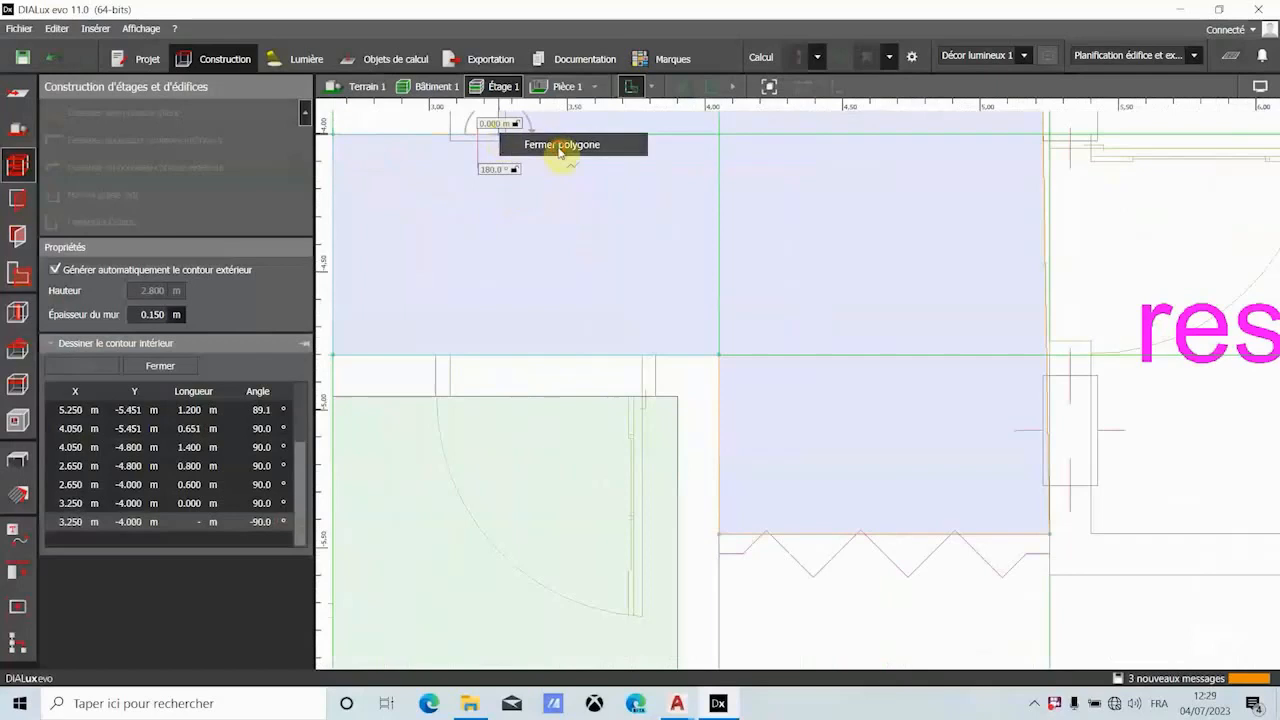
click(558, 149)
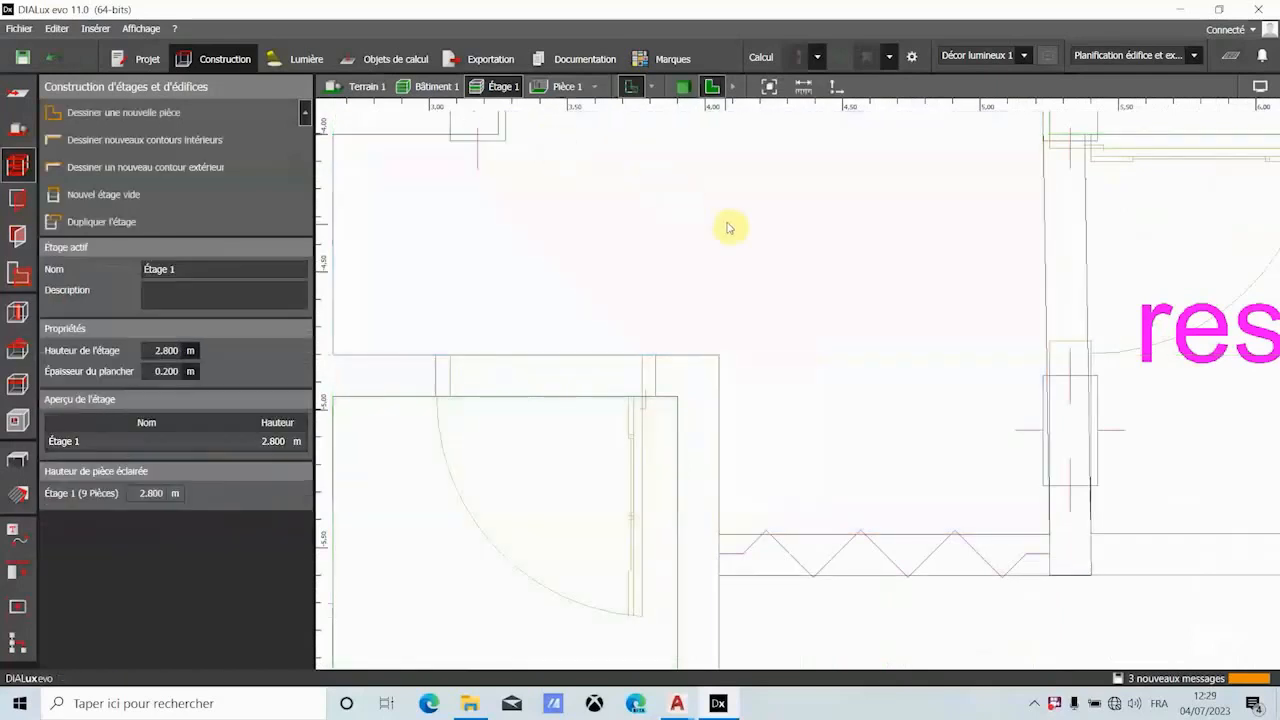
- Inspect the hallway and its adjoining rooms in the 3D view, and return to the floor plan
scroll(728, 227, down, 5)
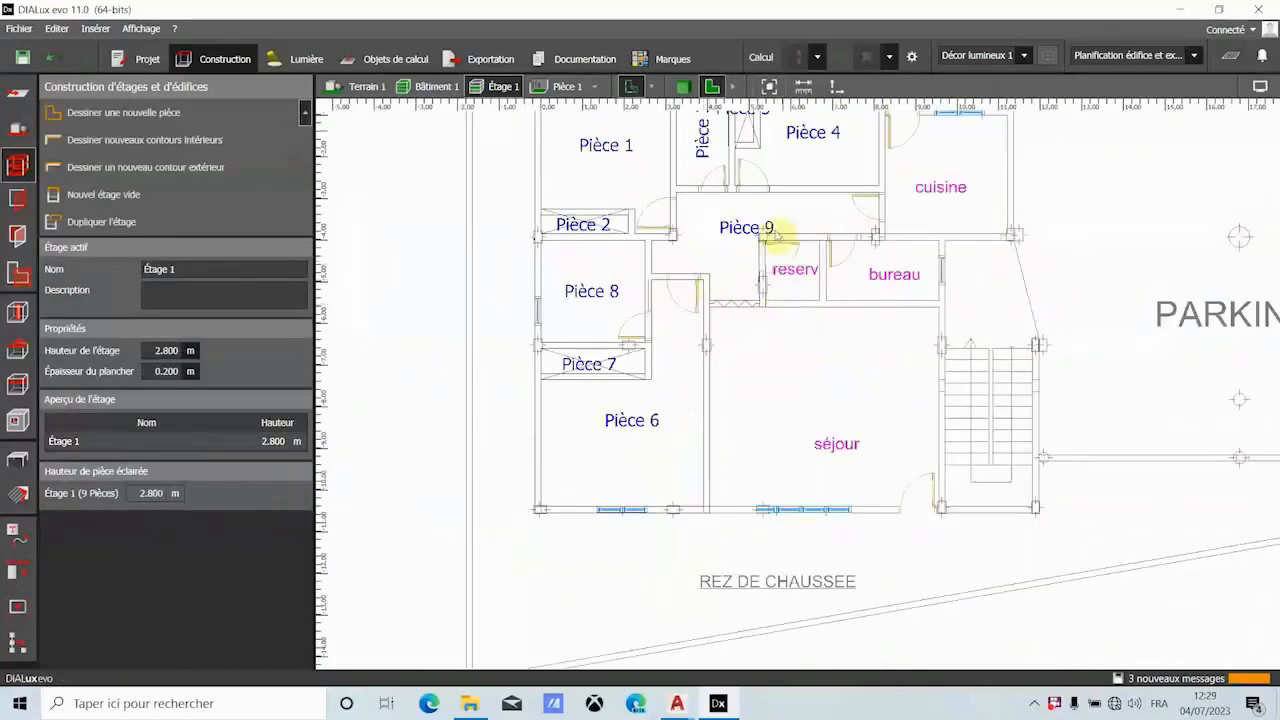
click(683, 86)
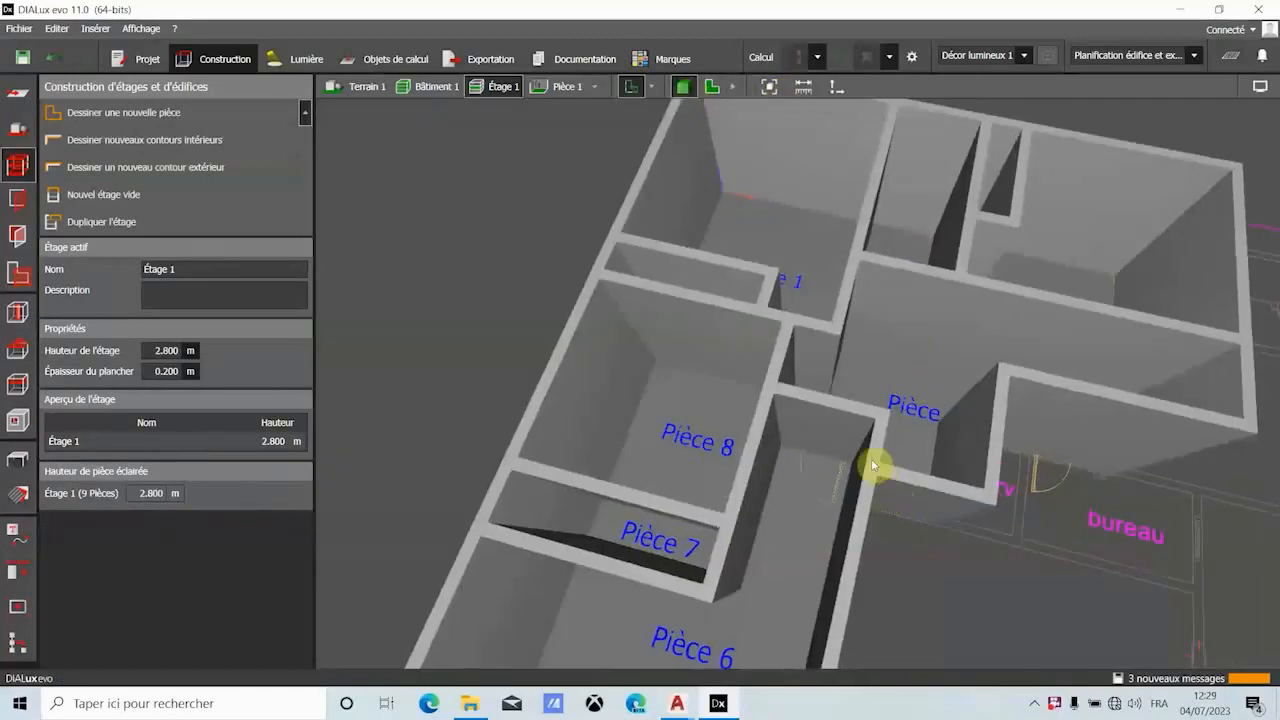
scroll(789, 340, down, 5)
mouse_move(798, 481)
right_down()
mouse_move(839, 515)
mouse_move(798, 473)
right_up()
scroll(866, 400, up, 4)
right_drag(834, 384, 842, 352)
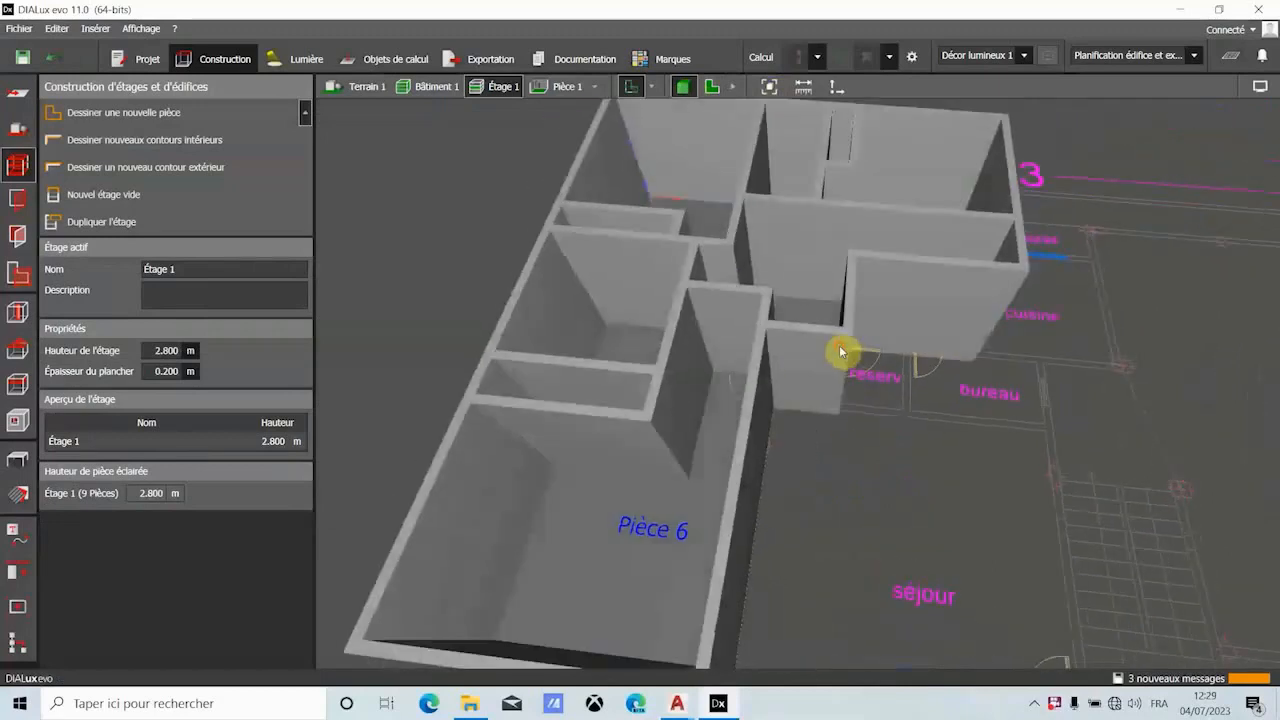
click(712, 87)
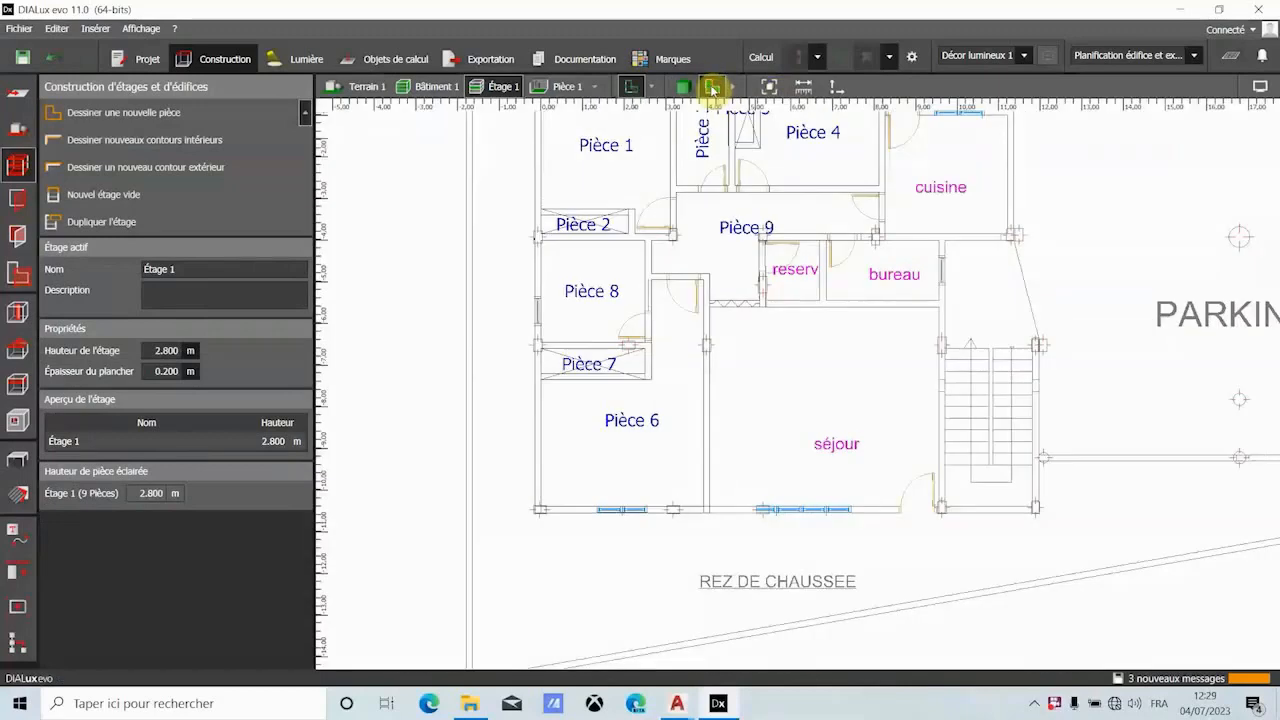
- Draw a new rectangular room contour of 2.943 m by 0.850 m over the terrasse and close the polygon
scroll(812, 290, down, 2)
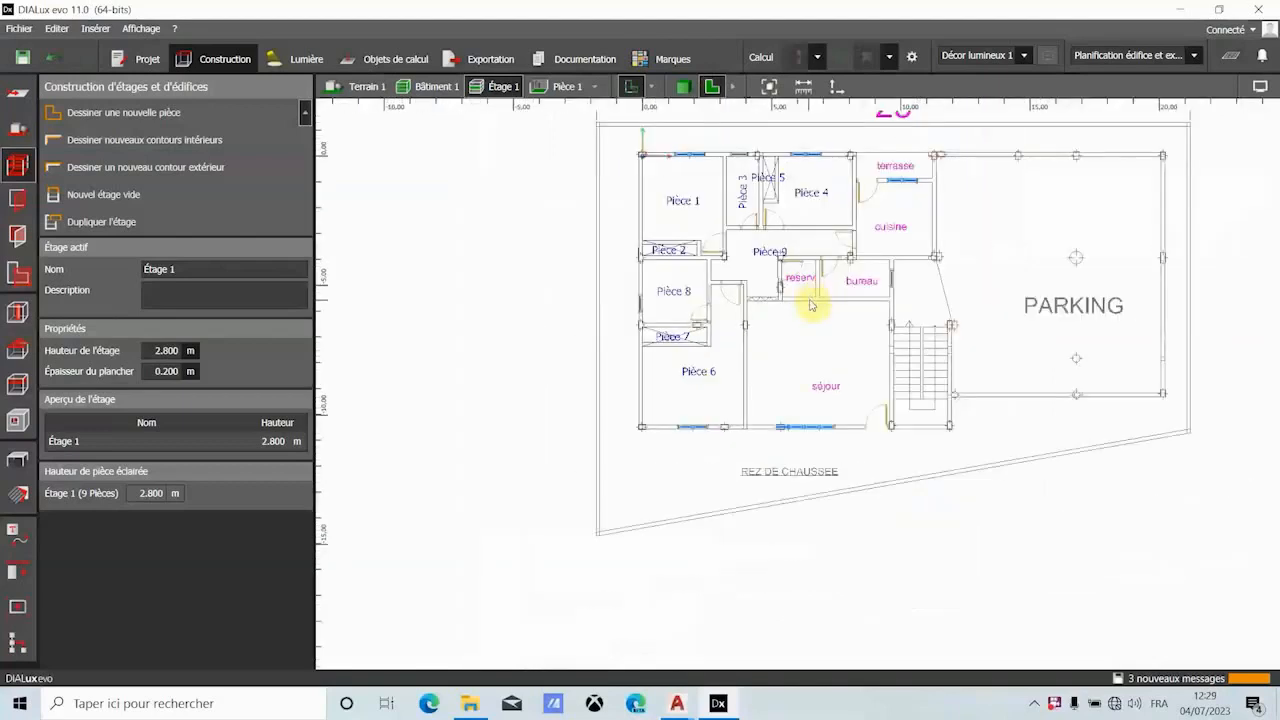
scroll(932, 158, up, 3)
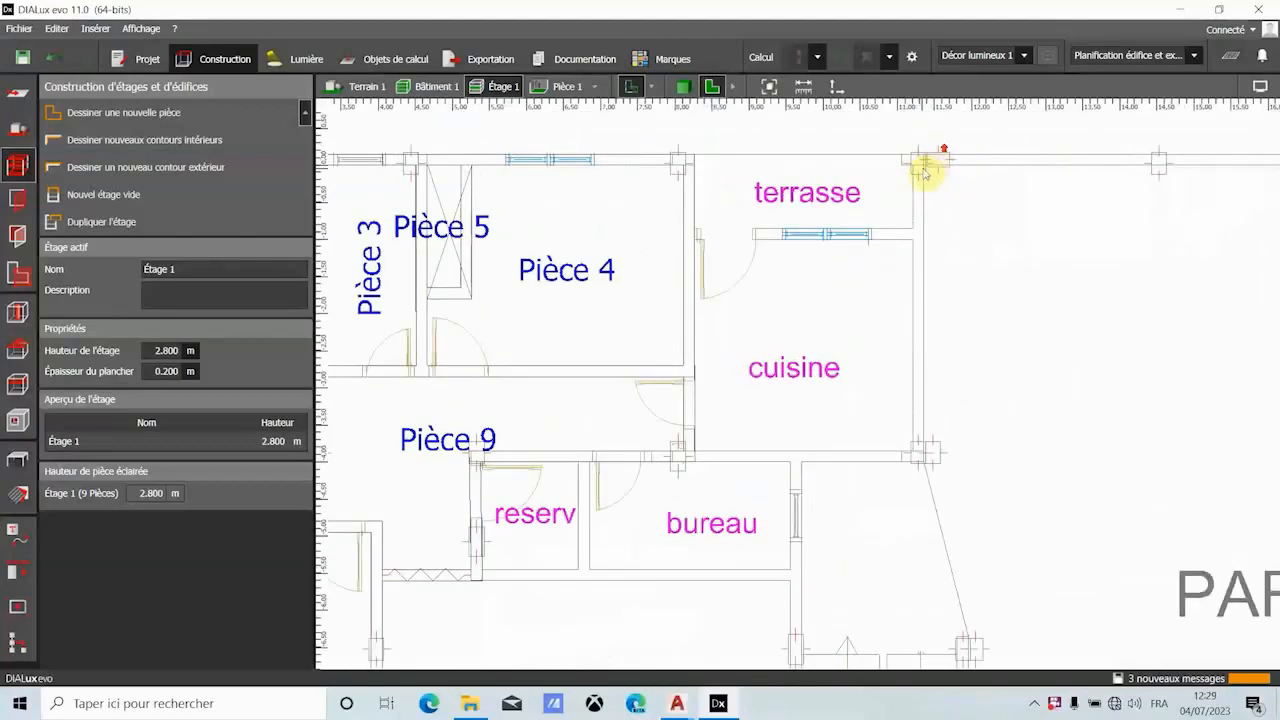
scroll(930, 165, up, 2)
click(163, 113)
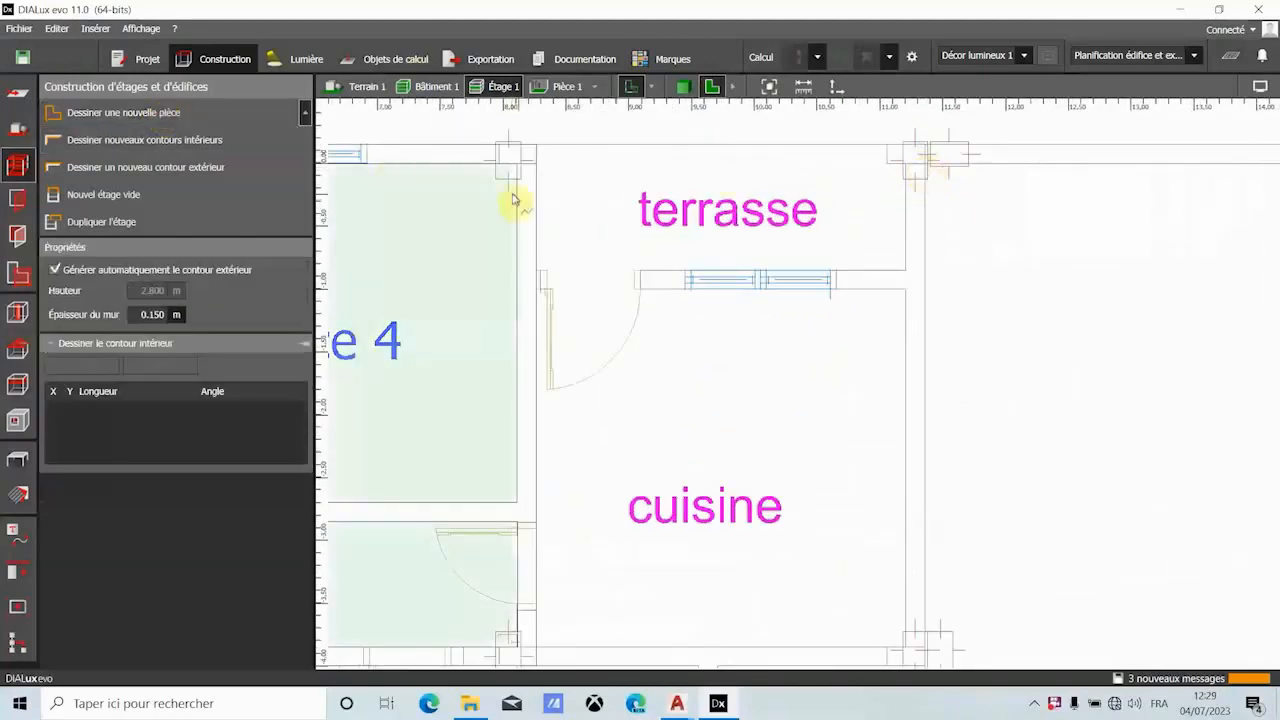
click(535, 163)
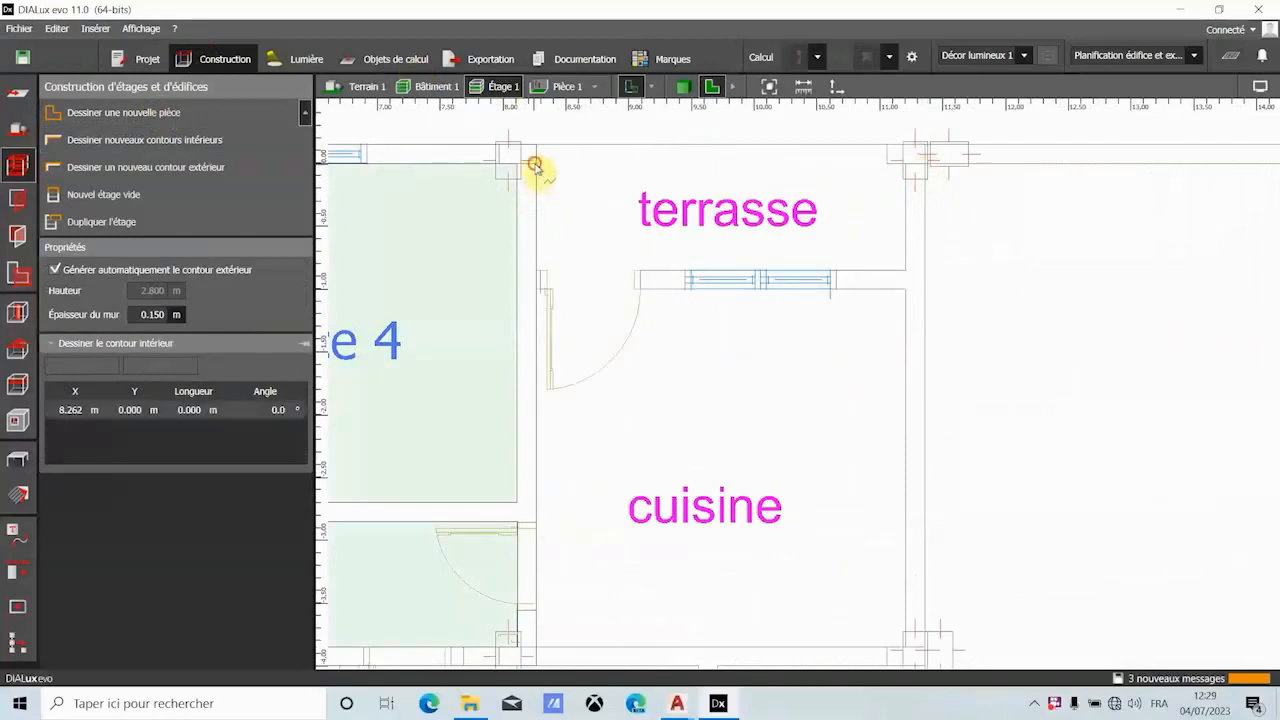
click(908, 164)
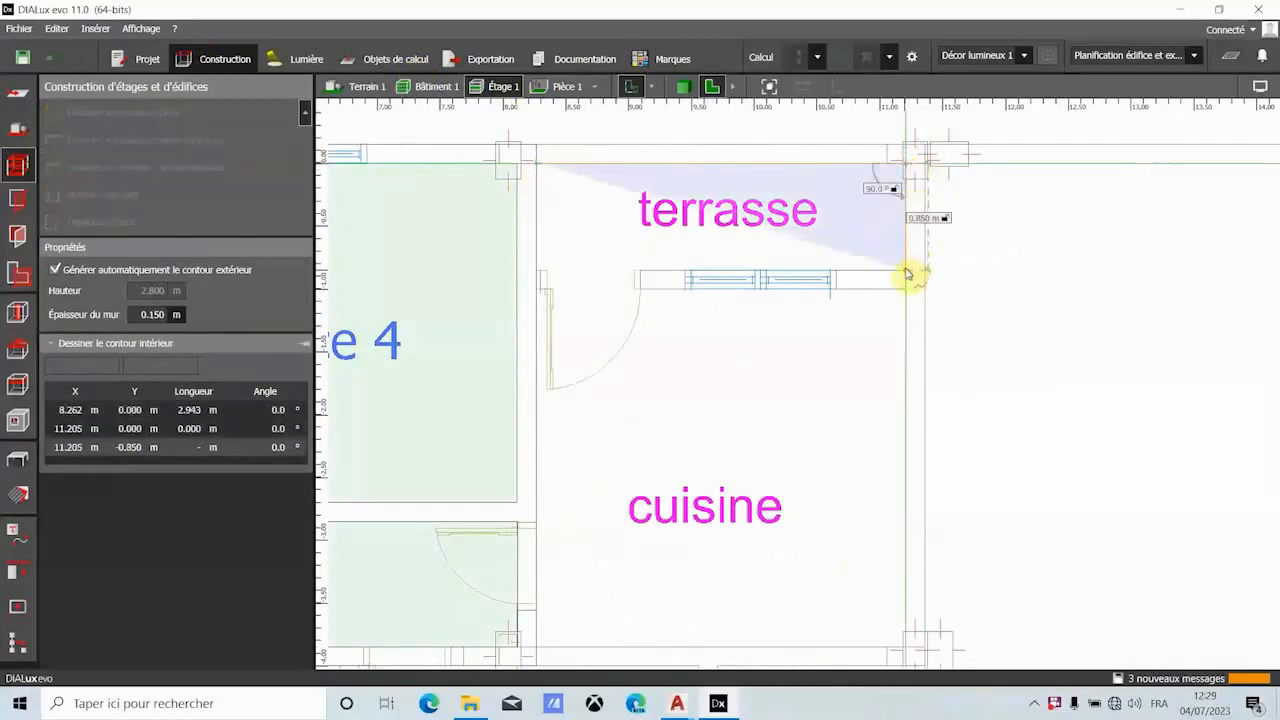
click(908, 271)
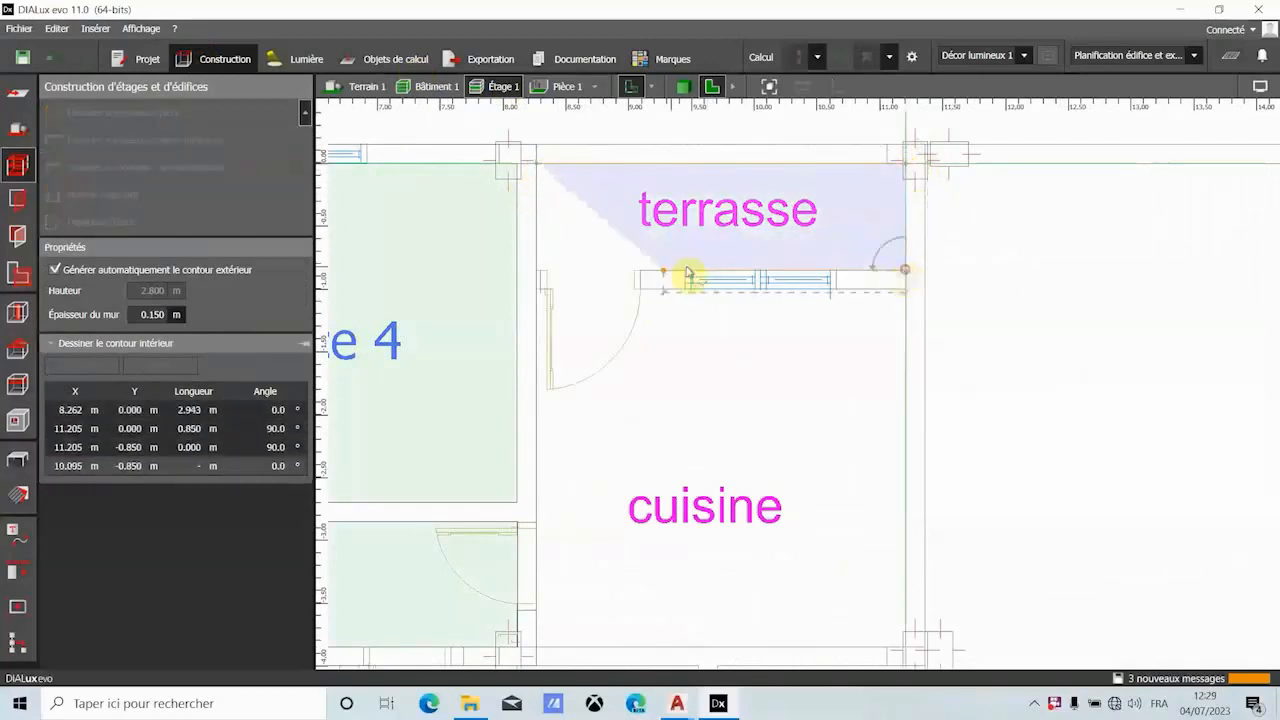
click(540, 272)
right_click(542, 272)
click(572, 284)
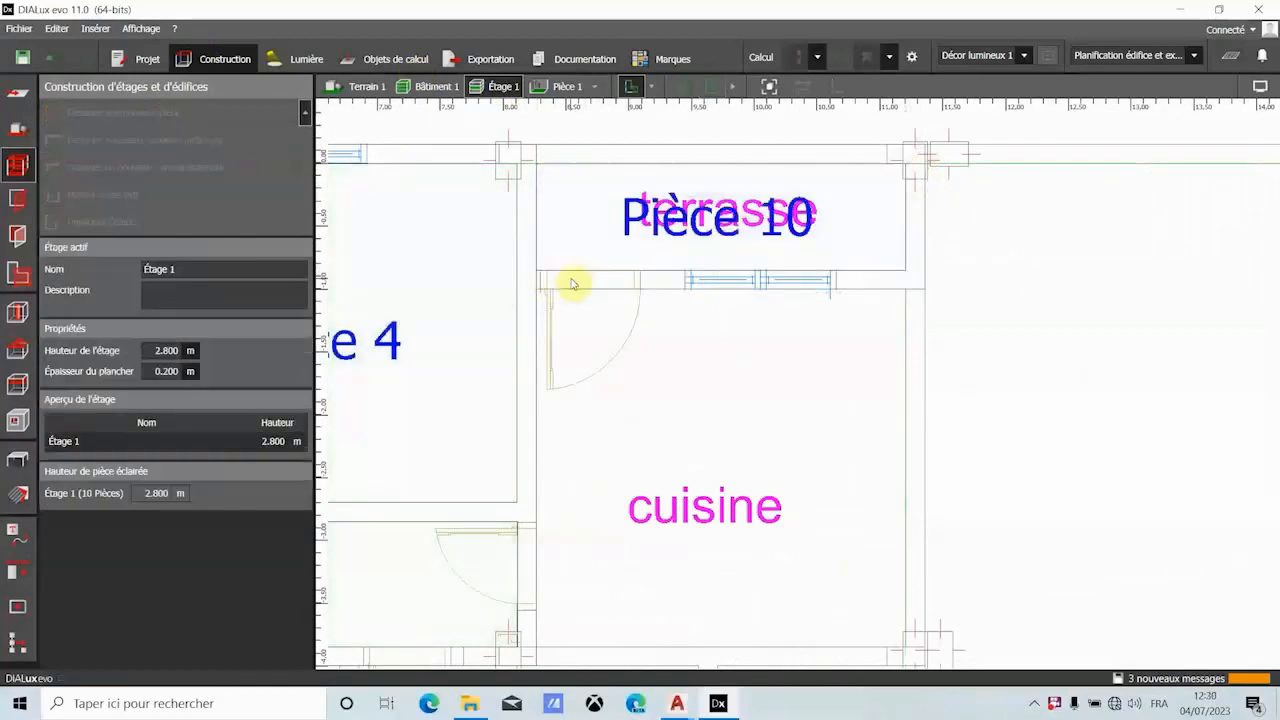
- Check the terrasse room in the 3D view and return to a plan view of the whole ground floor
click(681, 87)
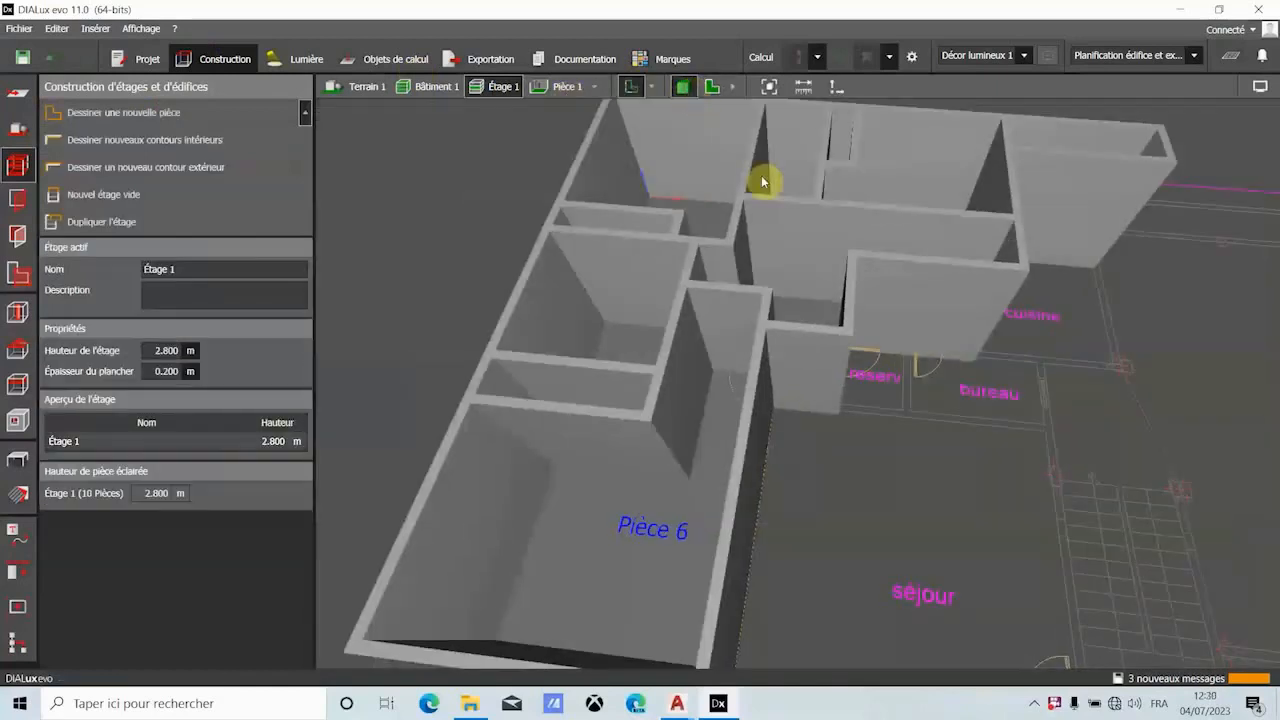
click(714, 88)
scroll(780, 260, down, 10)
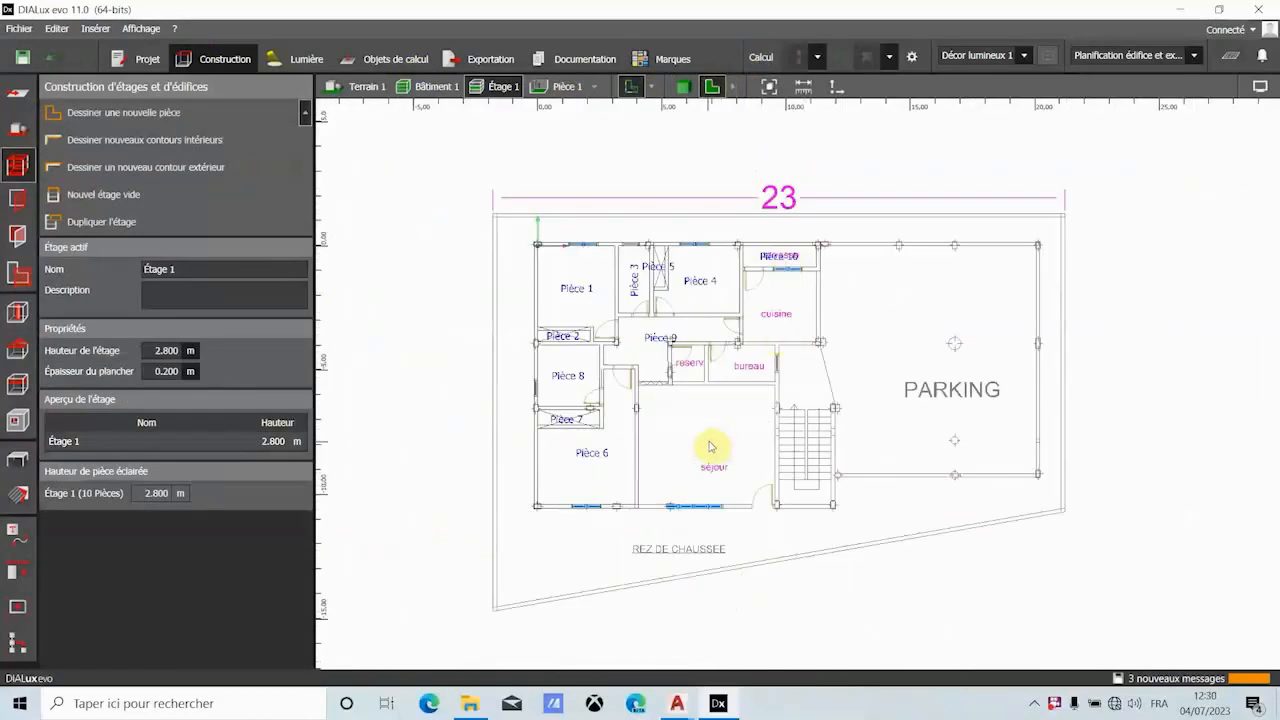